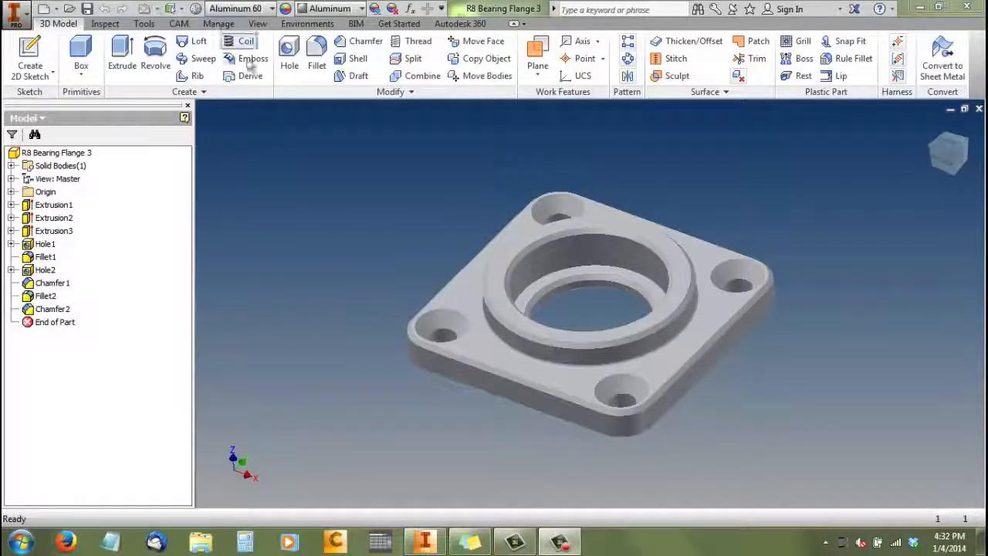
# Create a new drawing from the Drawing Templet CPT.idw template, skipping the unresolved Möbius Strip Logo link
pyautogui.click(14, 14)
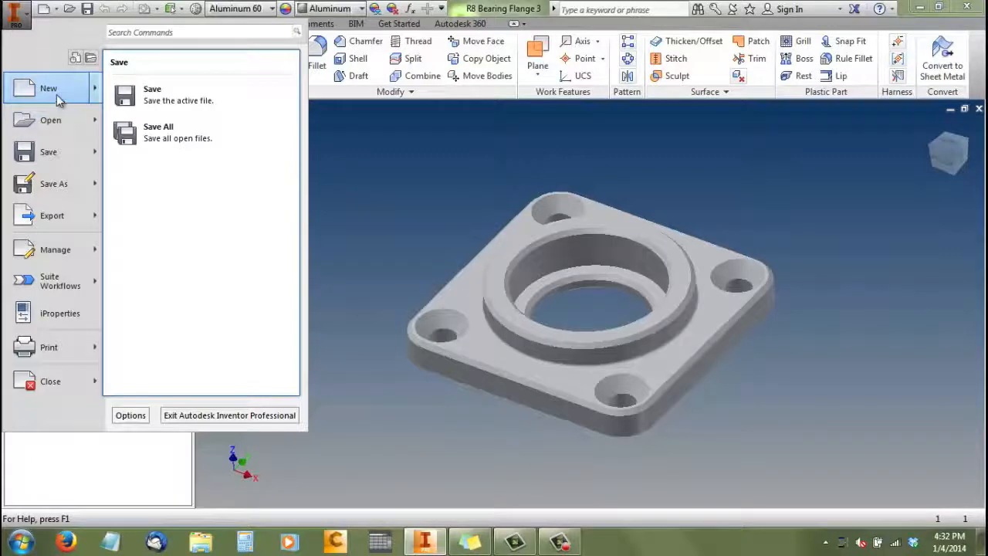
pyautogui.click(60, 95)
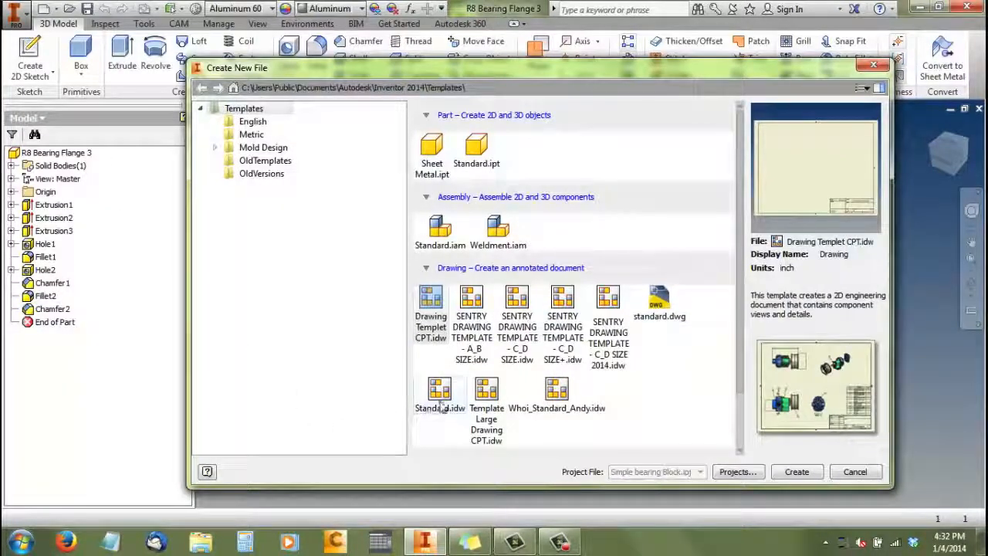
pyautogui.doubleClick(432, 306)
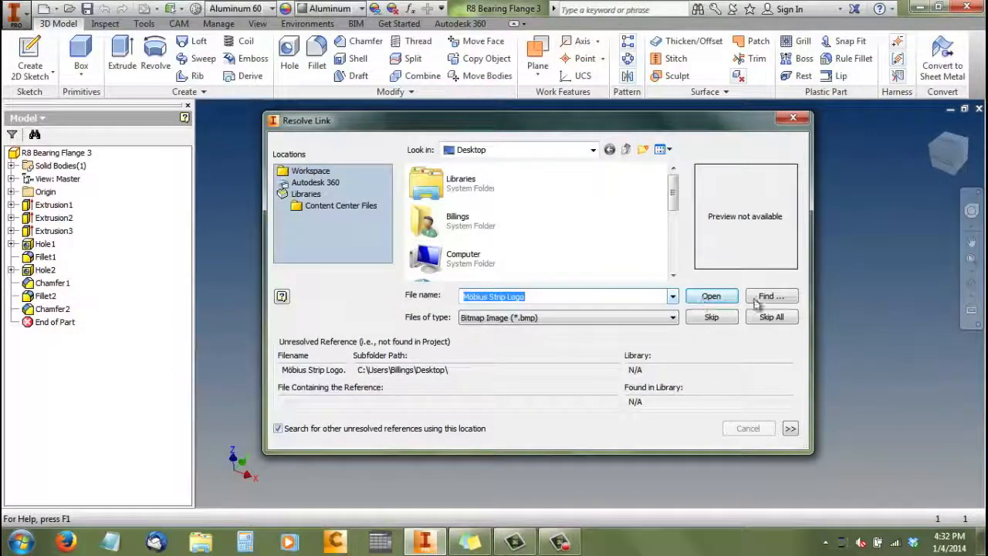
pyautogui.moveTo(674, 193); pyautogui.dragTo(680, 251)
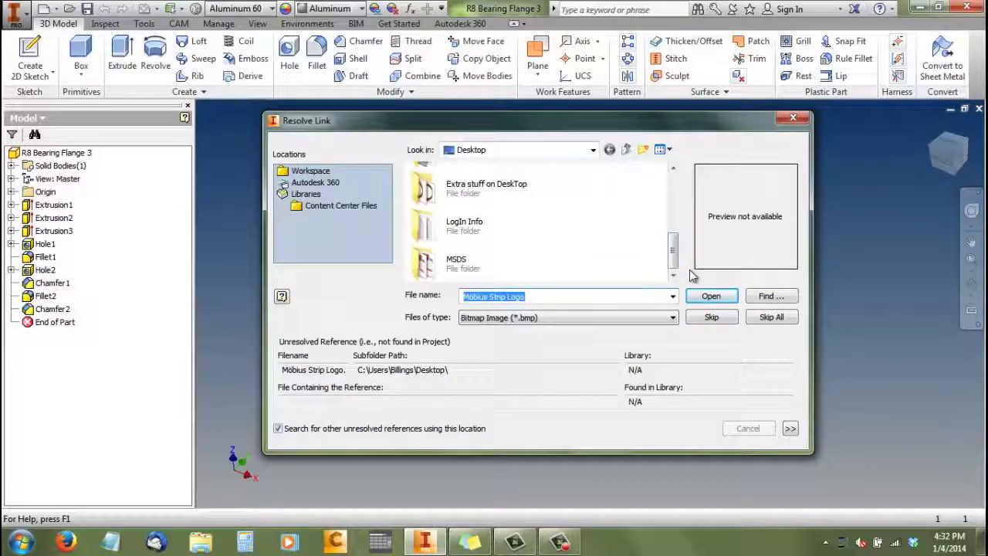
pyautogui.moveTo(677, 264); pyautogui.dragTo(675, 197)
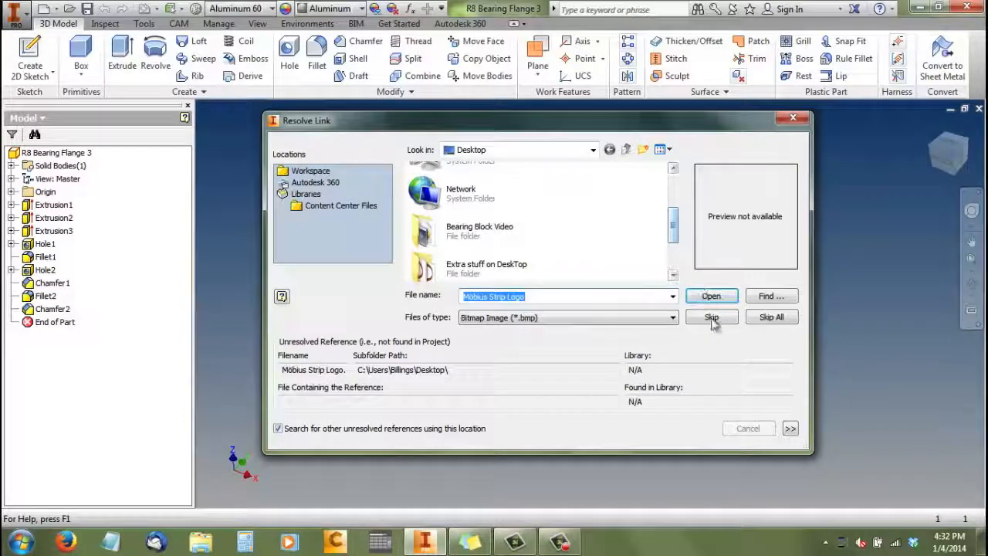
pyautogui.click(711, 318)
pyautogui.click(452, 314)
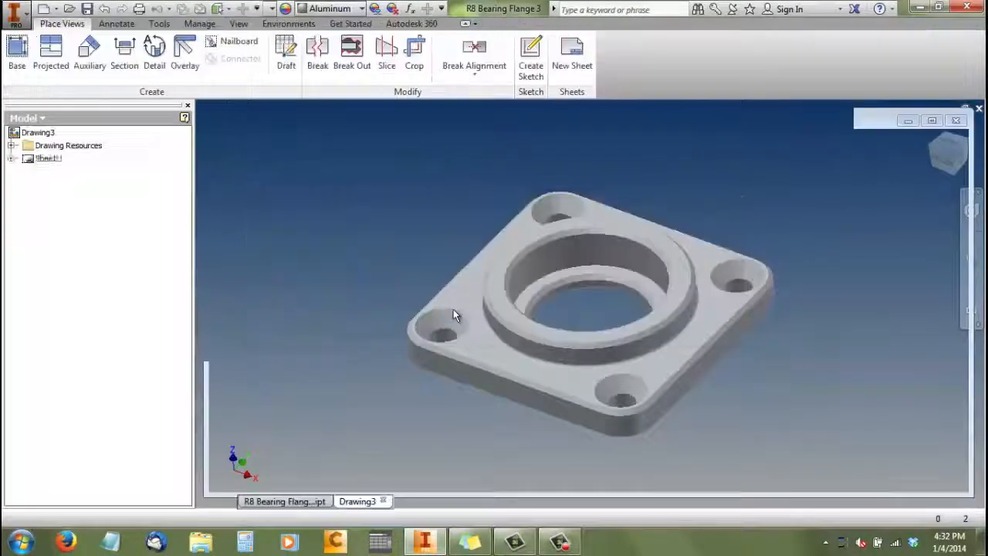
# Examine the blank drawing sheet, its border and its title block
pyautogui.scroll(-3, 600, 380)
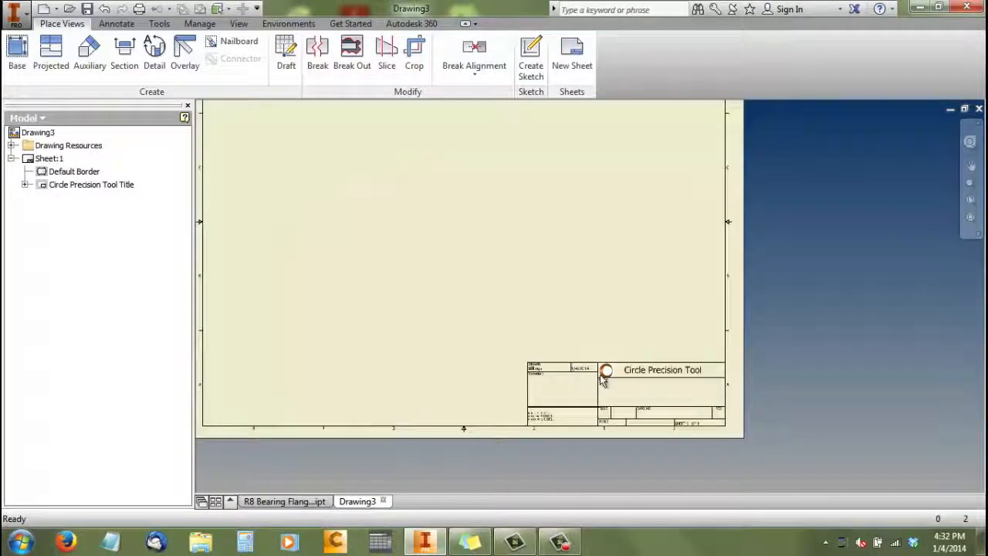
pyautogui.scroll(5, 715, 383)
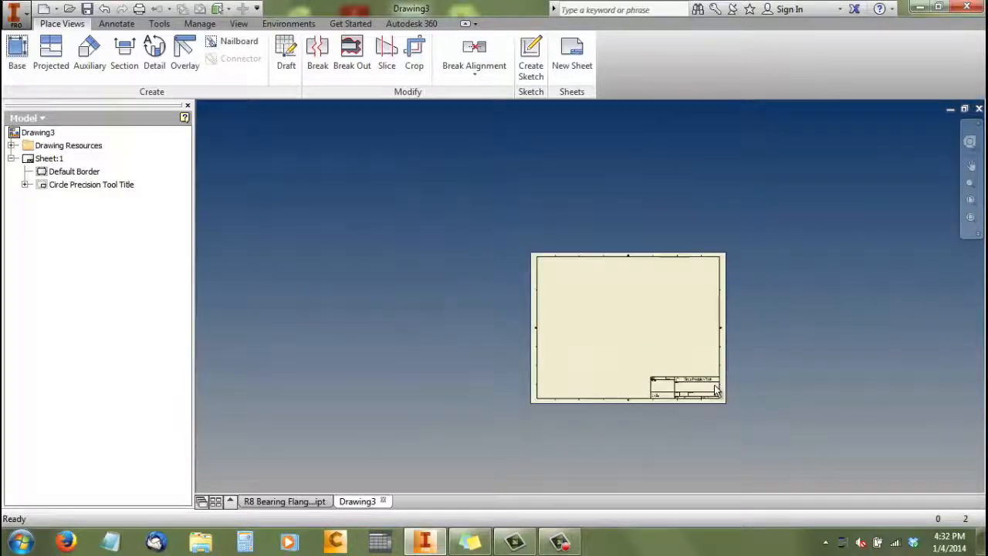
pyautogui.scroll(-3, 660, 351)
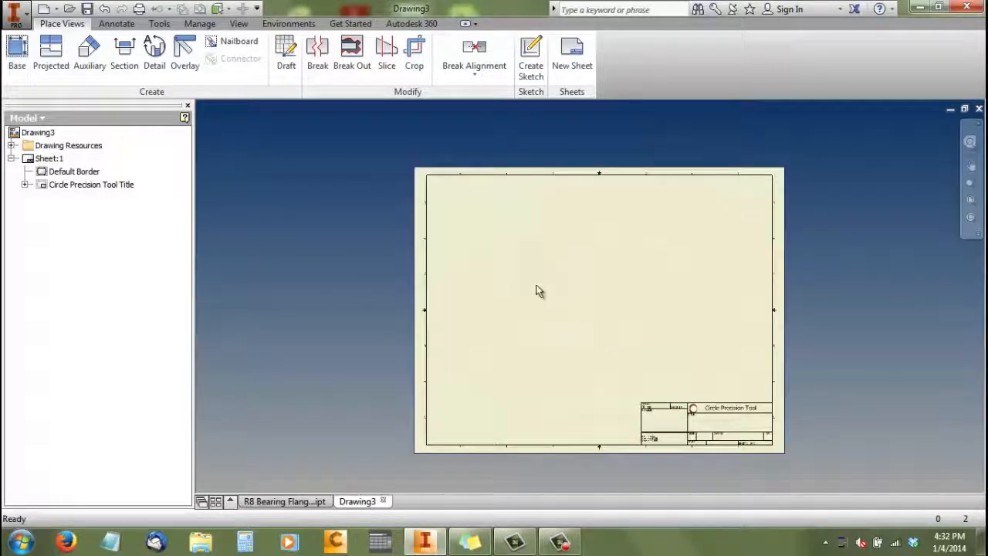
pyautogui.scroll(2, 410, 267)
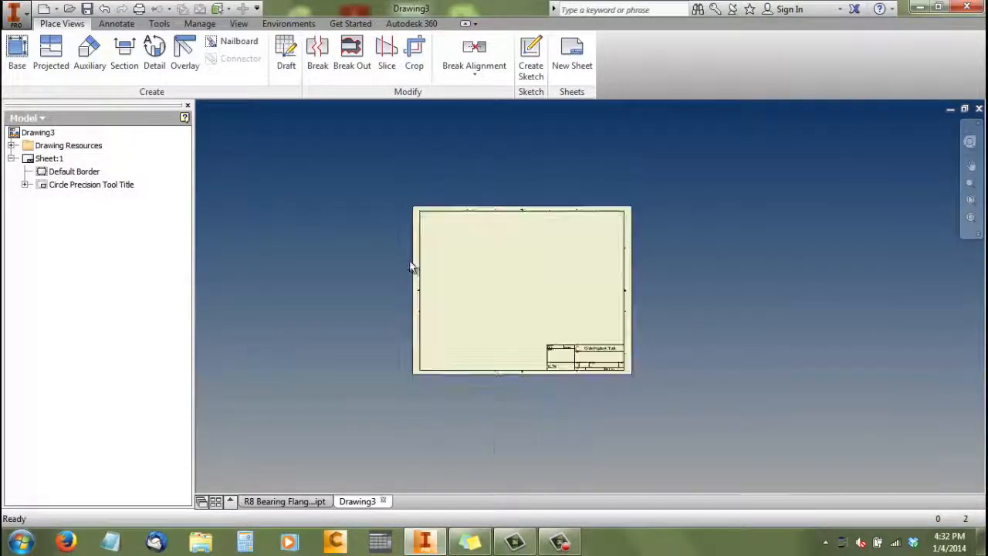
pyautogui.scroll(-3, 433, 286)
pyautogui.scroll(-4, 372, 274)
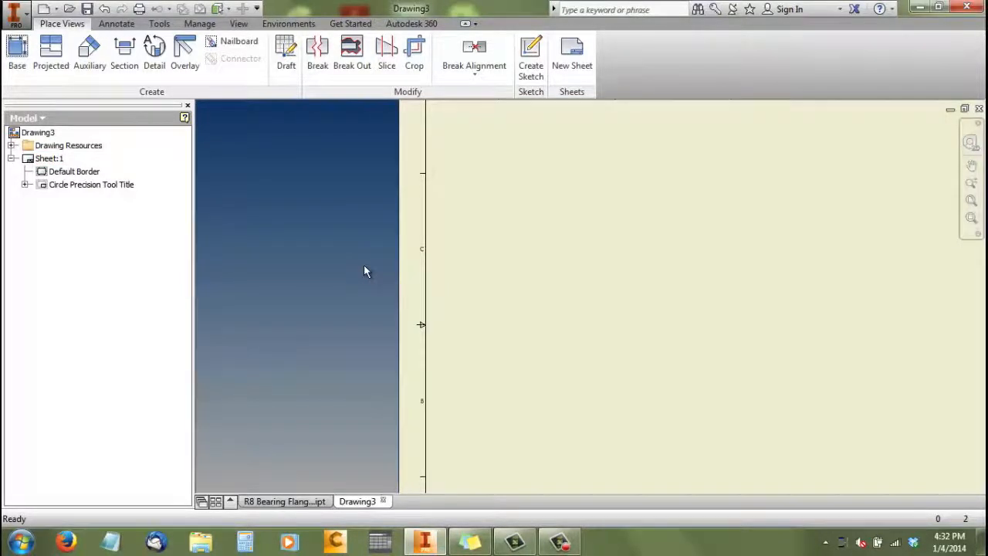
pyautogui.scroll(2, 363, 265)
pyautogui.scroll(3, 544, 282)
pyautogui.moveTo(544, 282); pyautogui.dragTo(441, 276, button='middle')
pyautogui.scroll(-3, 440, 275)
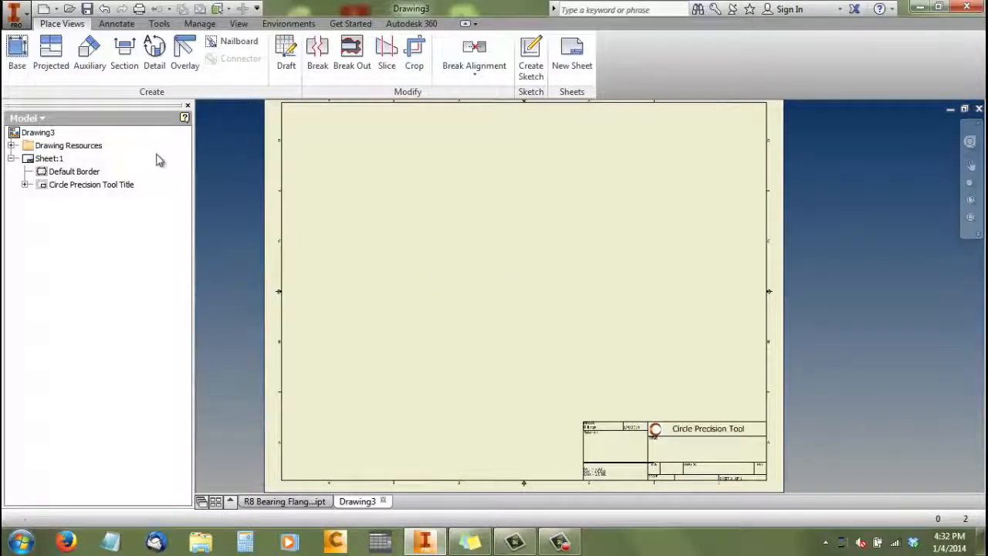
# Place a 1:1 front base view of R8 Bearing Flange 3 with hidden lines removed and move it to the sheet's left side
pyautogui.click(22, 68)
pyautogui.click(566, 37)
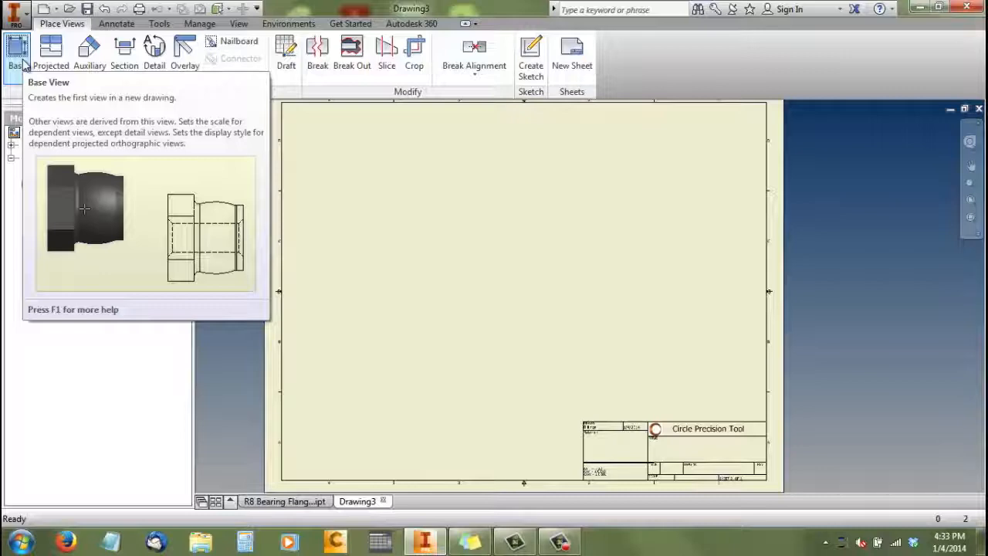
pyautogui.click(23, 63)
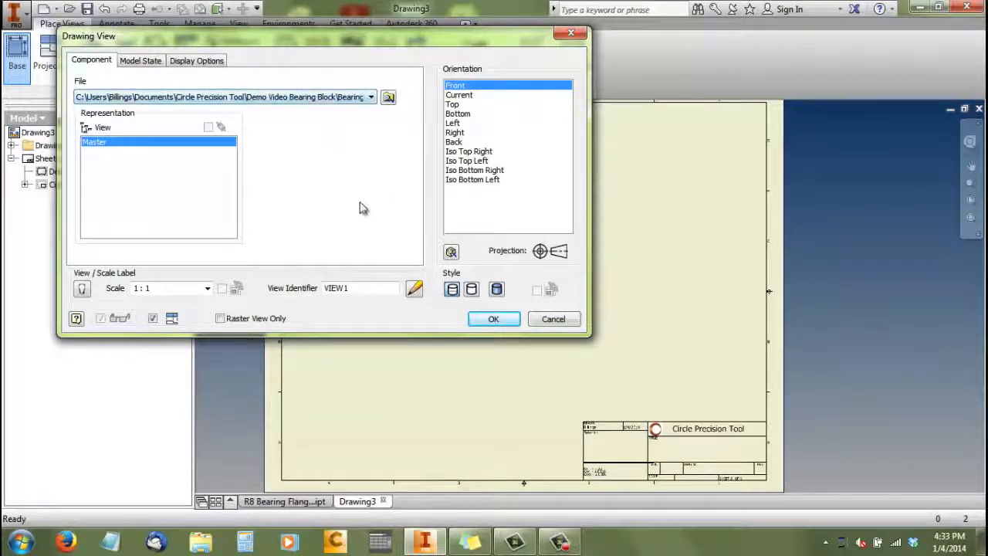
pyautogui.click(474, 292)
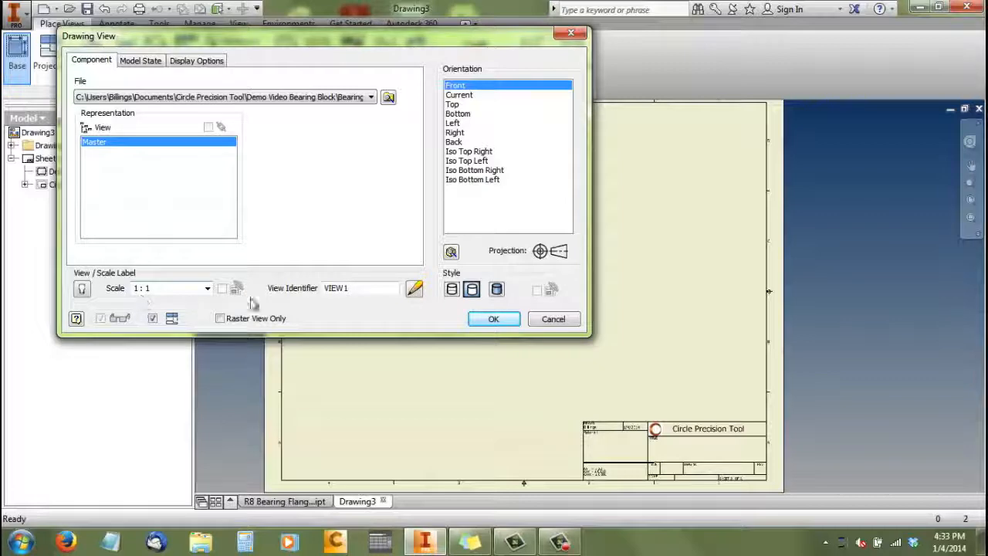
pyautogui.click(493, 319)
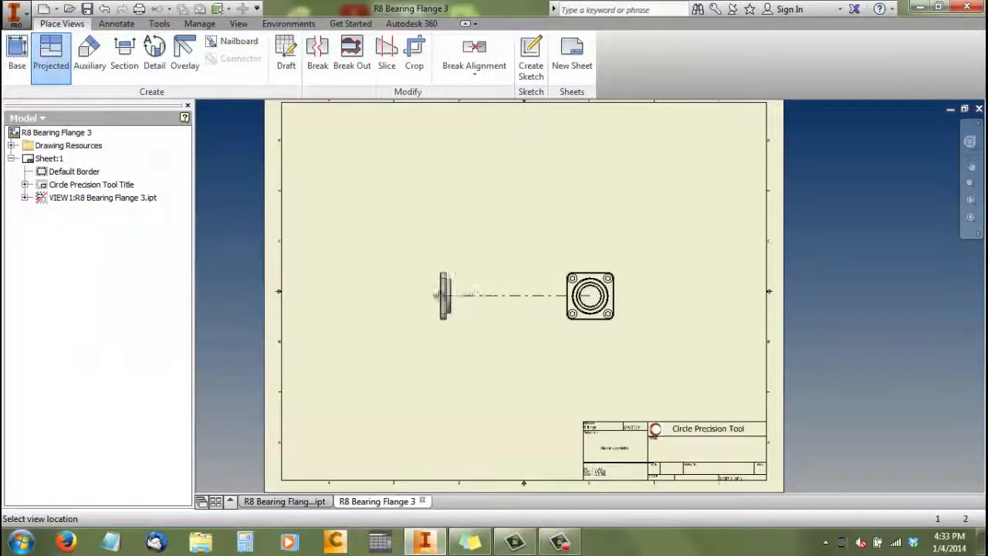
pyautogui.rightClick(493, 300)
pyautogui.press('Escape')
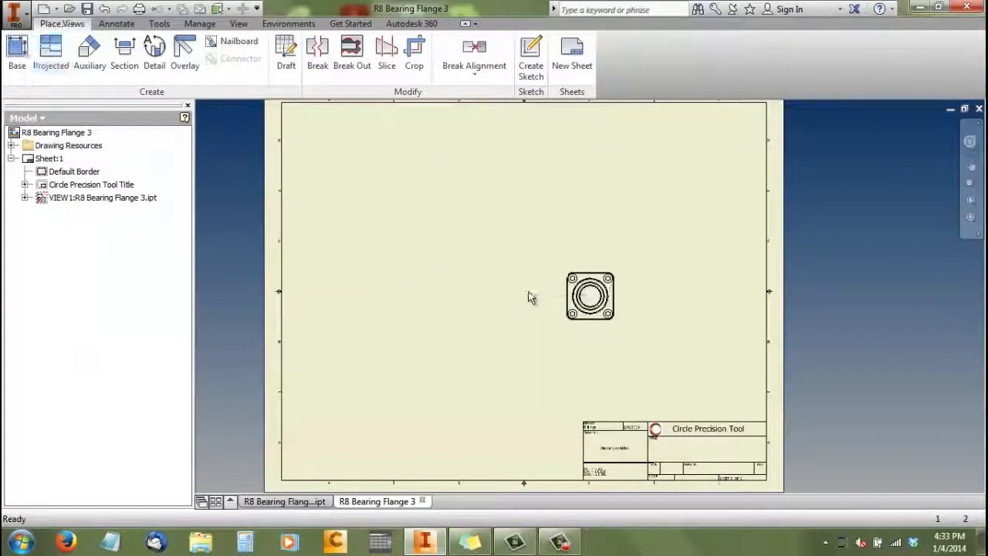
pyautogui.moveTo(621, 268); pyautogui.dragTo(388, 258)
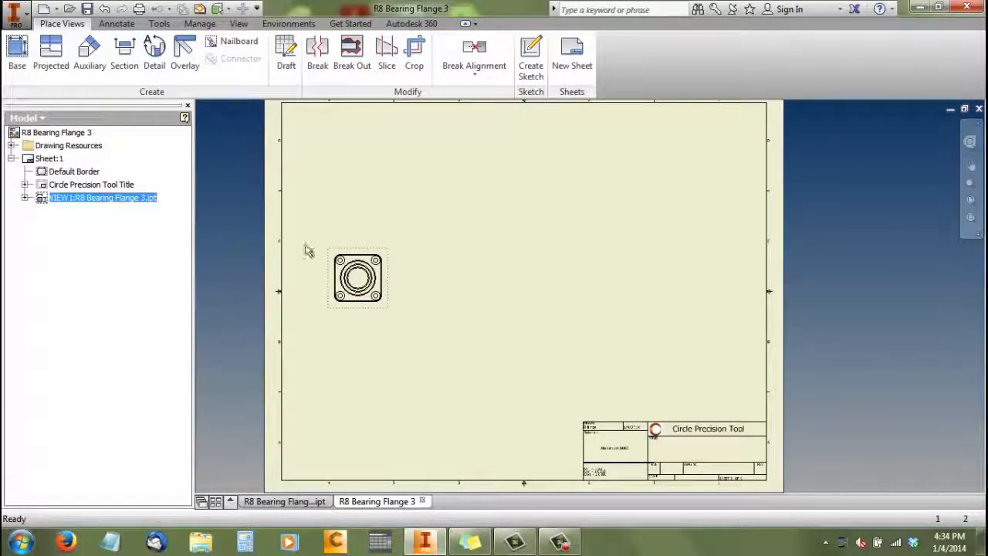
# Create a full-depth 1:1 section view A from a vertical line through the base view's centre, placed to its right
pyautogui.click(126, 61)
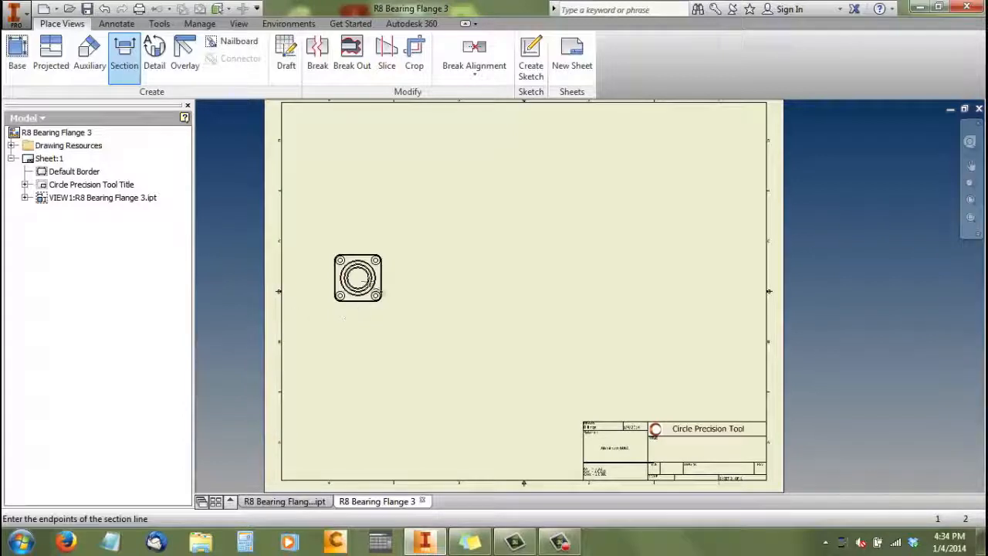
pyautogui.scroll(-3, 358, 254)
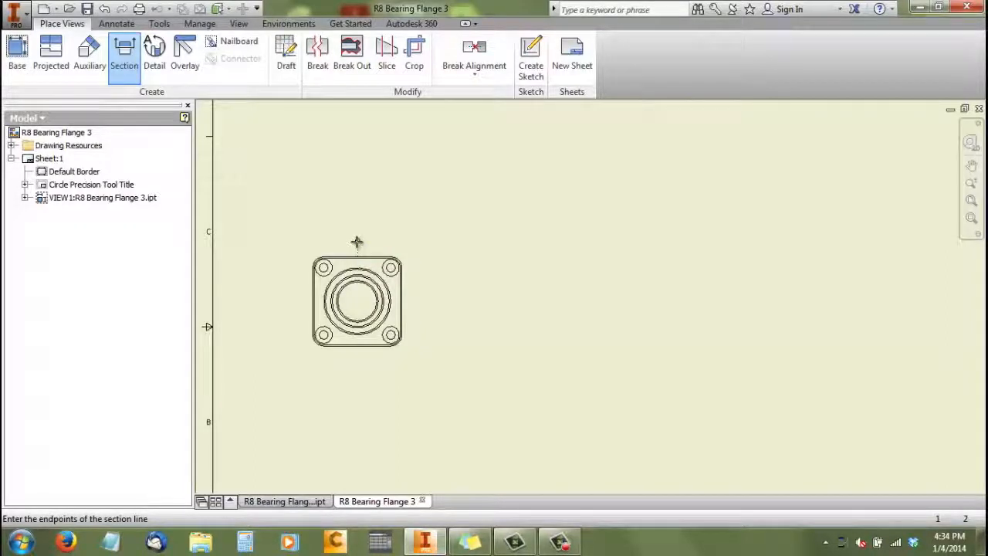
pyautogui.click(357, 242)
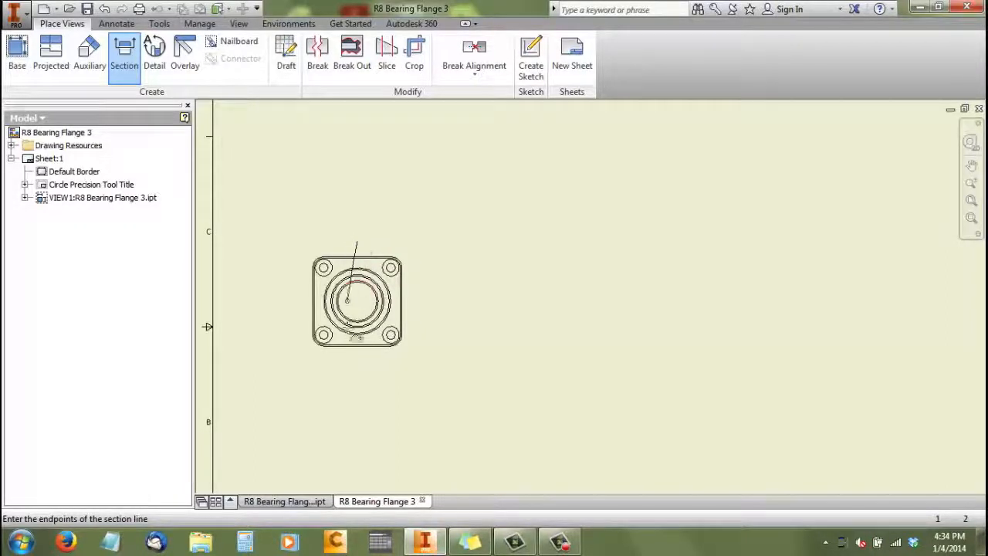
pyautogui.click(357, 362)
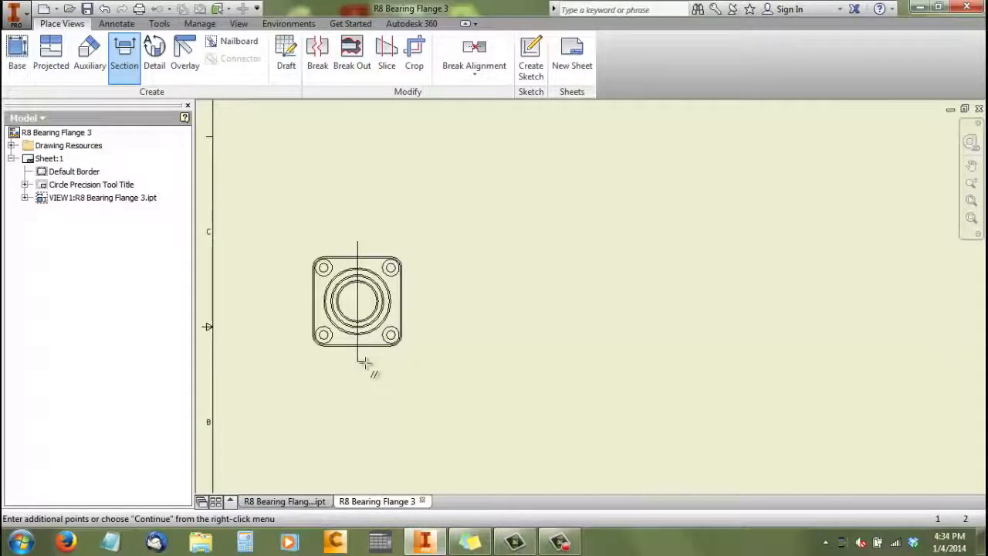
pyautogui.rightClick(370, 364)
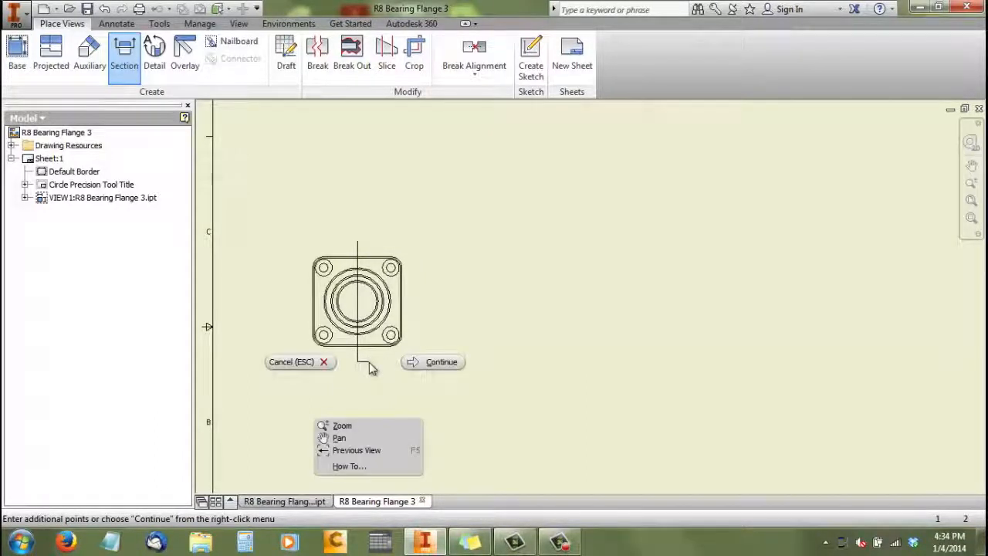
pyautogui.click(417, 361)
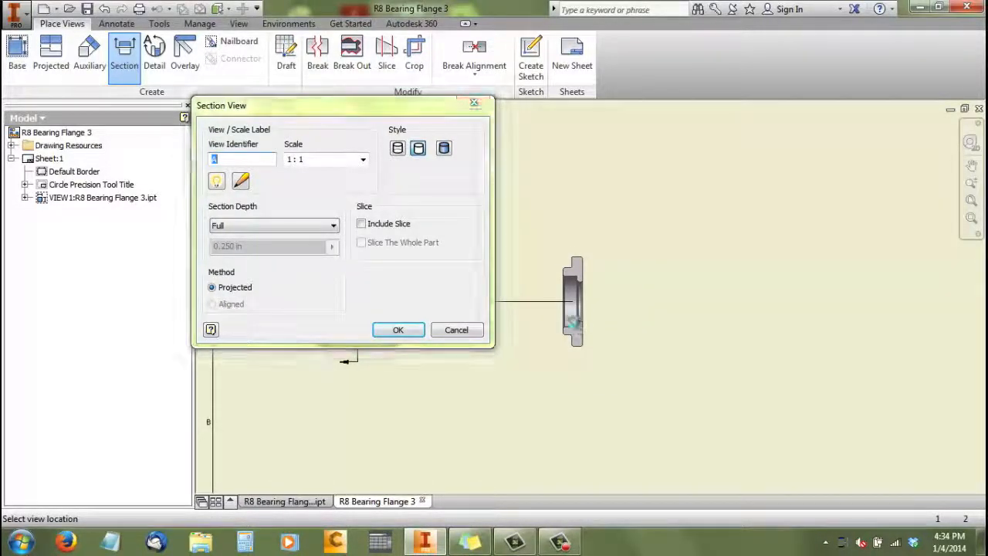
pyautogui.click(573, 321)
pyautogui.scroll(-5, 430, 263)
pyautogui.scroll(4, 485, 278)
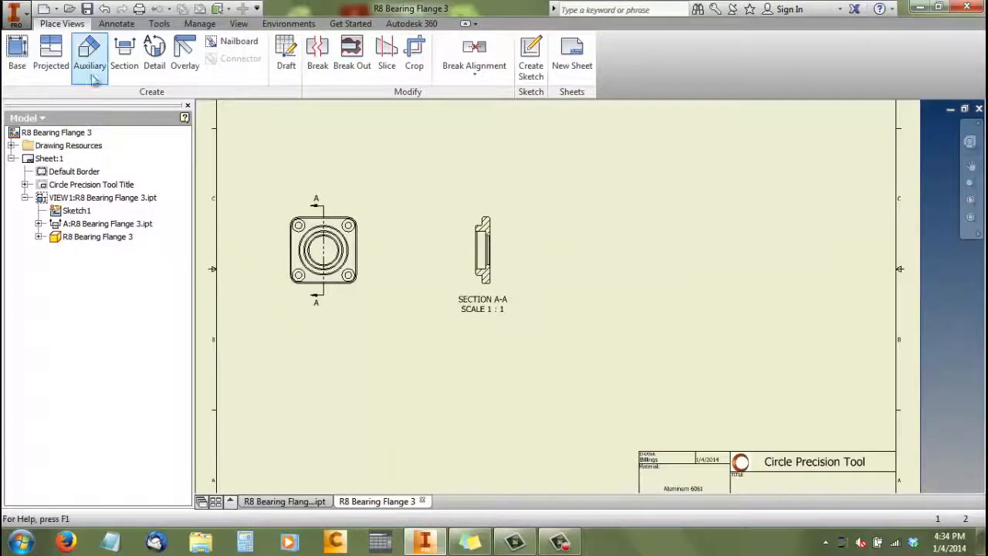
# Project a view of the flange's back face from section A-A and place it to the right of the section
pyautogui.click(49, 55)
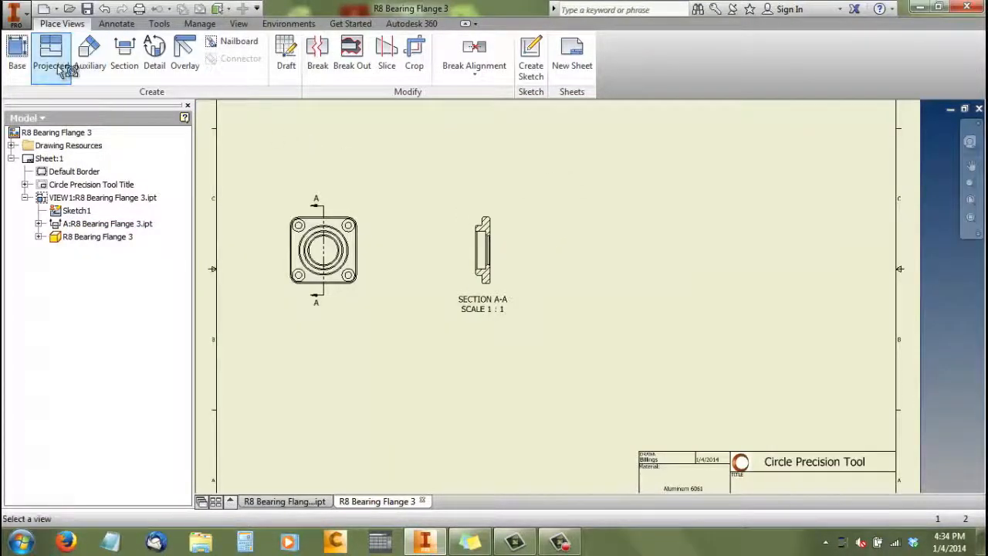
pyautogui.click(490, 217)
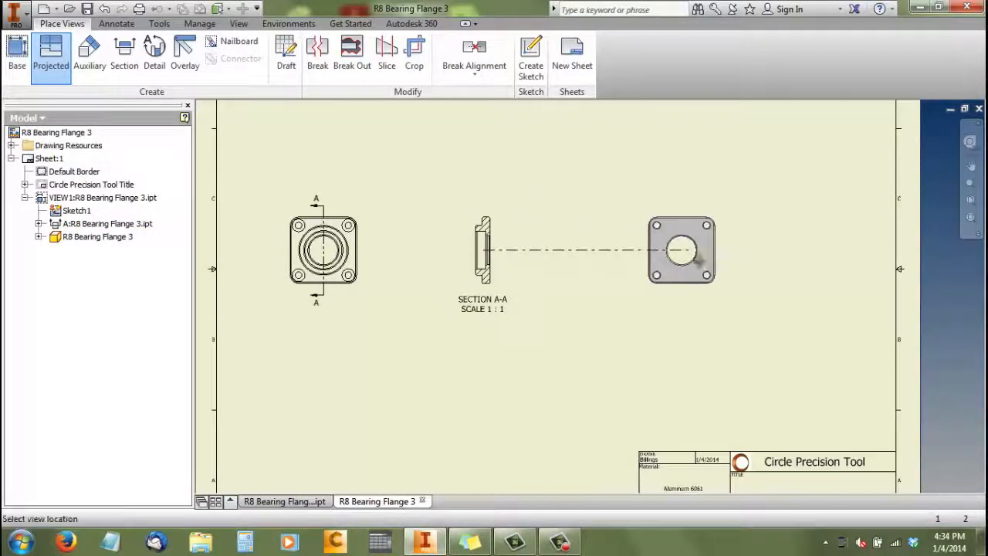
pyautogui.click(674, 255)
pyautogui.rightClick(674, 255)
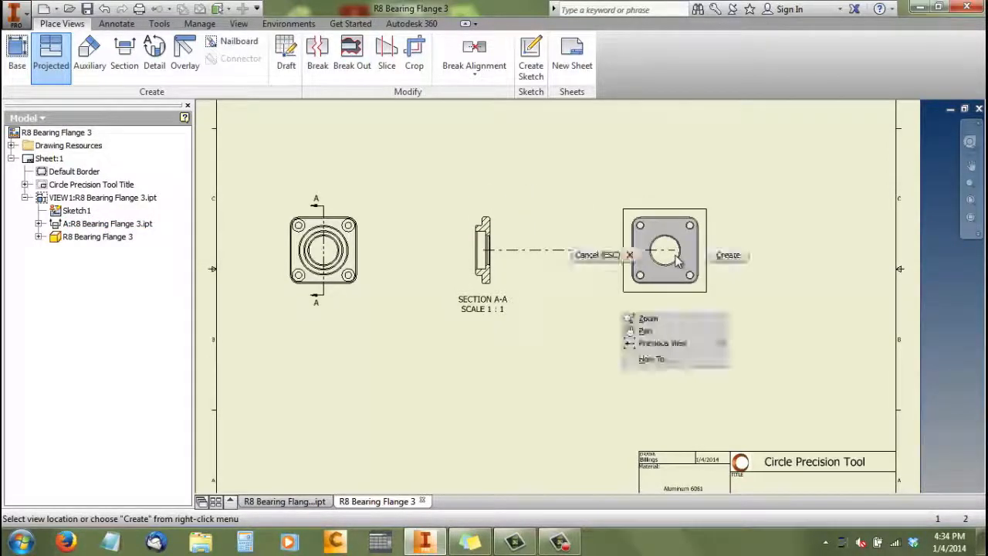
pyautogui.click(719, 257)
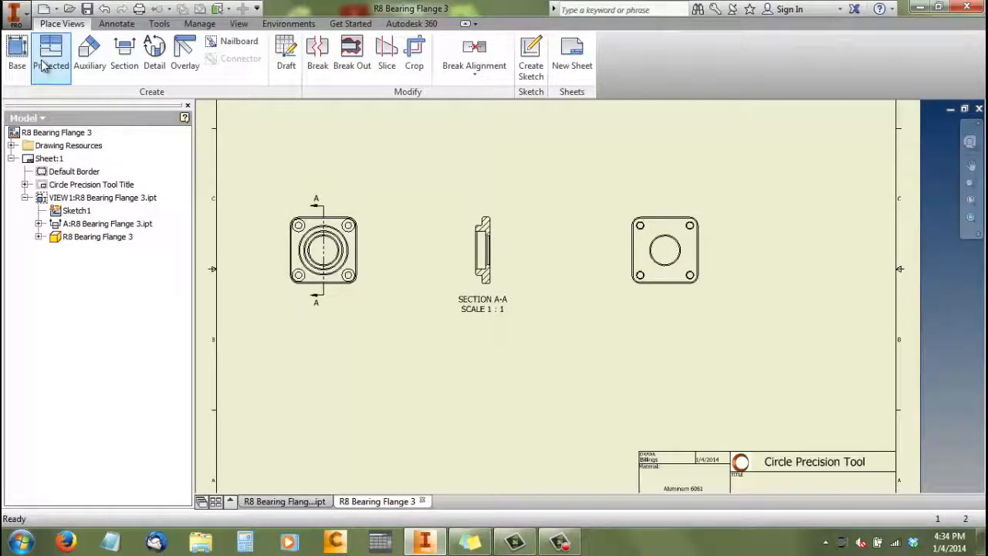
# Project an edge view of the flange from the front base view and place it directly below that view
pyautogui.rightClick(303, 210)
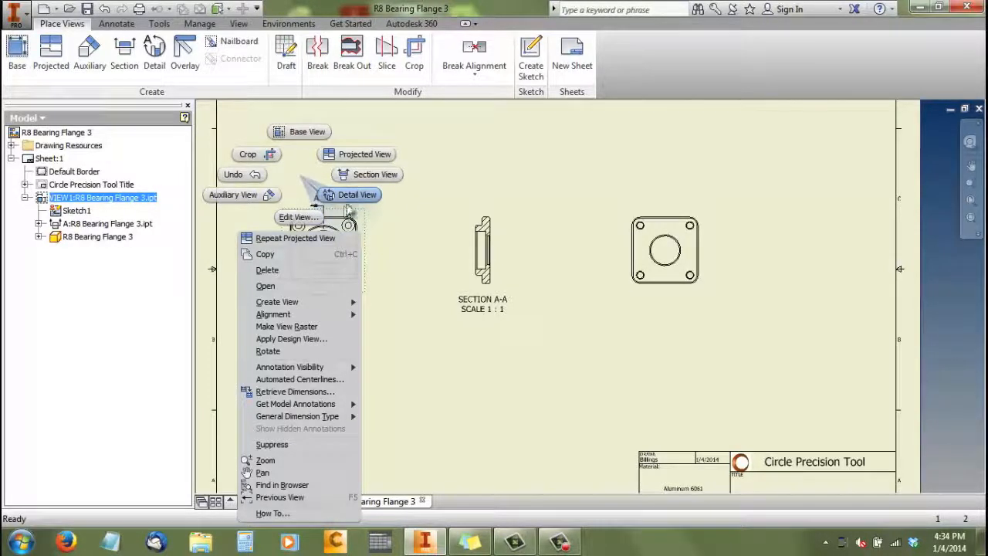
pyautogui.click(364, 157)
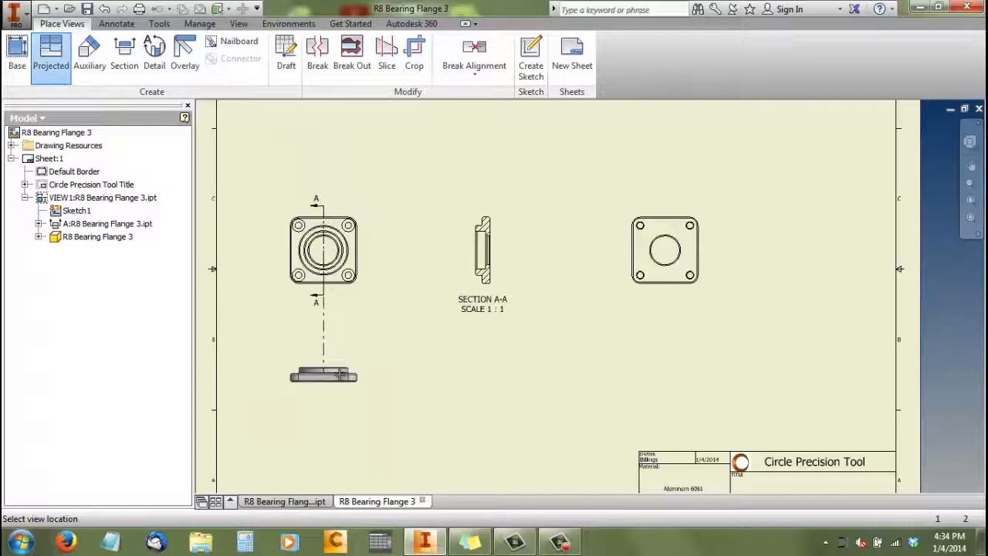
pyautogui.click(335, 374)
pyautogui.rightClick(343, 373)
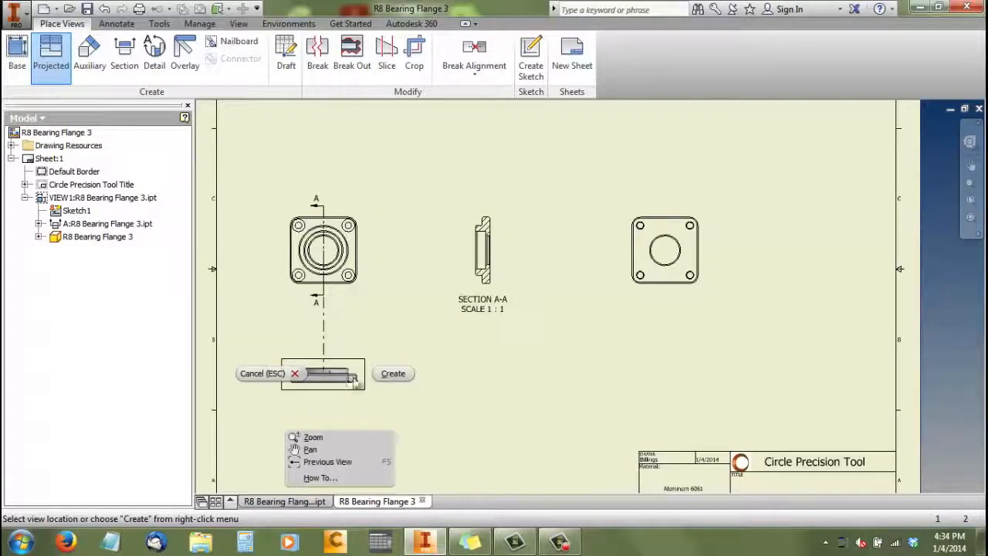
pyautogui.click(394, 376)
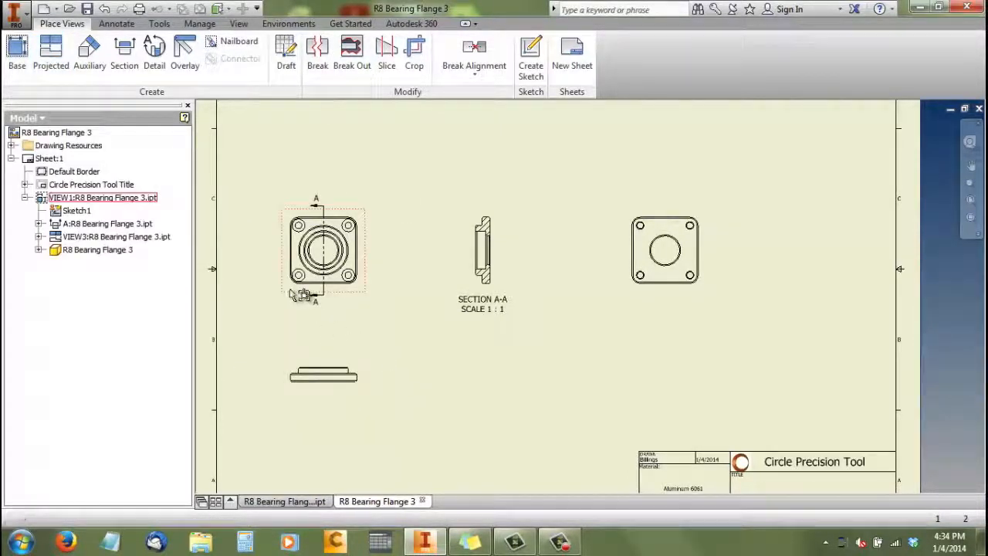
# Project an isometric view of the flange from the edge view and place it in the sheet's upper right corner
pyautogui.scroll(-4, 290, 289)
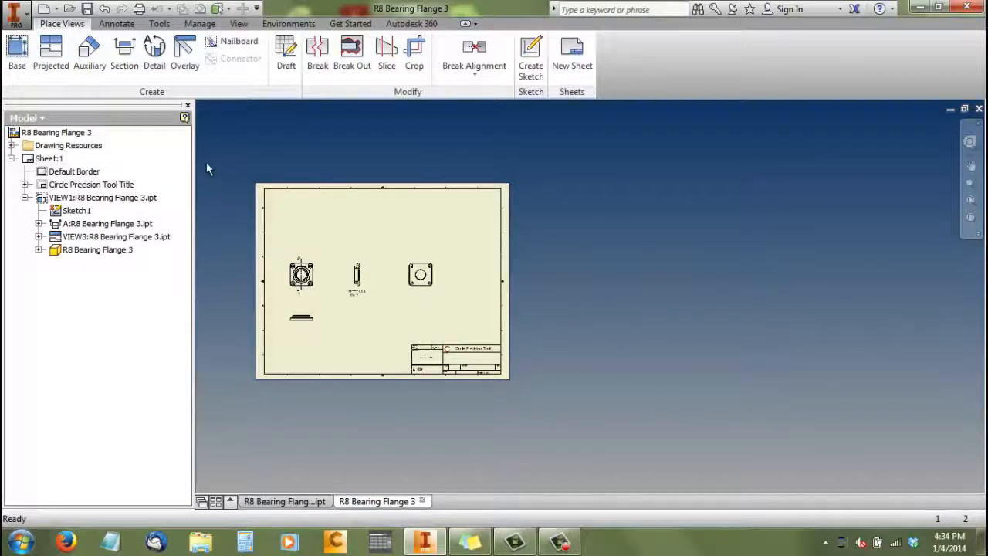
pyautogui.scroll(5, 302, 325)
pyautogui.rightClick(326, 309)
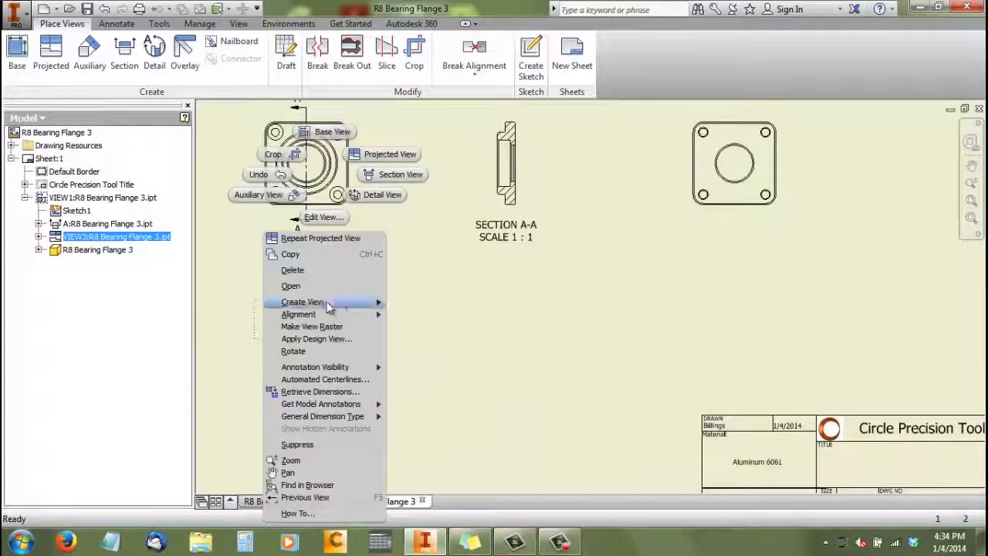
pyautogui.click(415, 155)
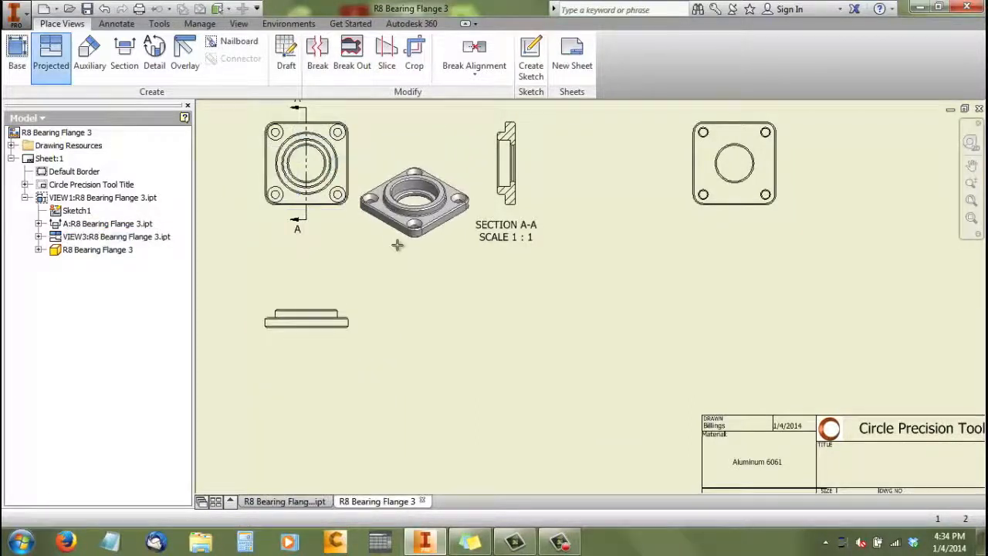
pyautogui.scroll(-6, 417, 232)
pyautogui.click(503, 229)
pyautogui.rightClick(503, 235)
pyautogui.click(546, 230)
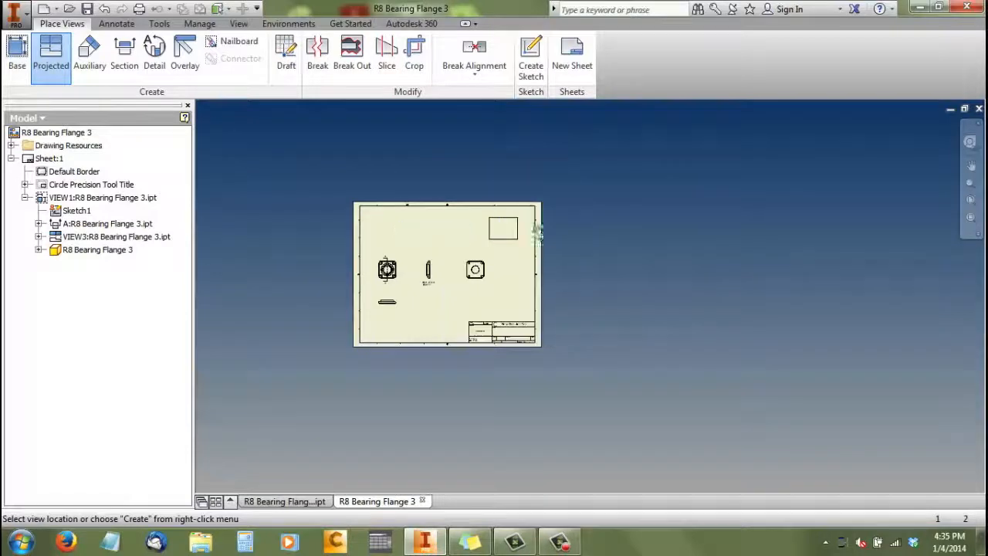
# Edit the isometric view so that the flange is displayed shaded
pyautogui.scroll(4, 486, 220)
pyautogui.click(528, 238)
pyautogui.rightClick(527, 241)
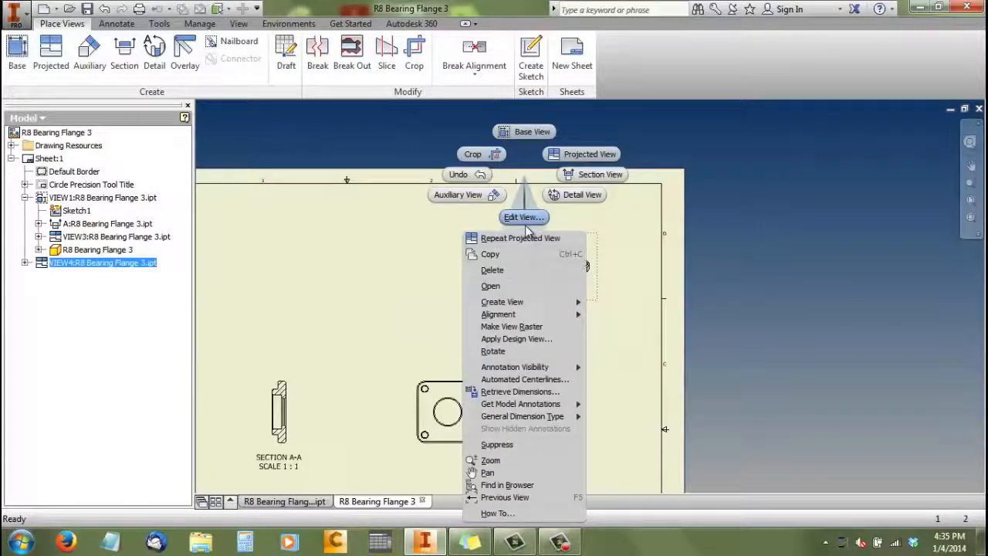
pyautogui.click(525, 217)
pyautogui.click(499, 290)
pyautogui.click(507, 321)
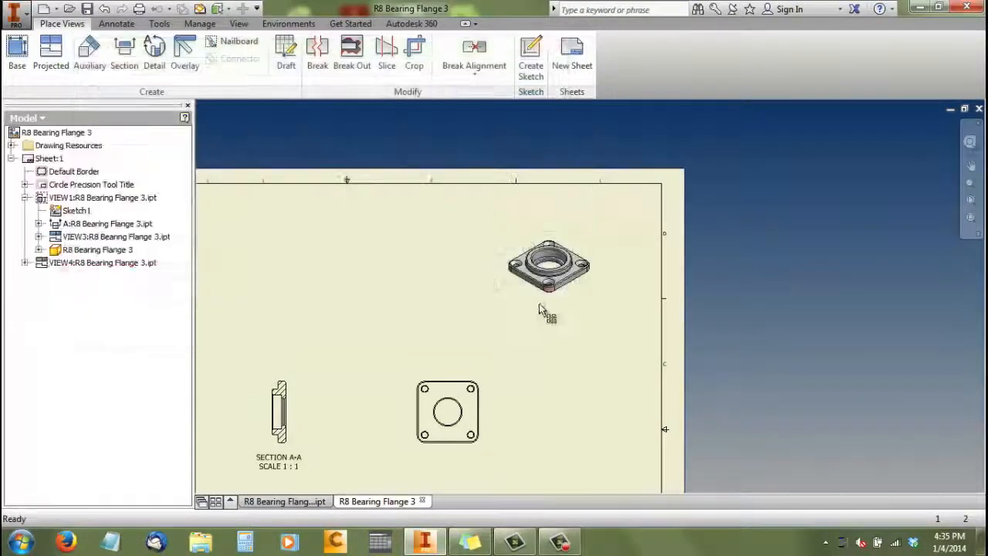
# Respace the views by shifting the back-face, section and base views to the right and lowering the edge view slightly
pyautogui.scroll(-5, 530, 246)
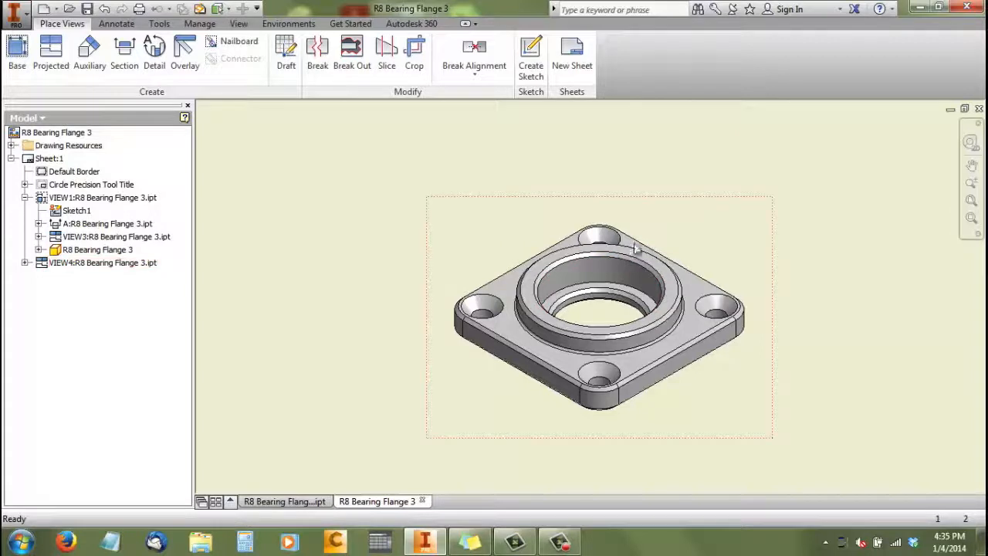
pyautogui.scroll(-6, 633, 247)
pyautogui.scroll(3, 576, 339)
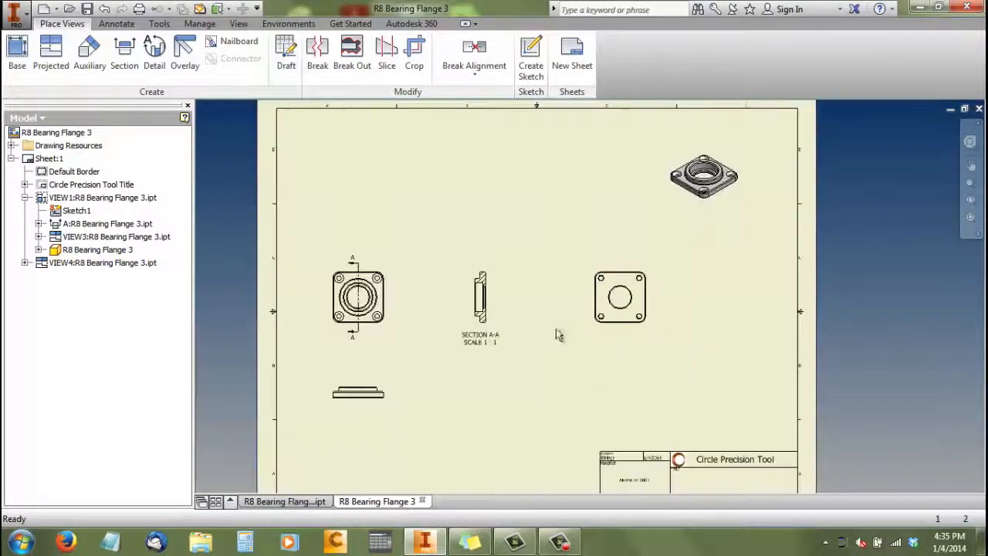
pyautogui.scroll(3, 356, 360)
pyautogui.scroll(-3, 364, 348)
pyautogui.scroll(1, 371, 335)
pyautogui.scroll(-2, 328, 300)
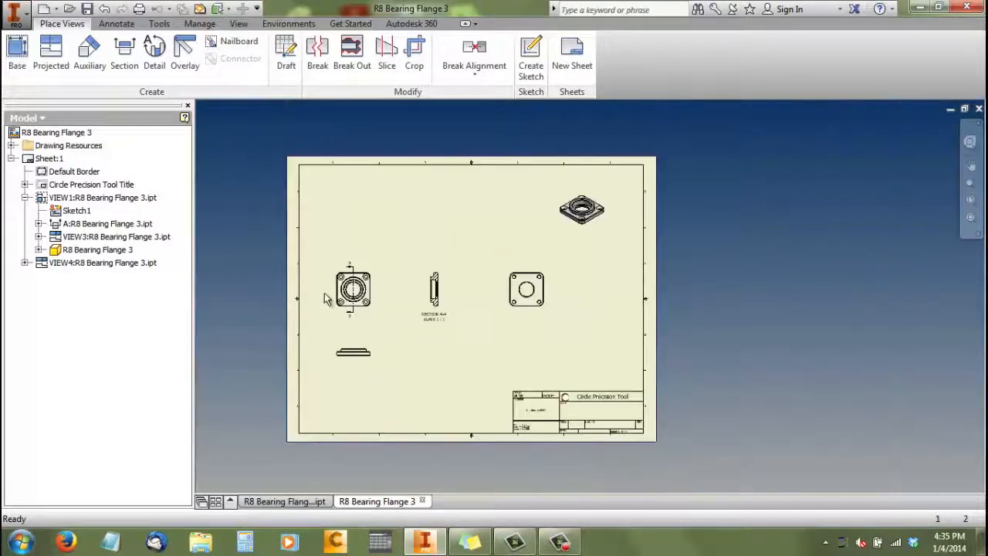
pyautogui.moveTo(533, 270); pyautogui.dragTo(557, 271)
pyautogui.moveTo(450, 275); pyautogui.dragTo(475, 275)
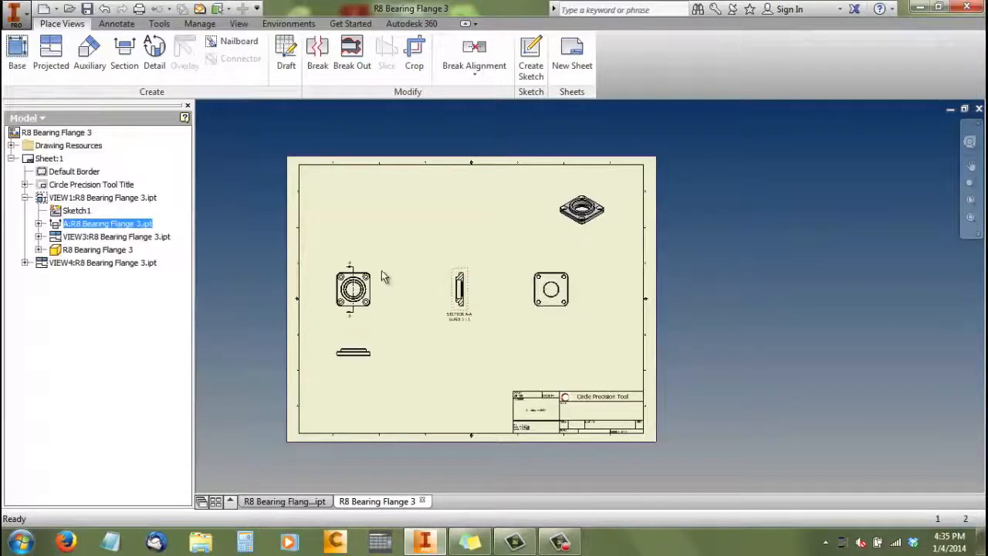
pyautogui.moveTo(375, 273); pyautogui.dragTo(398, 282)
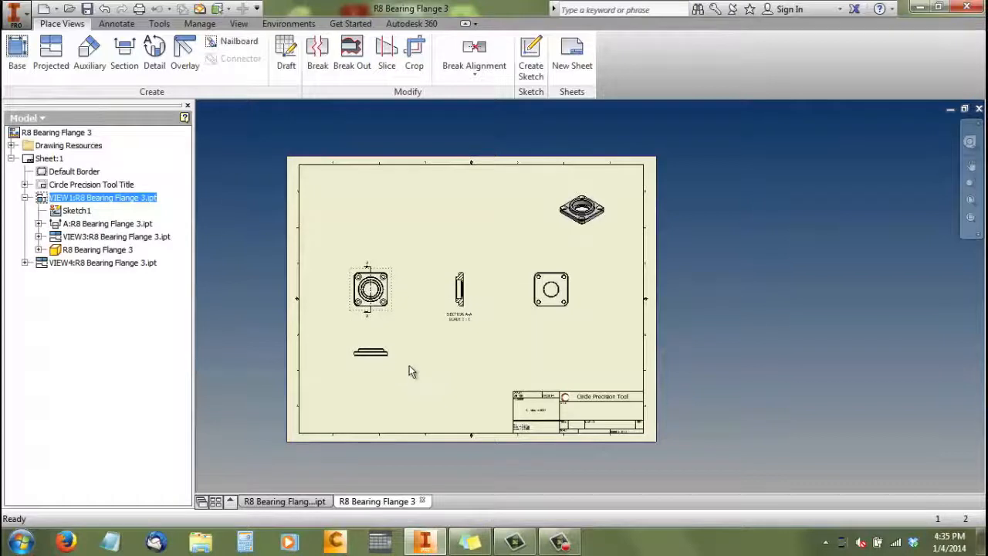
pyautogui.moveTo(393, 357); pyautogui.dragTo(399, 363)
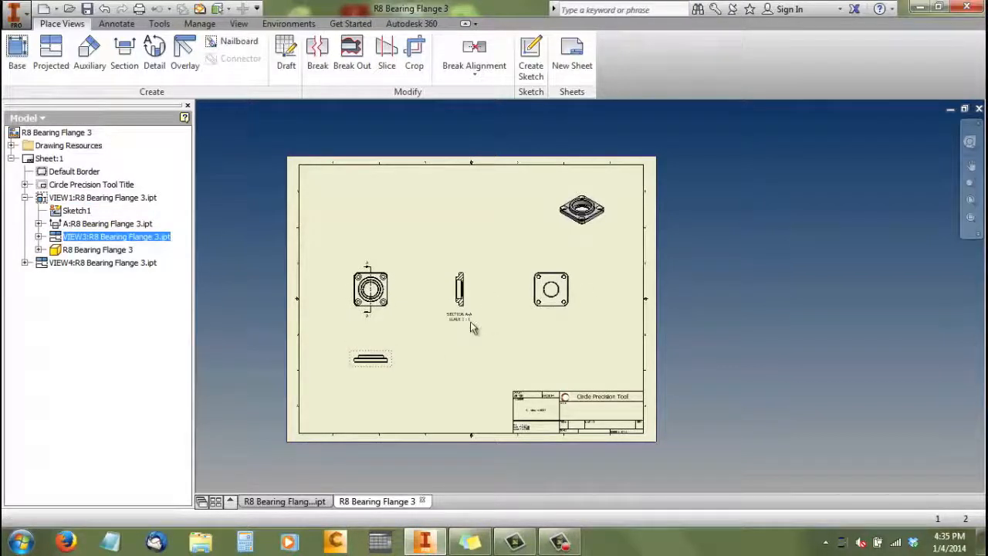
# Dimension the flange's overall width in the base view, placing the dimension above the upper section arrow
pyautogui.scroll(-3, 368, 280)
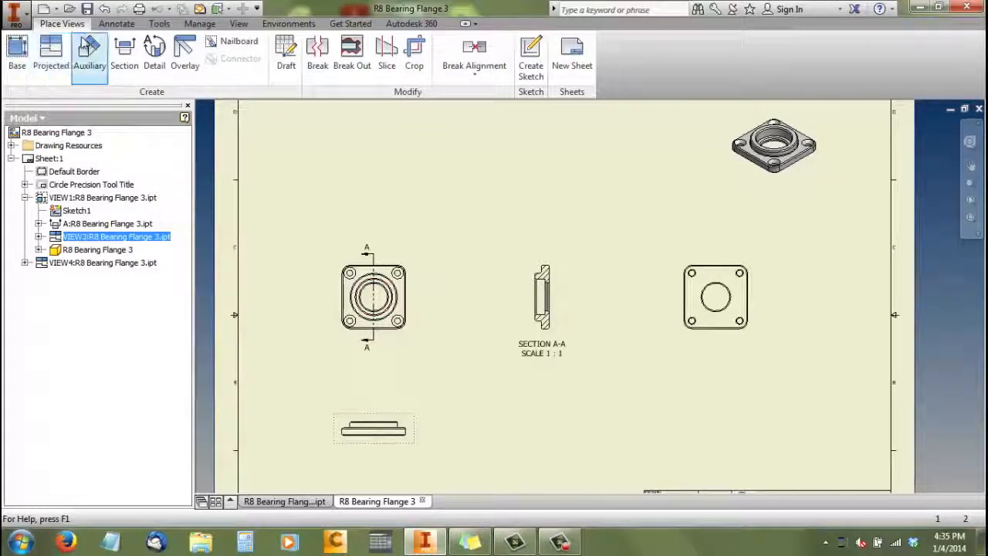
pyautogui.scroll(2, 410, 278)
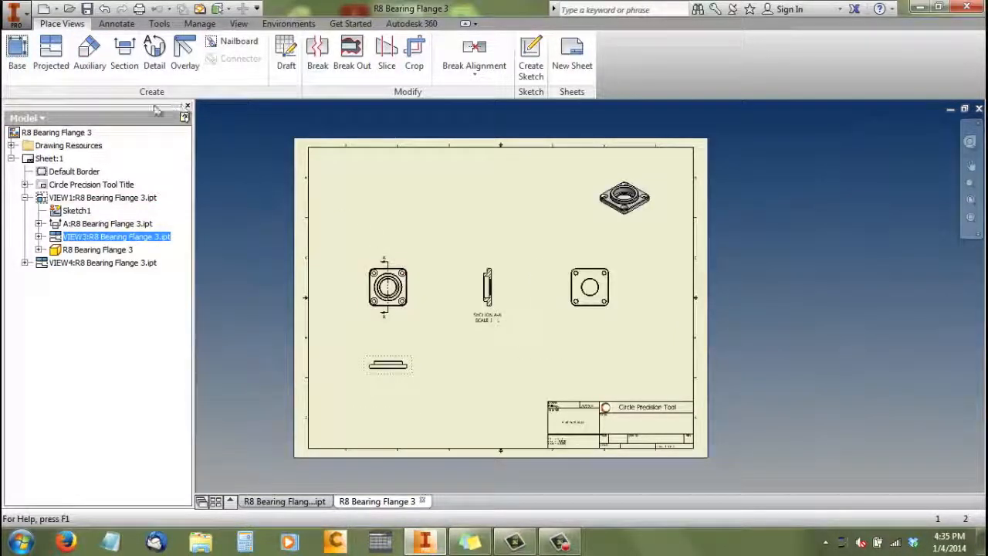
pyautogui.click(115, 23)
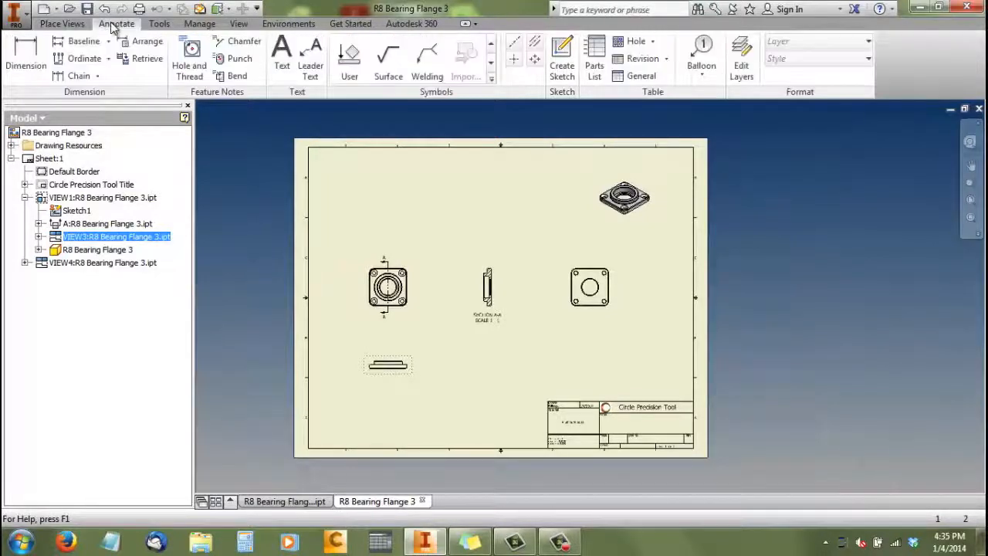
pyautogui.click(31, 65)
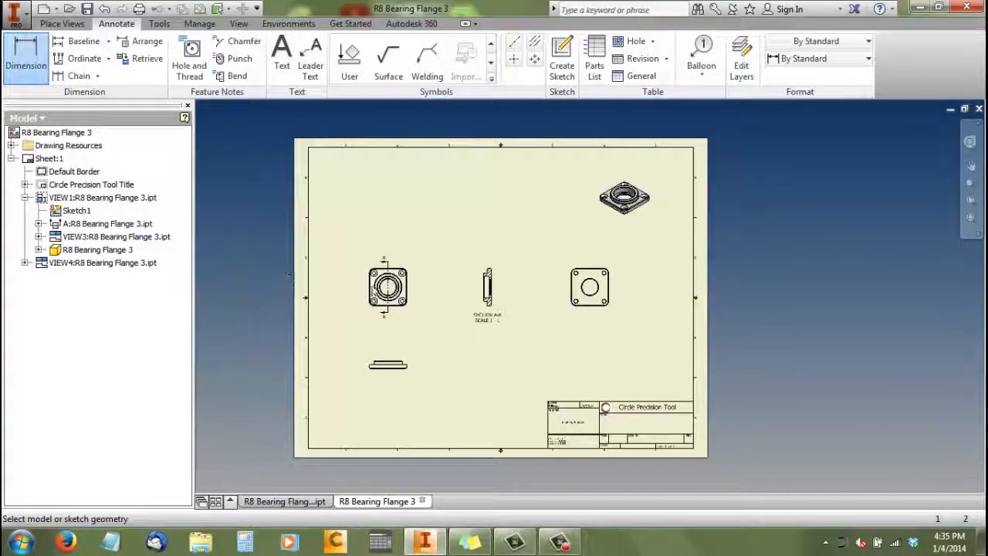
pyautogui.scroll(10, 384, 287)
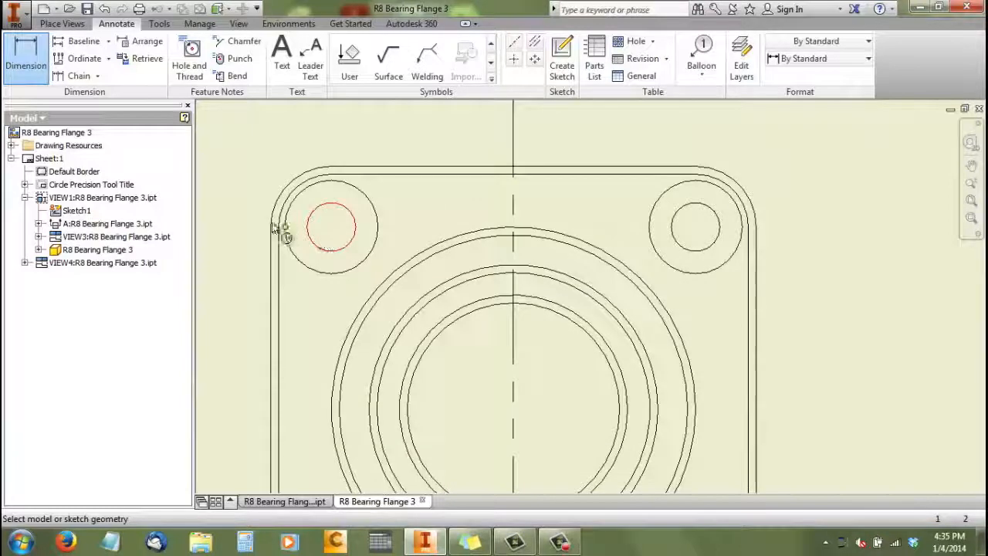
pyautogui.click(271, 224)
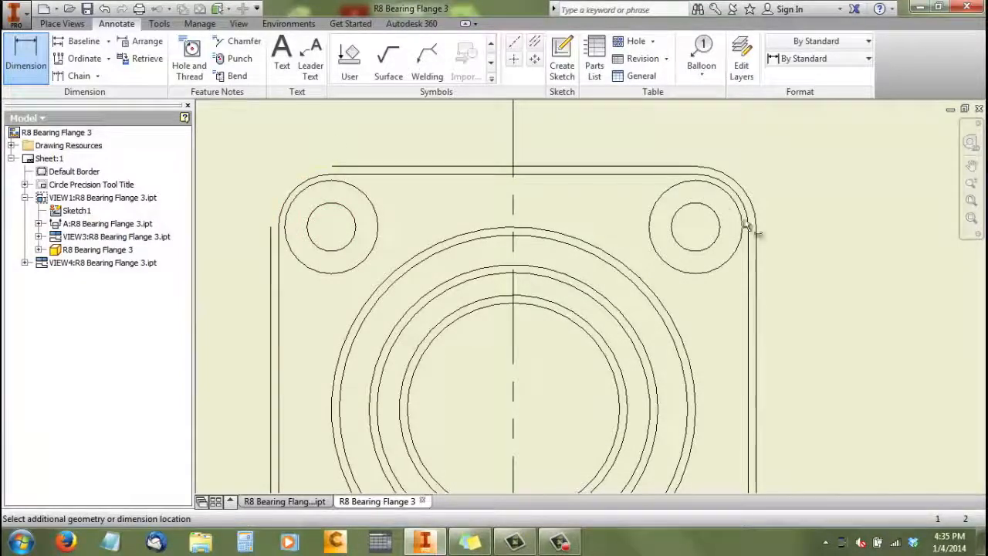
pyautogui.scroll(-5, 699, 226)
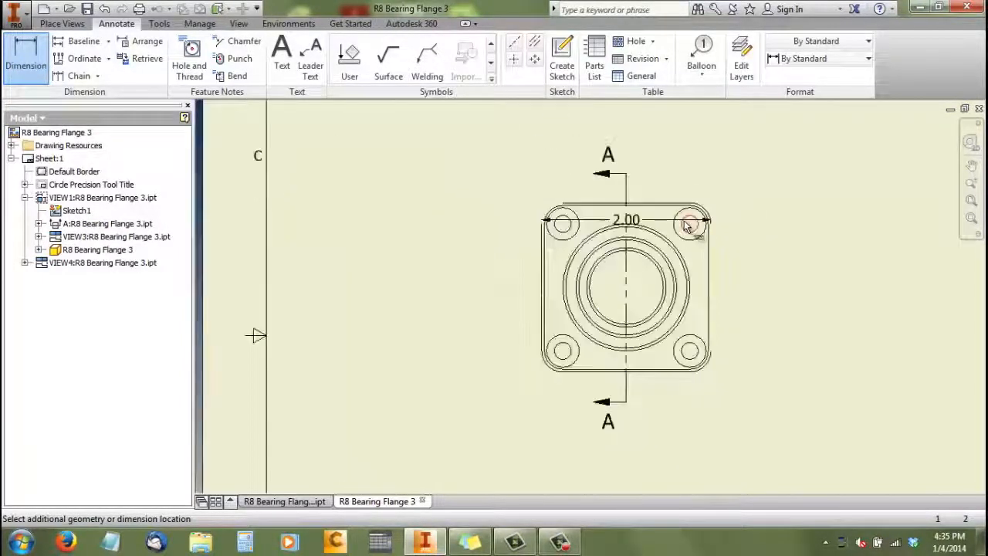
pyautogui.click(692, 223)
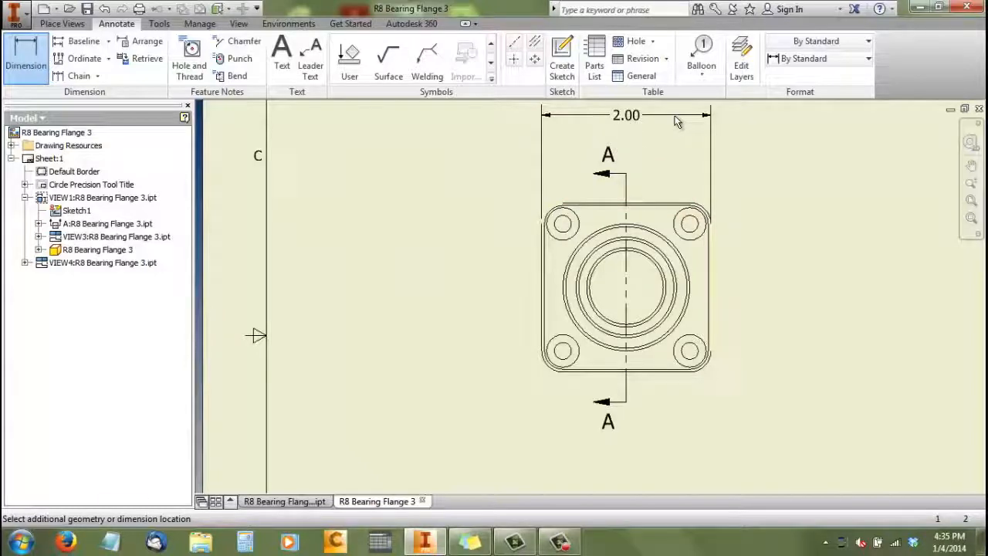
pyautogui.click(676, 121)
pyautogui.click(475, 355)
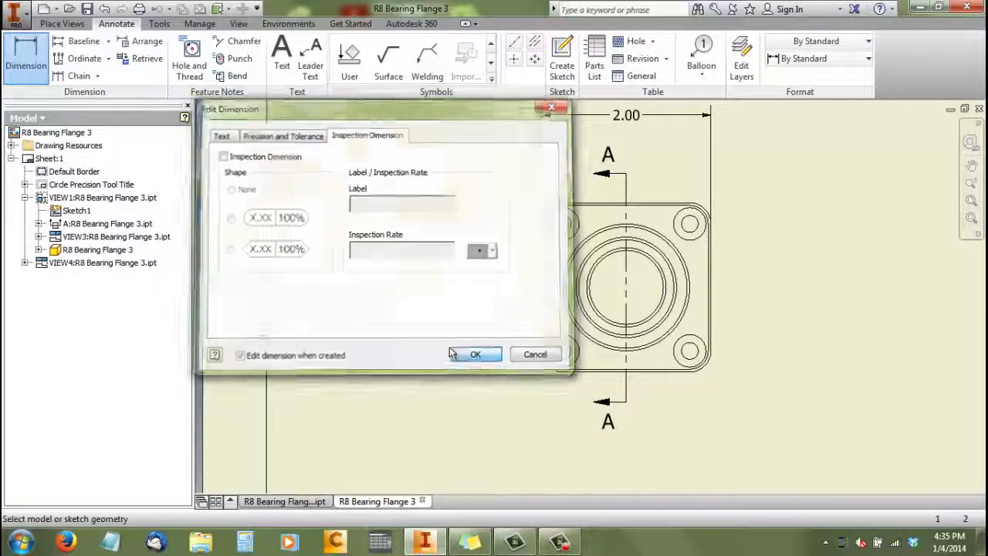
pyautogui.scroll(-3, 417, 338)
pyautogui.scroll(-2, 417, 337)
pyautogui.scroll(3, 496, 238)
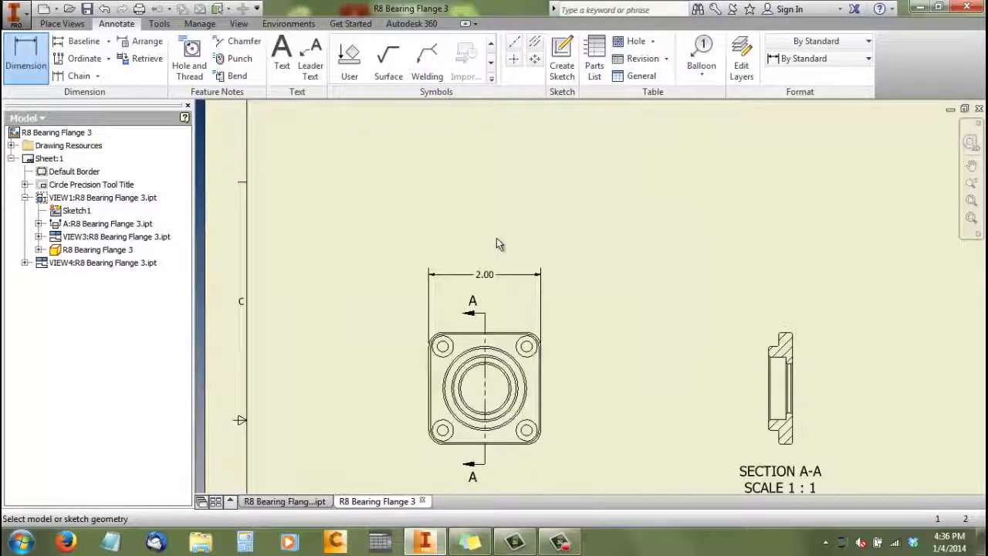
pyautogui.rightClick(492, 281)
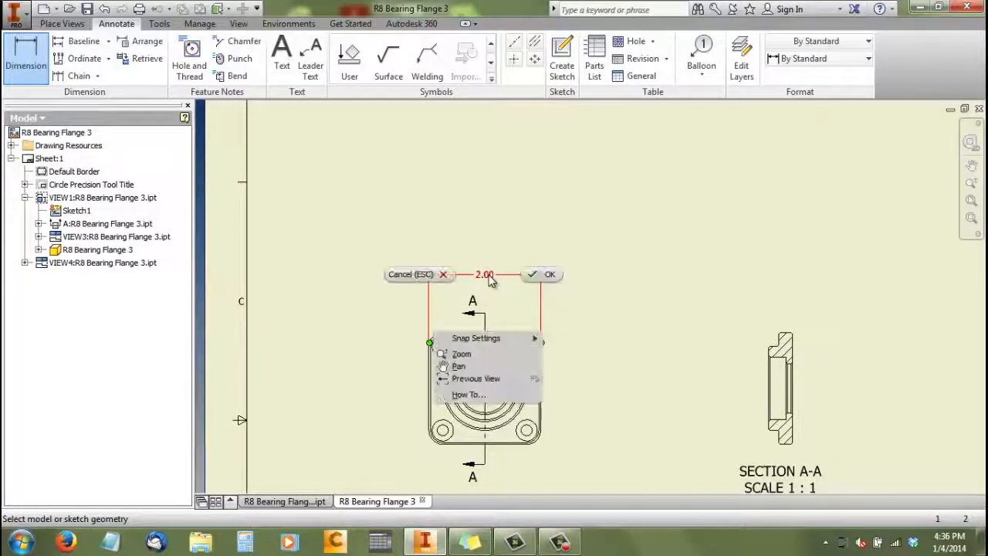
pyautogui.click(545, 274)
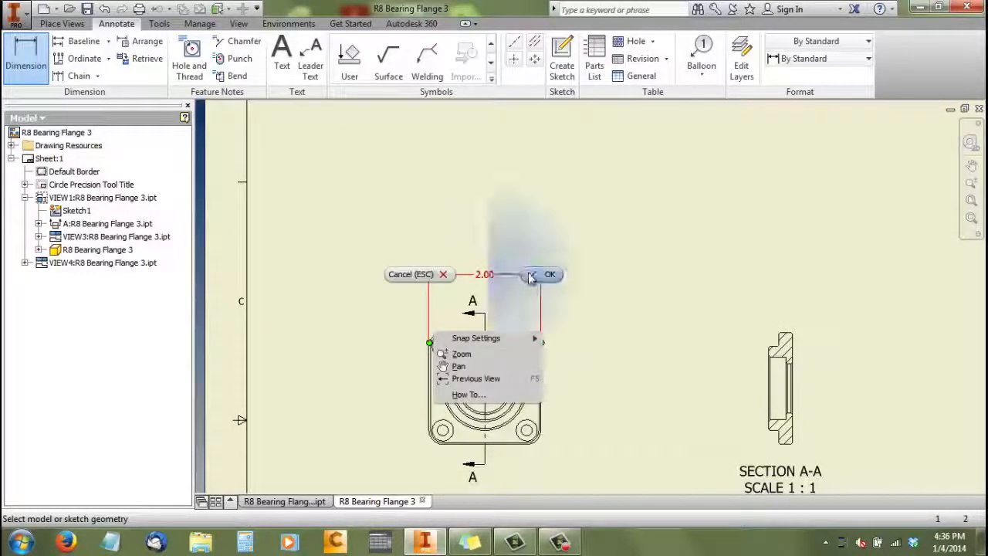
# Append "SQ." after the value in the overall width dimension's text
pyautogui.rightClick(486, 272)
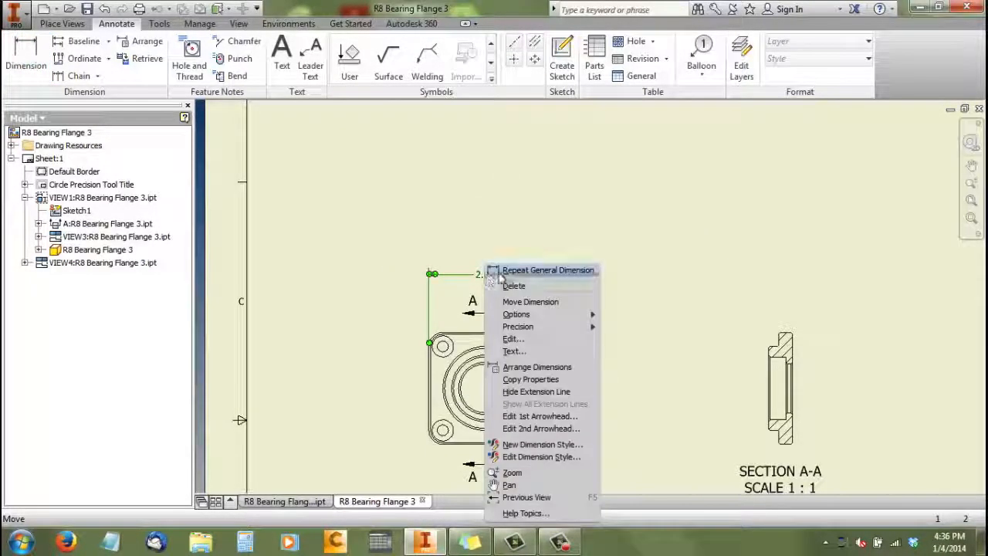
pyautogui.click(513, 339)
pyautogui.click(219, 133)
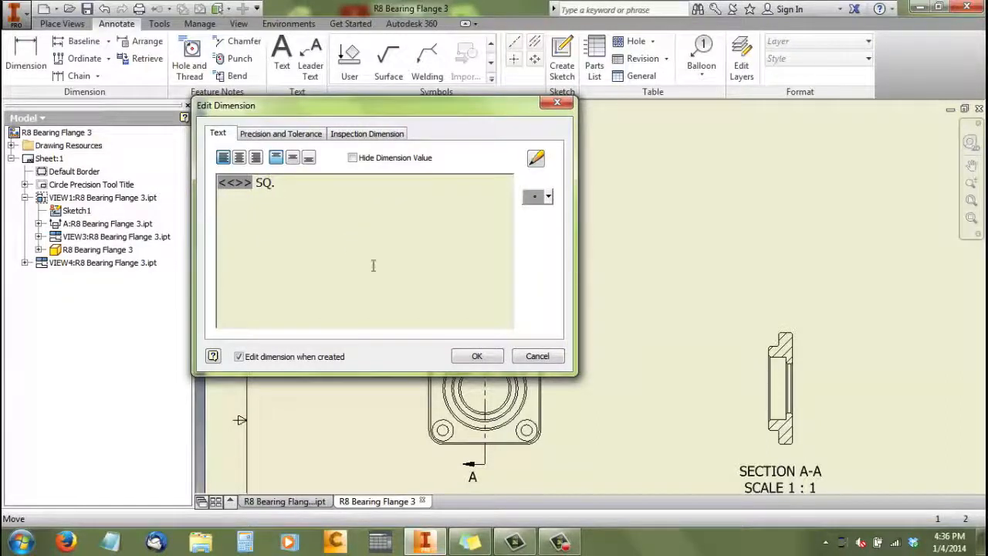
pyautogui.click(484, 360)
pyautogui.scroll(5, 440, 301)
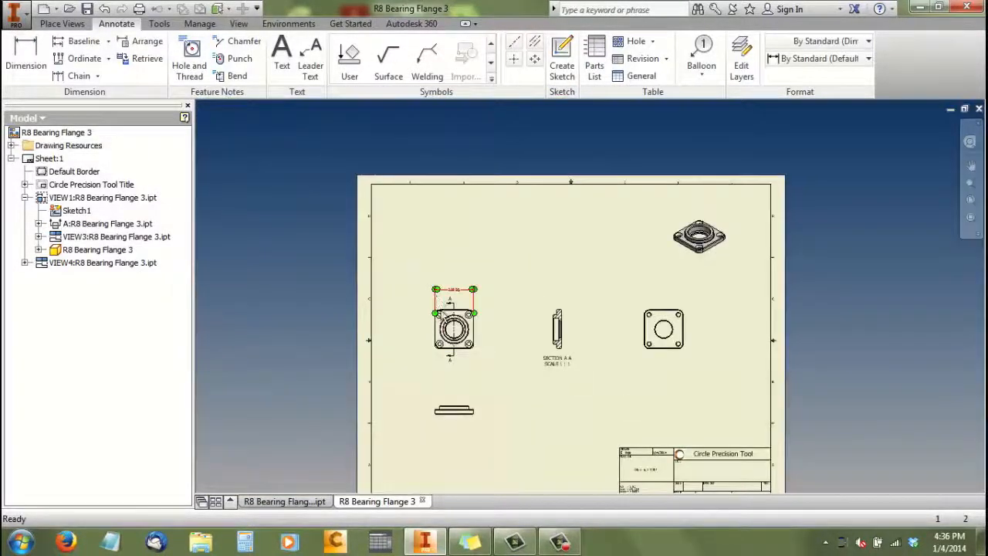
pyautogui.scroll(-6, 463, 325)
pyautogui.click(591, 289)
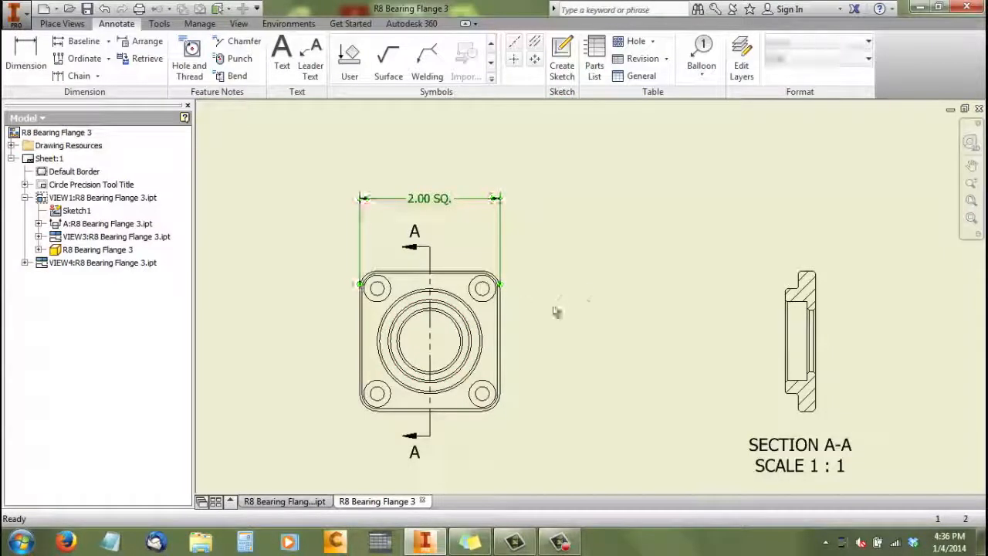
# Apply the Cirle Precision Tool Standard dimension style to the base view's overall width dimension
pyautogui.scroll(-3, 467, 327)
pyautogui.scroll(2, 467, 323)
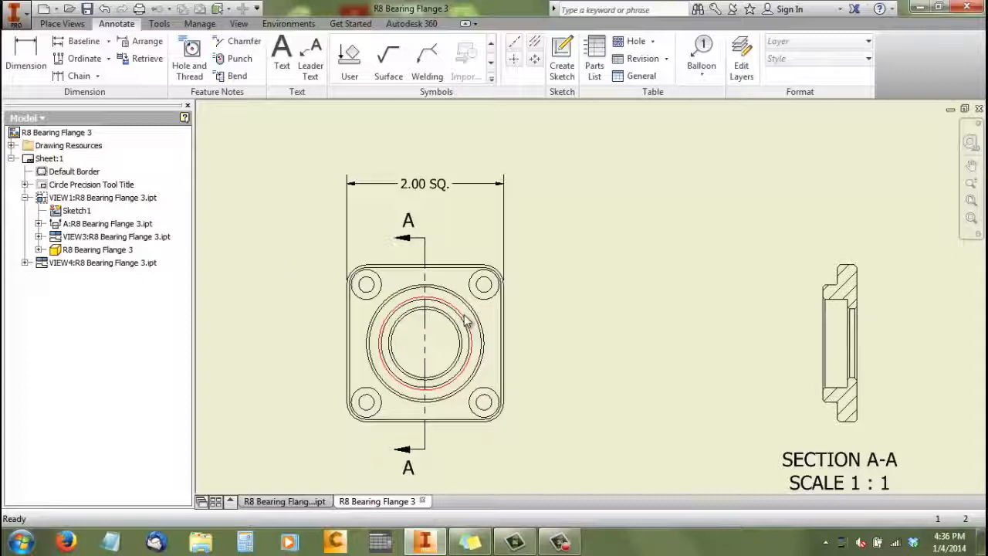
pyautogui.scroll(4, 436, 282)
pyautogui.moveTo(435, 283); pyautogui.dragTo(436, 284)
pyautogui.scroll(-3, 436, 284)
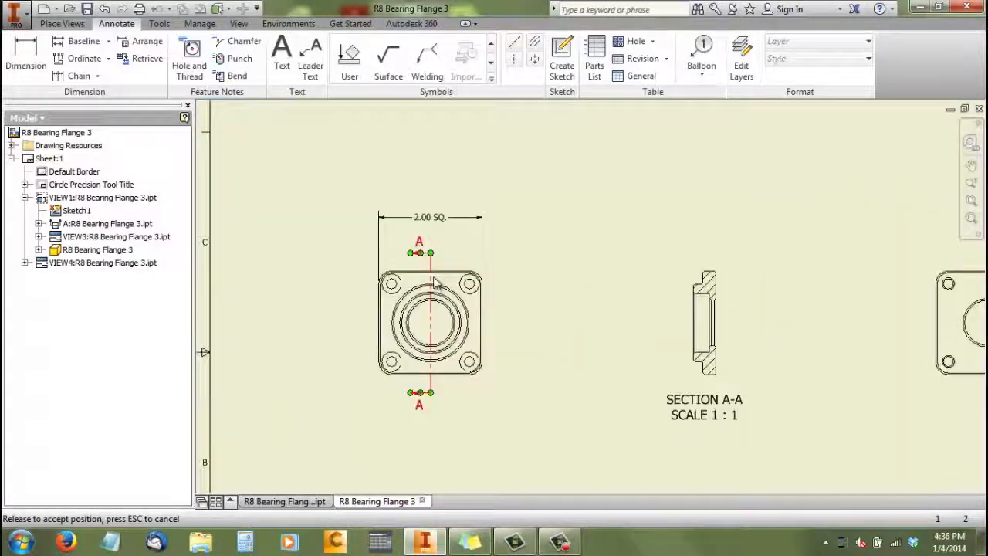
pyautogui.click(440, 221)
pyautogui.click(510, 222)
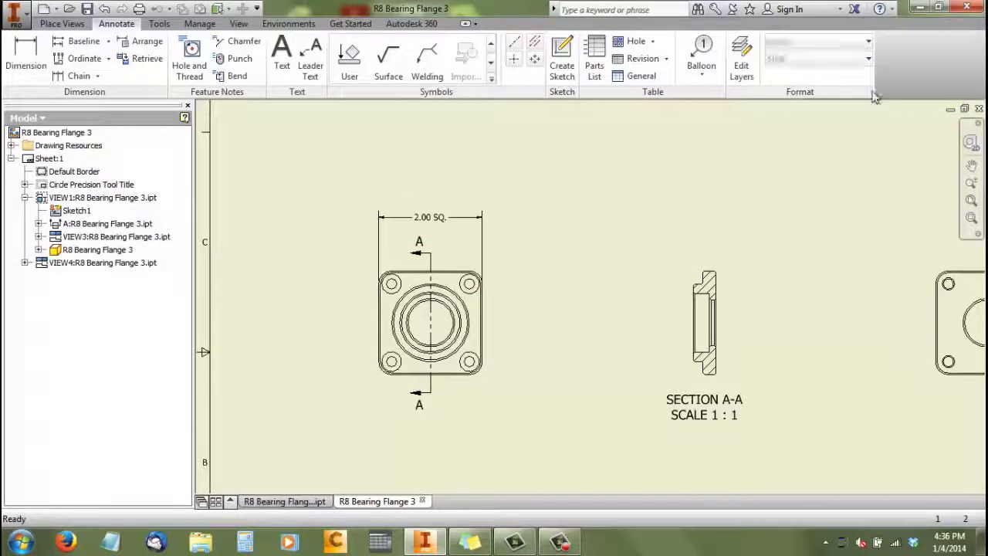
pyautogui.click(870, 60)
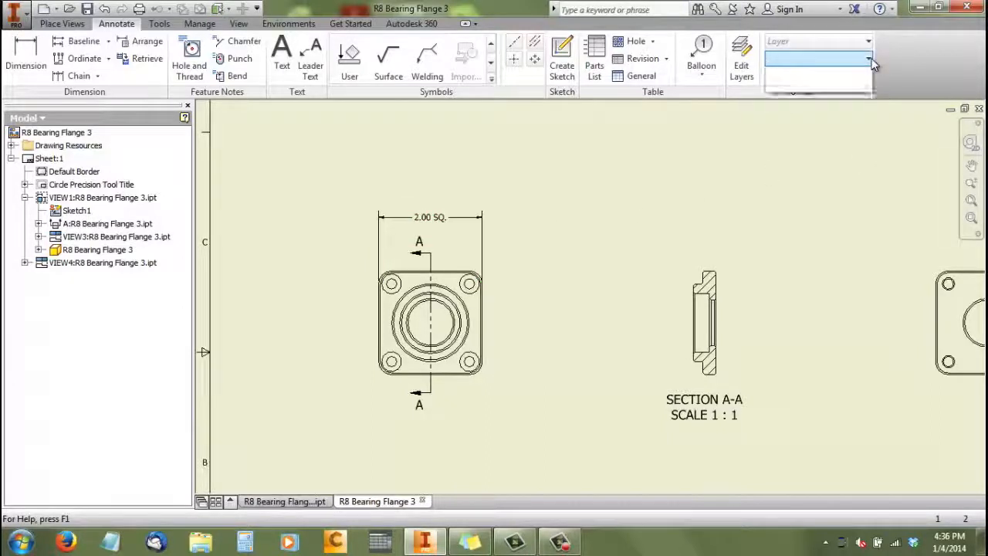
pyautogui.click(455, 224)
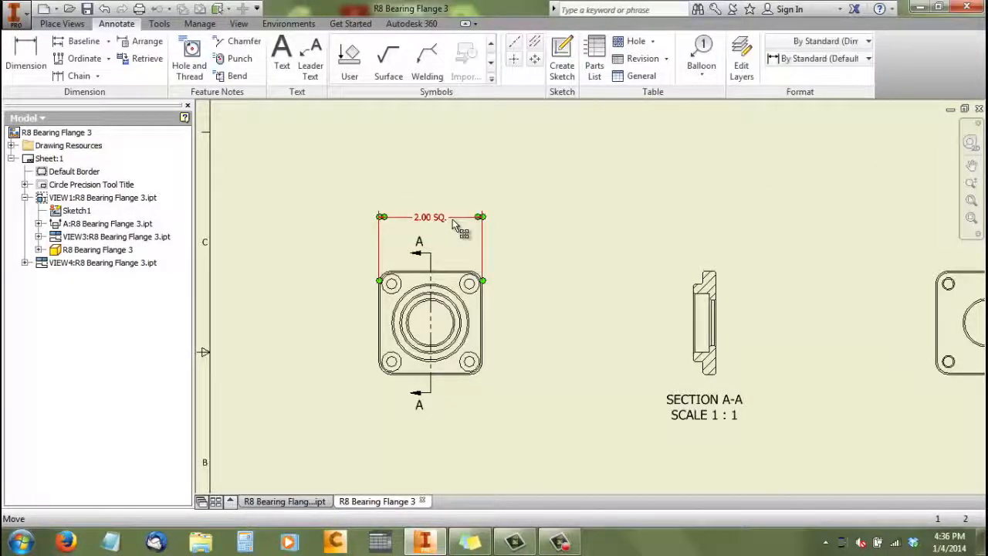
pyautogui.click(869, 59)
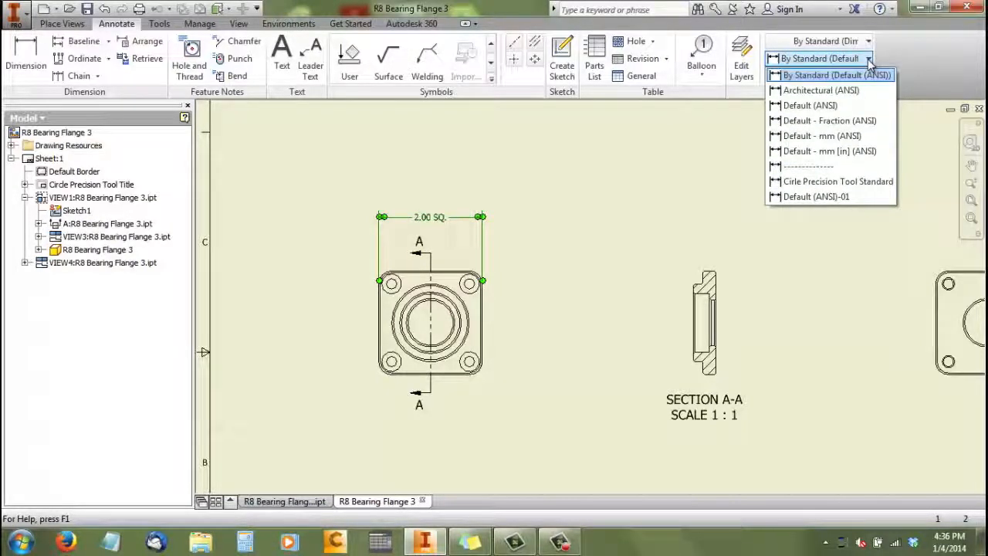
pyautogui.click(861, 184)
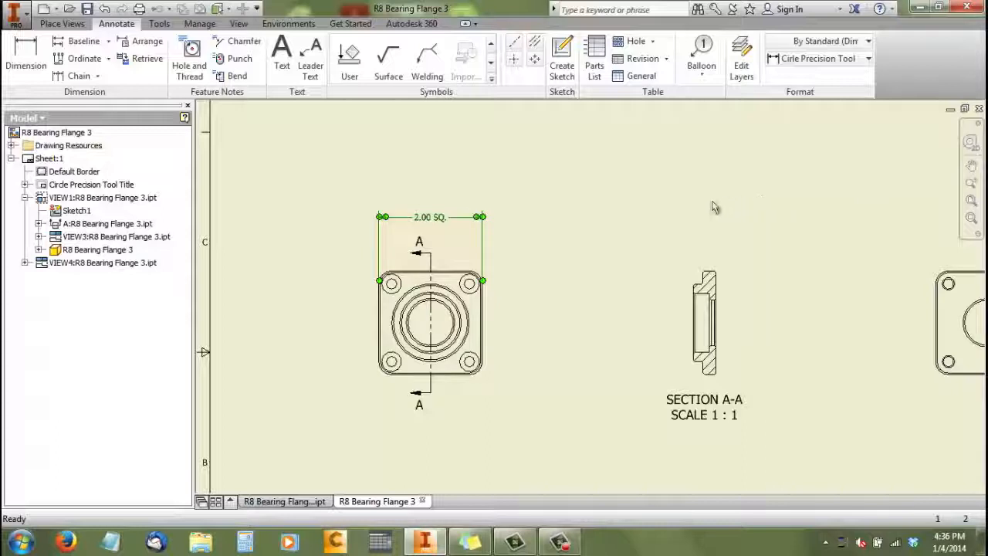
# Adjust the lower end of the A-A section line slightly below the base view
pyautogui.click(589, 226)
pyautogui.scroll(2, 419, 256)
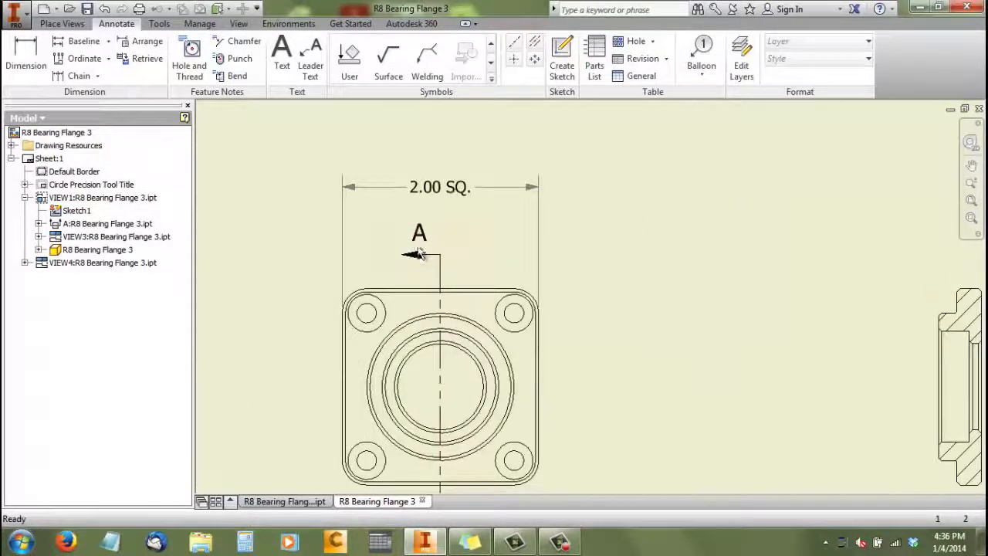
pyautogui.scroll(-2, 397, 227)
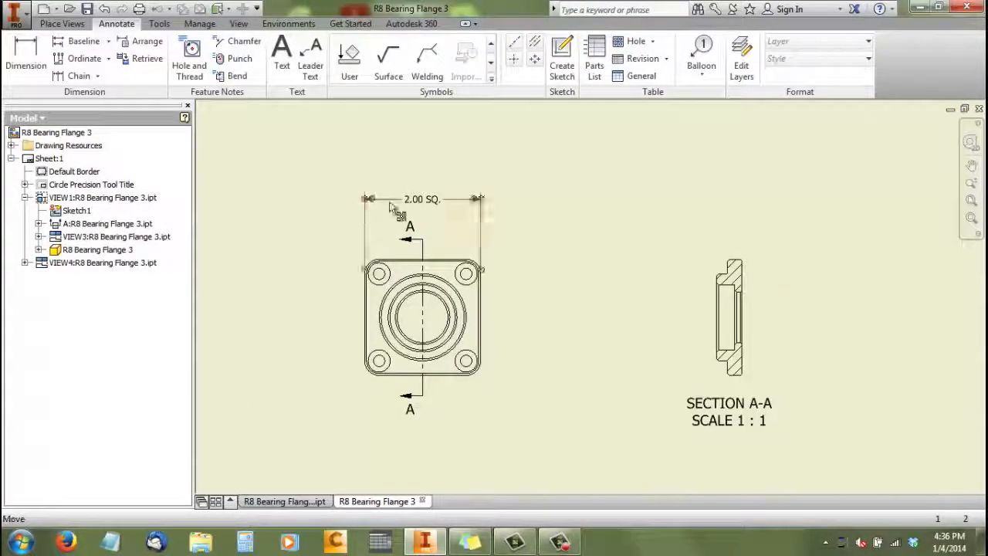
pyautogui.scroll(2, 429, 212)
pyautogui.scroll(-3, 428, 210)
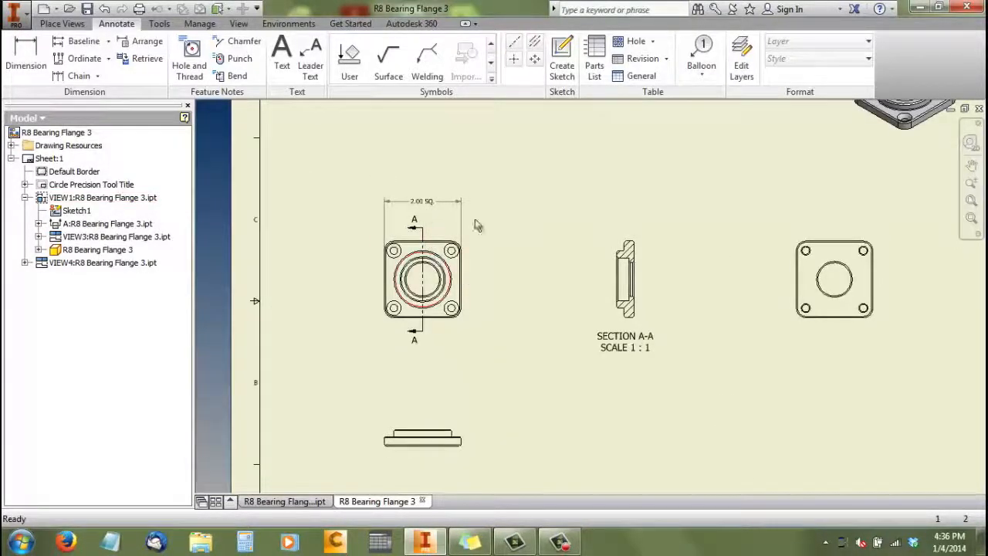
pyautogui.moveTo(425, 337); pyautogui.dragTo(423, 333)
pyautogui.scroll(3, 423, 334)
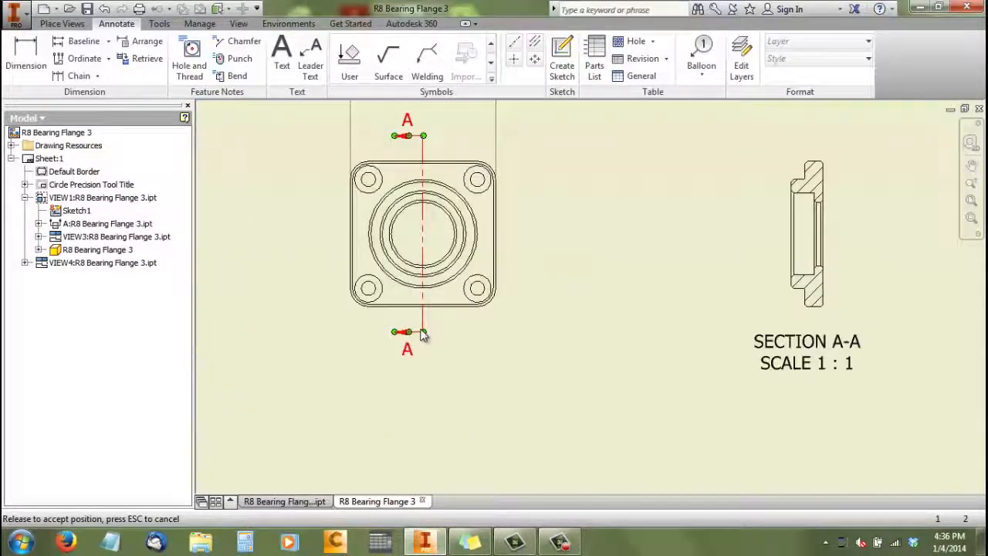
pyautogui.scroll(-2, 423, 334)
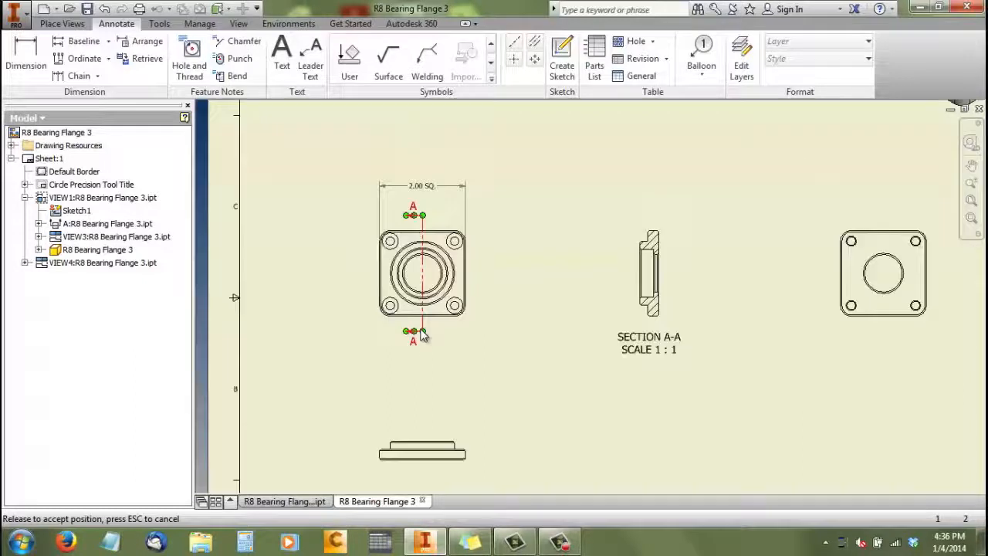
# Add center marks to the four corner holes and the central bore in the base view
pyautogui.click(516, 60)
pyautogui.click(455, 243)
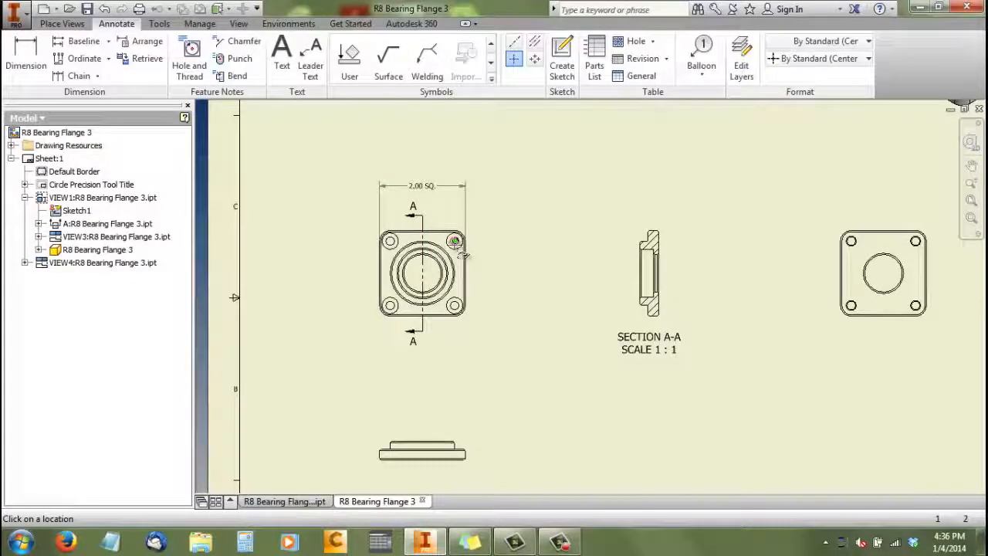
pyautogui.click(390, 242)
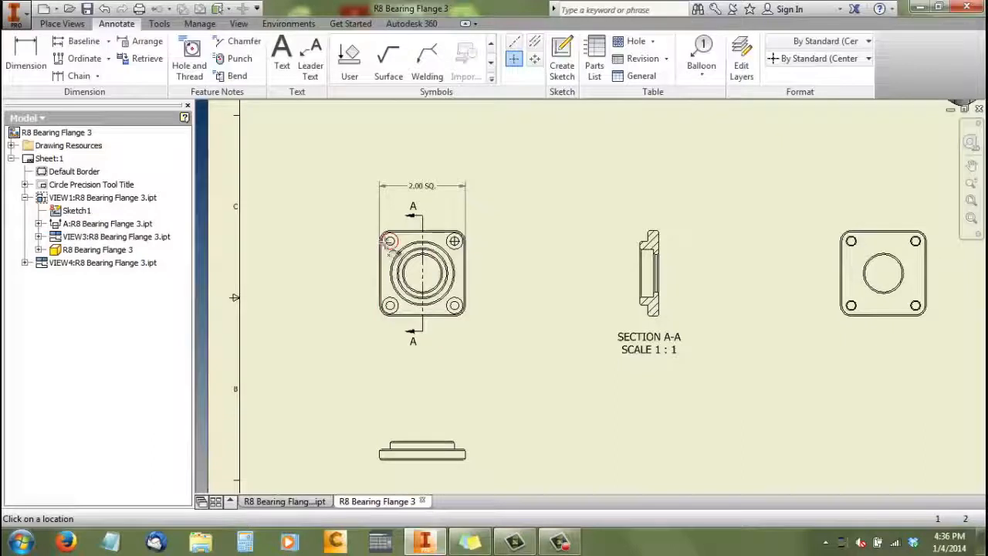
pyautogui.click(390, 305)
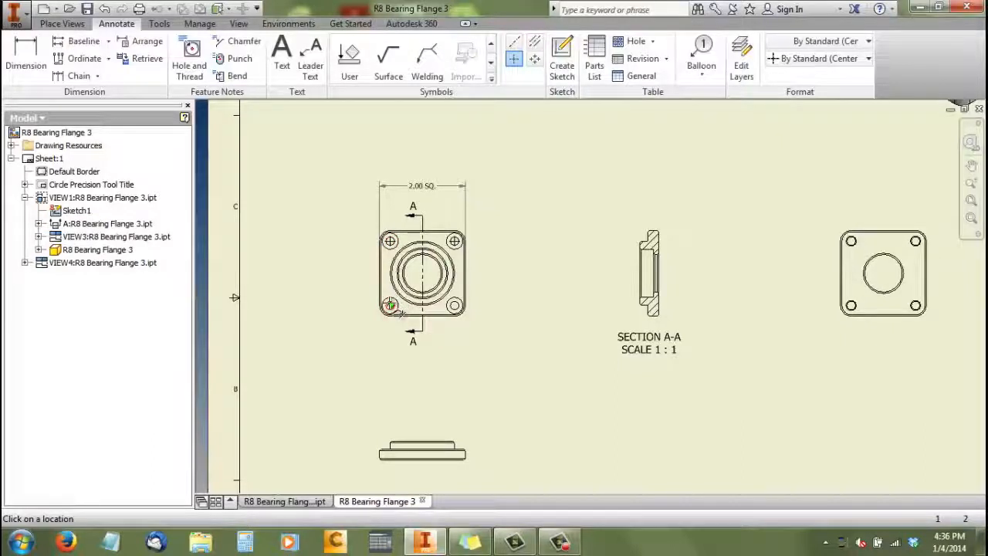
pyautogui.click(442, 275)
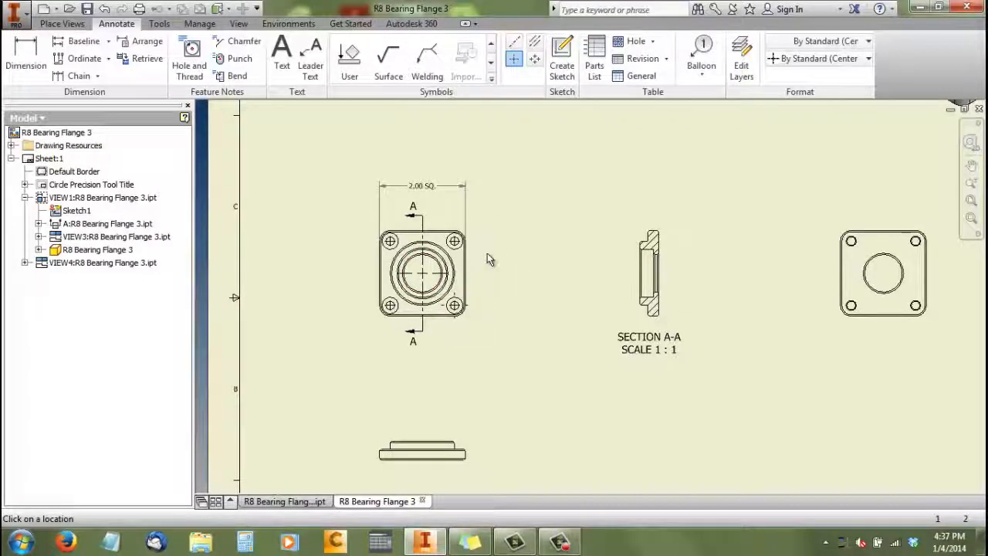
# Dimension the horizontal spacing between the two upper corner holes in the base view, placing the dimension just below the overall width dimension
pyautogui.press('d')
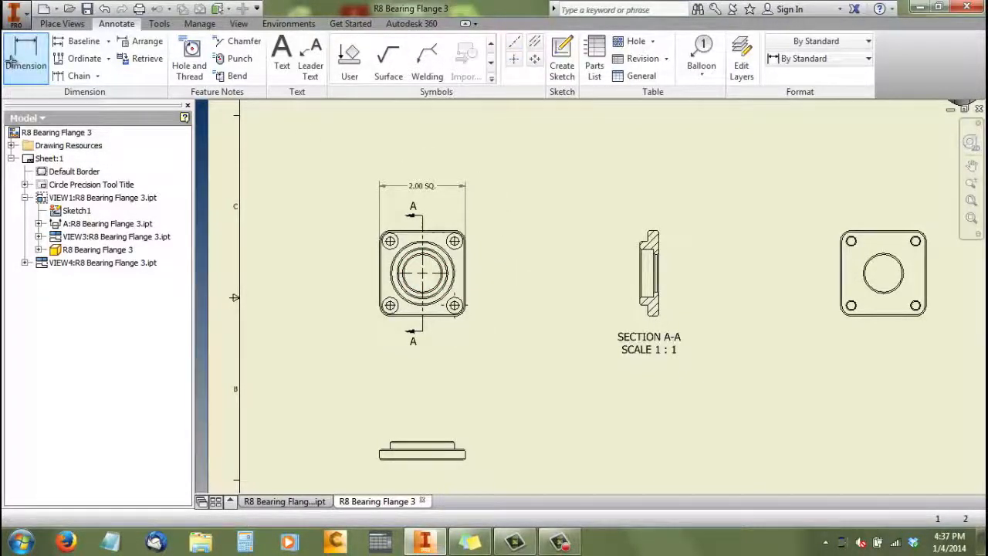
pyautogui.scroll(5, 381, 238)
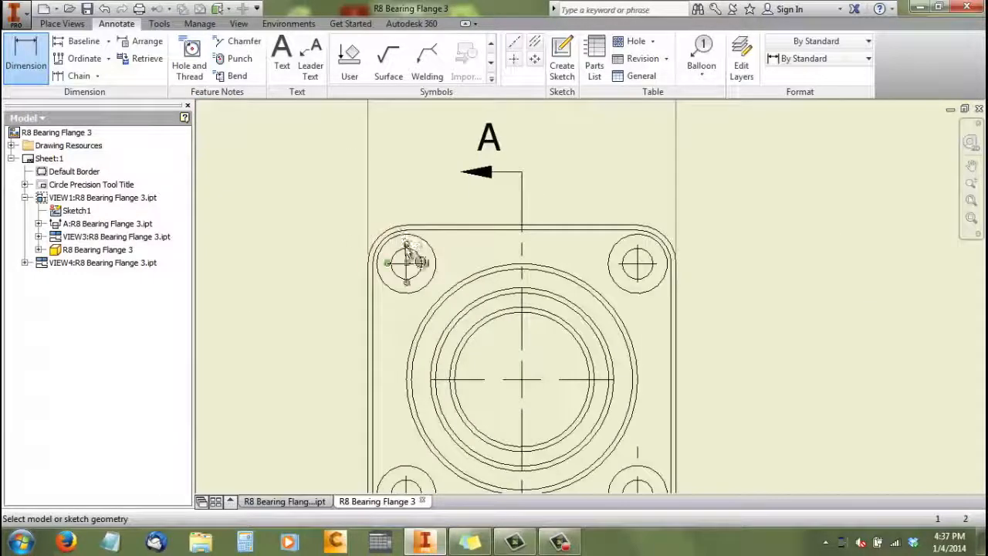
pyautogui.click(405, 245)
pyautogui.click(638, 245)
pyautogui.scroll(-5, 622, 178)
pyautogui.click(621, 154)
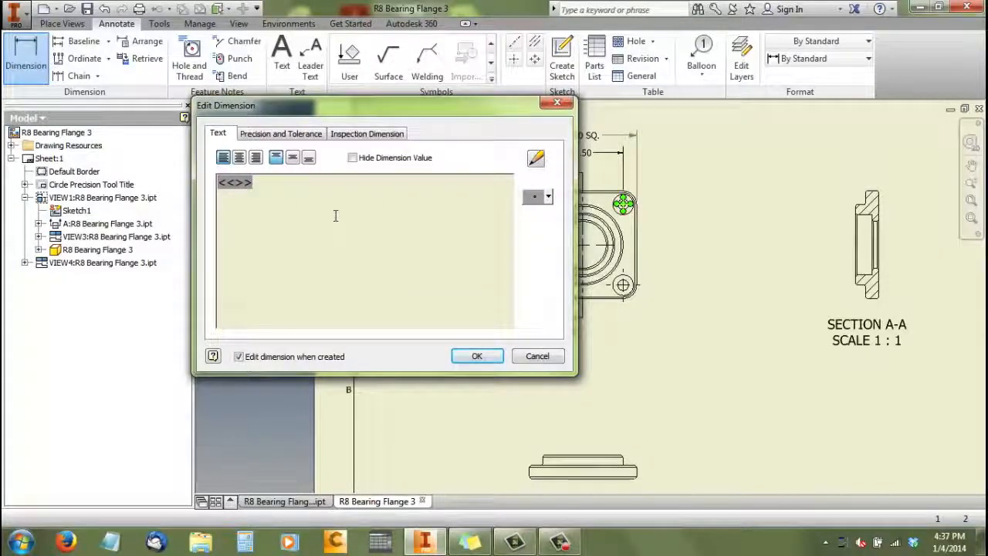
# Append "SQ." after the value in the hole-spacing dimension's text
pyautogui.write('□')
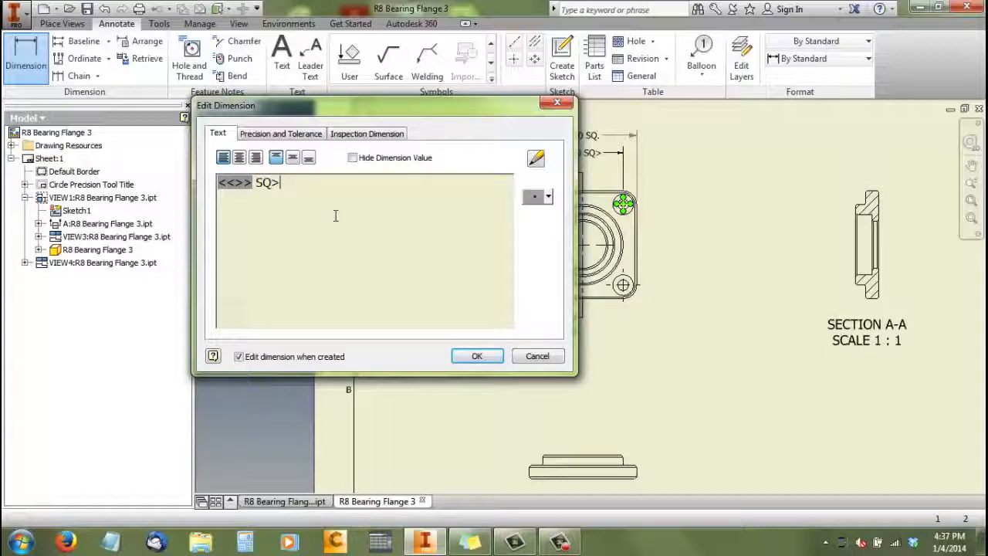
pyautogui.write('SQ.')
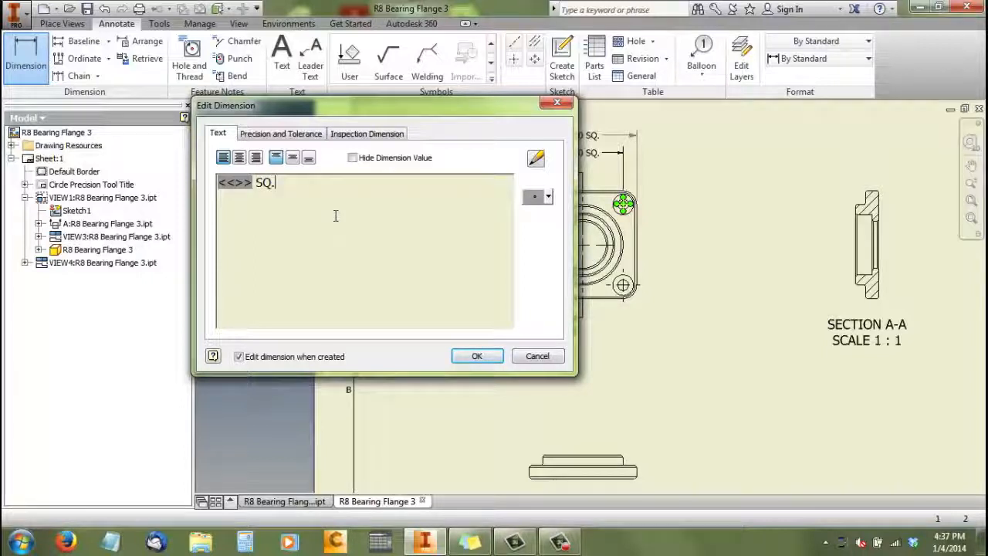
pyautogui.click(488, 357)
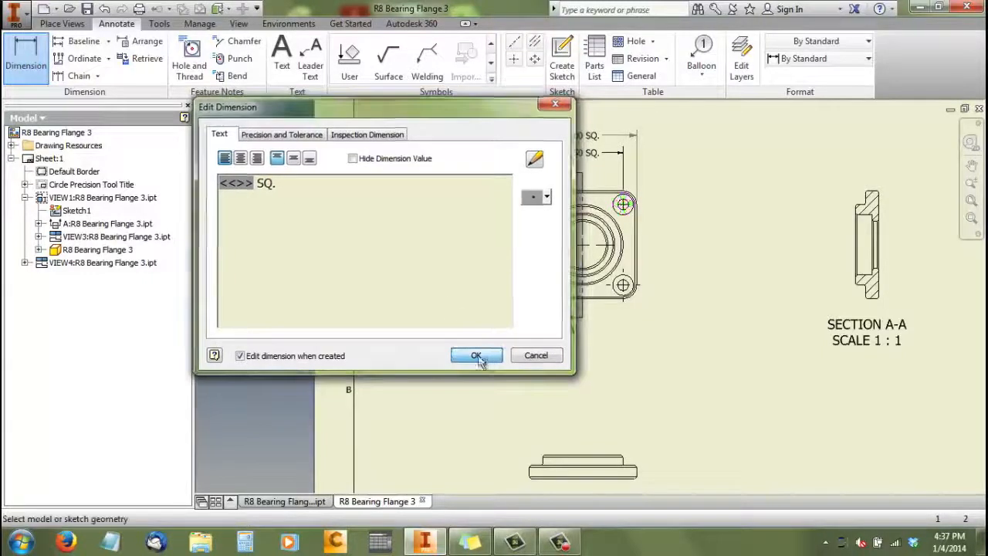
# Examine the base view's width and hole-spacing dimensions against the overall sheet layout
pyautogui.scroll(-3, 419, 286)
pyautogui.scroll(-2, 564, 264)
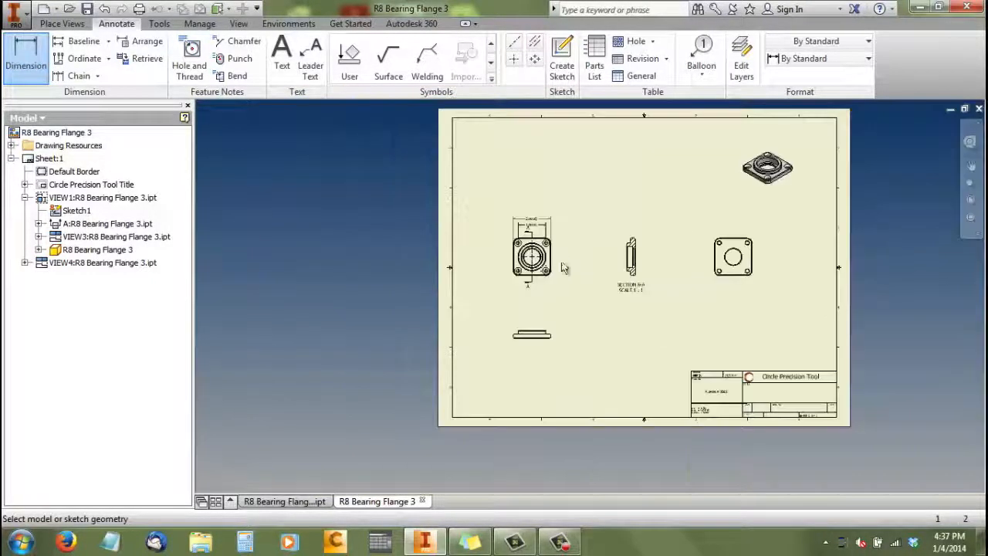
pyautogui.scroll(3, 556, 264)
pyautogui.scroll(3, 478, 223)
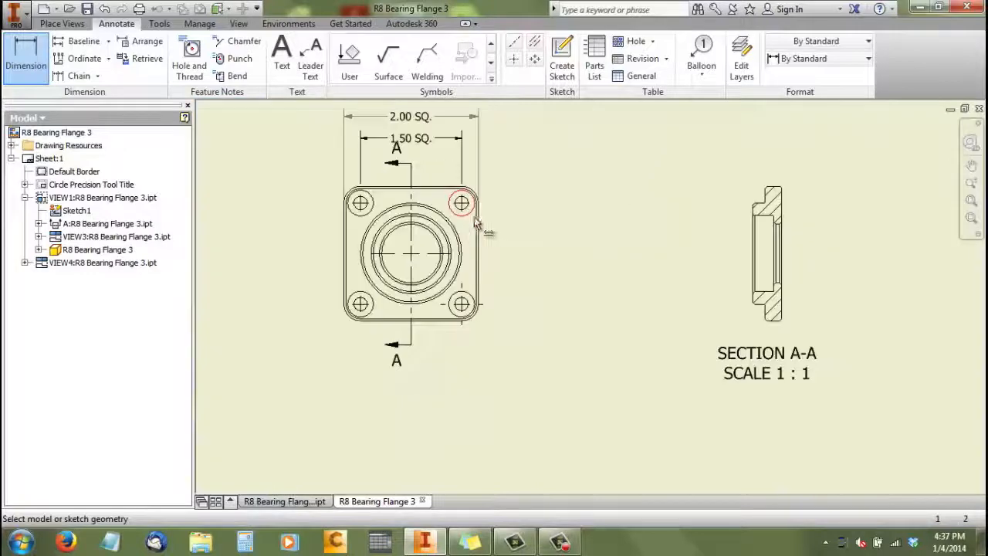
pyautogui.scroll(-2, 471, 224)
pyautogui.scroll(-1, 510, 186)
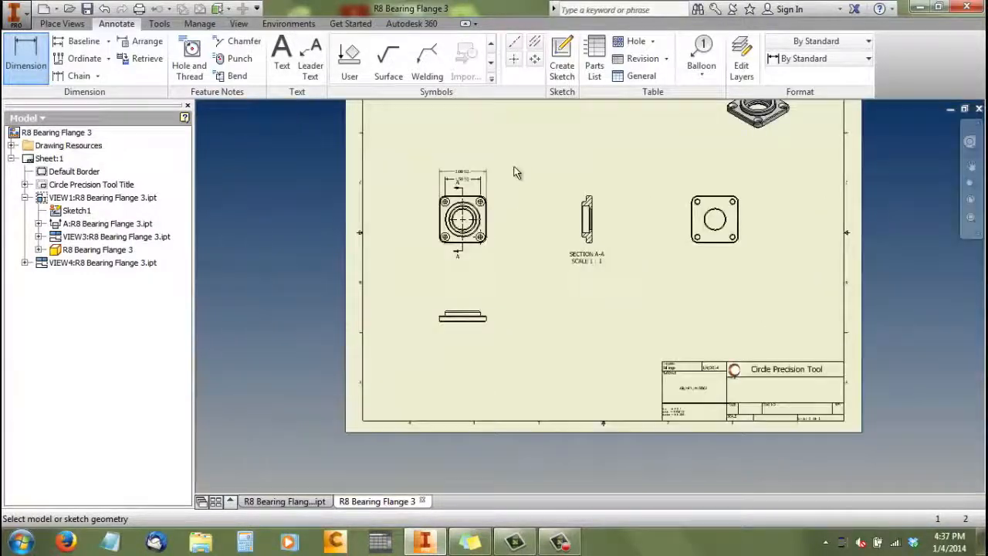
pyautogui.scroll(2, 515, 155)
pyautogui.scroll(-2, 511, 154)
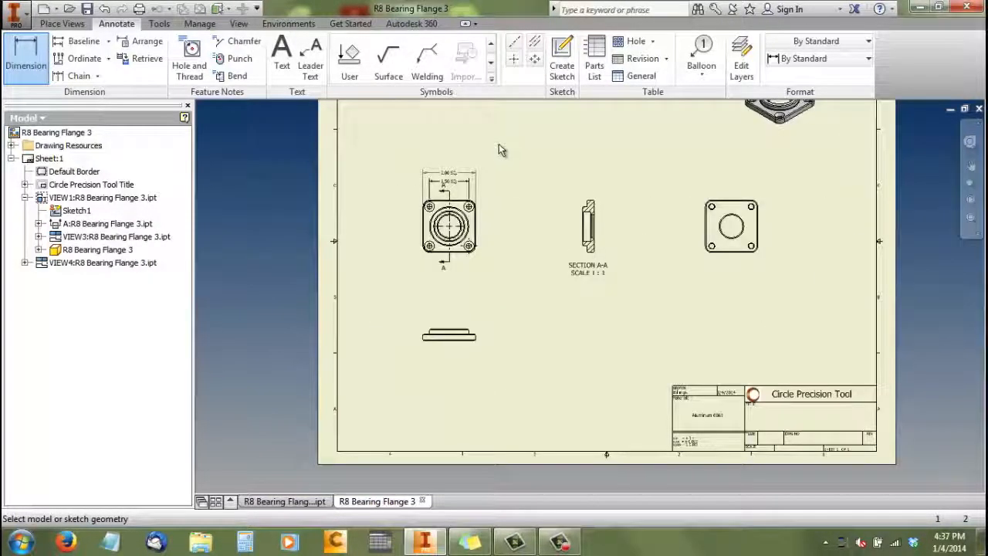
# Add a hole note to the base view's upper-right countersunk hole, placing it above and to the right of the flange
pyautogui.scroll(2, 545, 135)
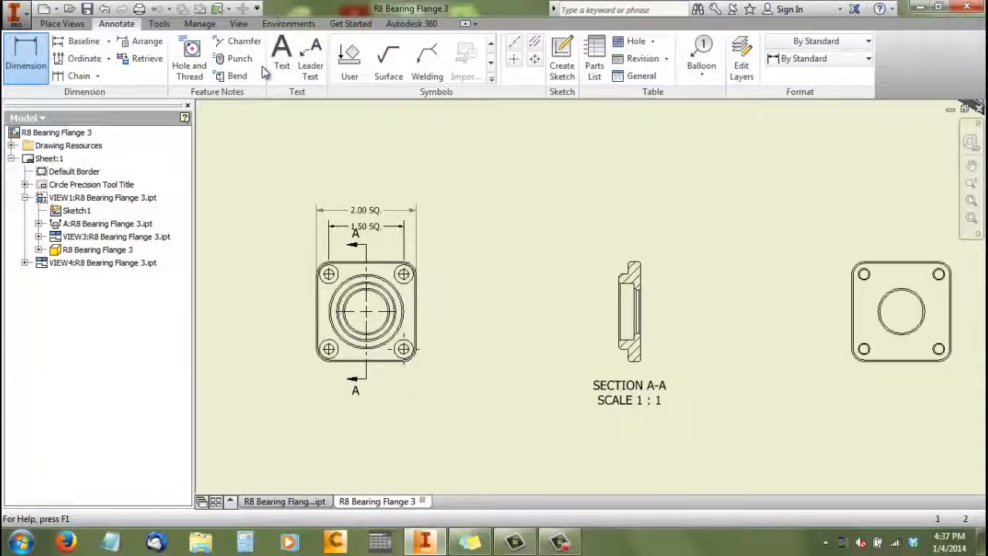
pyautogui.click(193, 69)
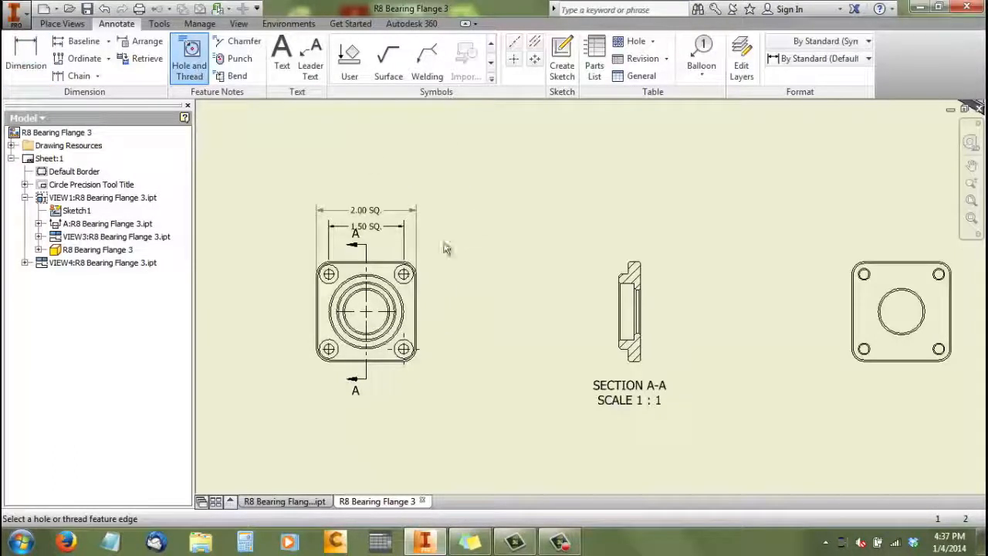
pyautogui.scroll(3, 417, 266)
pyautogui.click(404, 277)
pyautogui.scroll(-4, 440, 254)
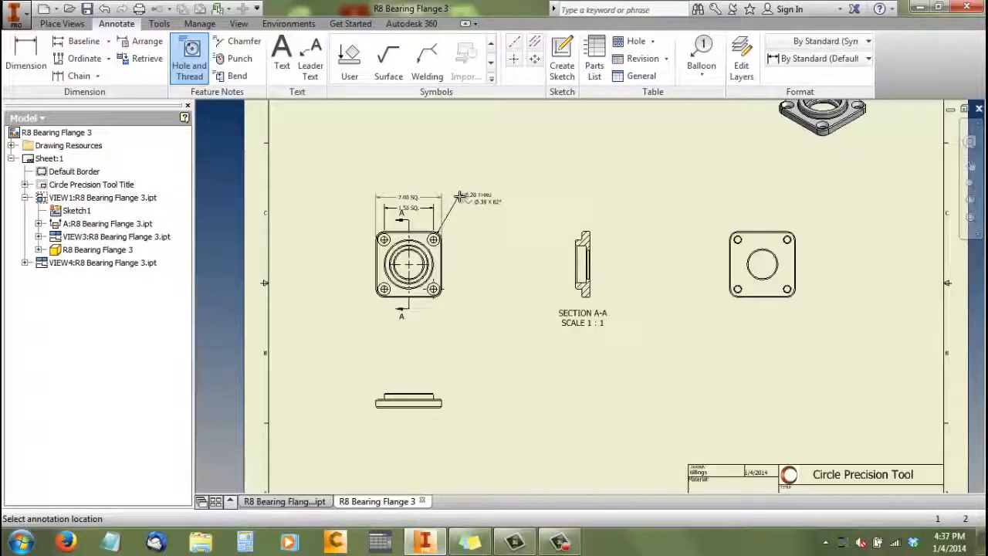
pyautogui.click(464, 194)
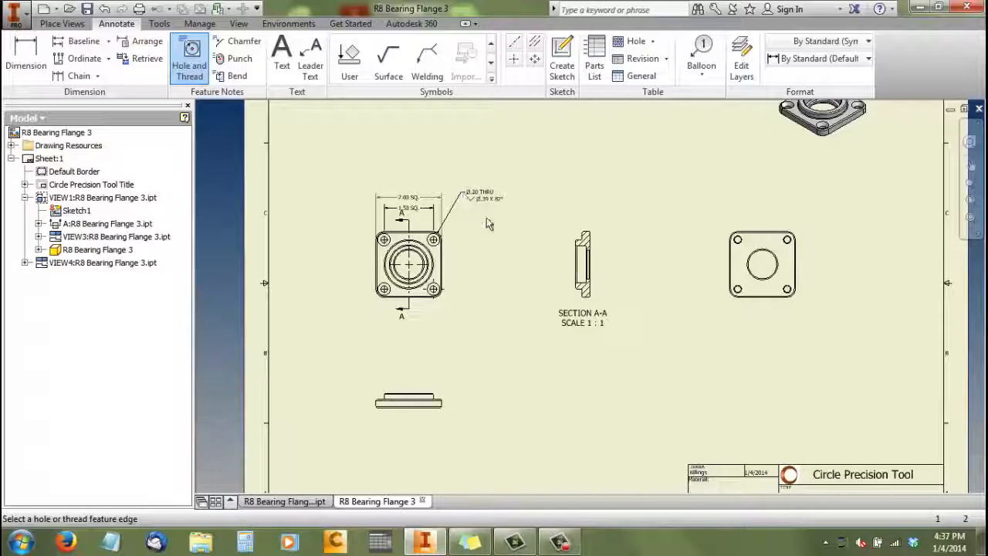
pyautogui.rightClick(503, 170)
pyautogui.click(543, 167)
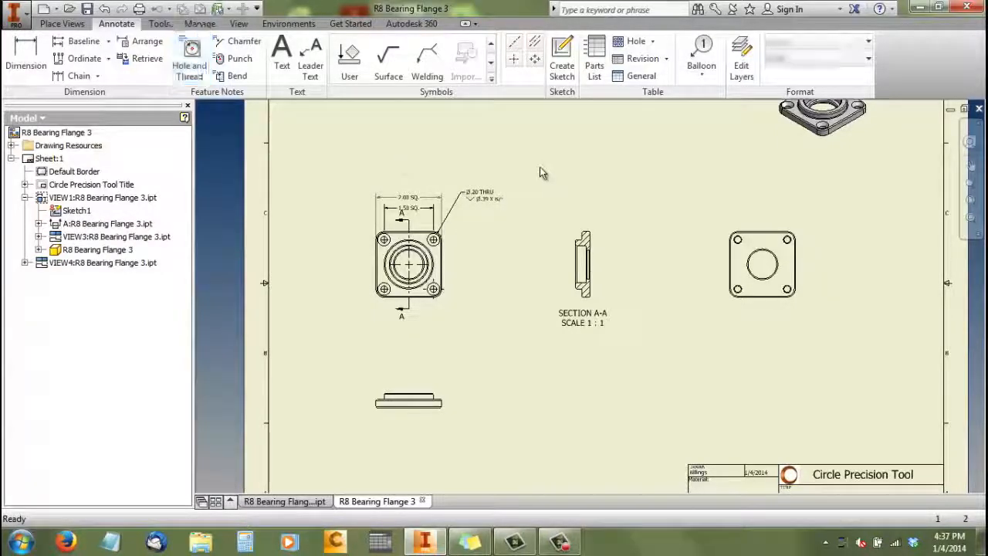
# Edit the hole note's quantity note to read "(<QTY>) Places", keeping the quantity as the number of holes in the pattern or feature
pyautogui.rightClick(492, 197)
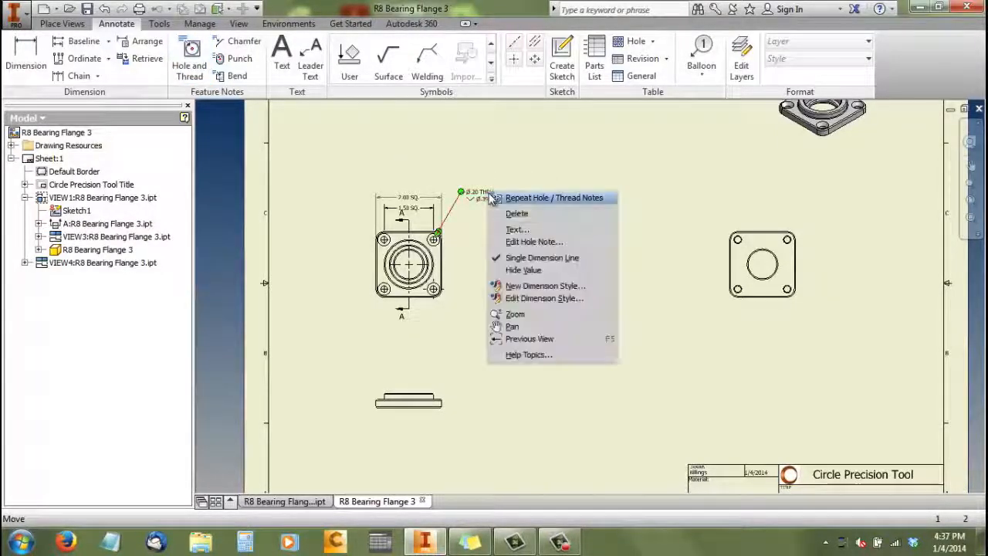
pyautogui.click(519, 242)
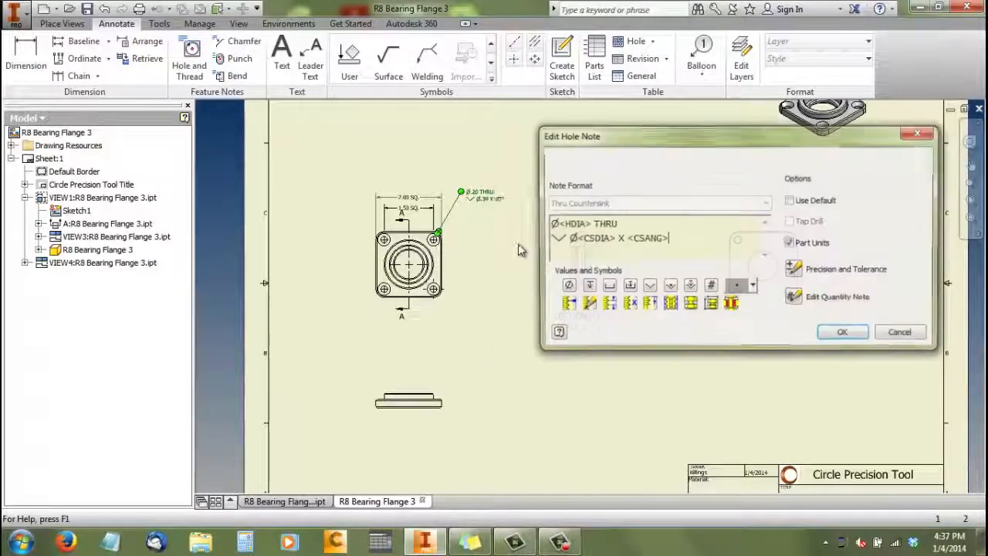
pyautogui.click(796, 300)
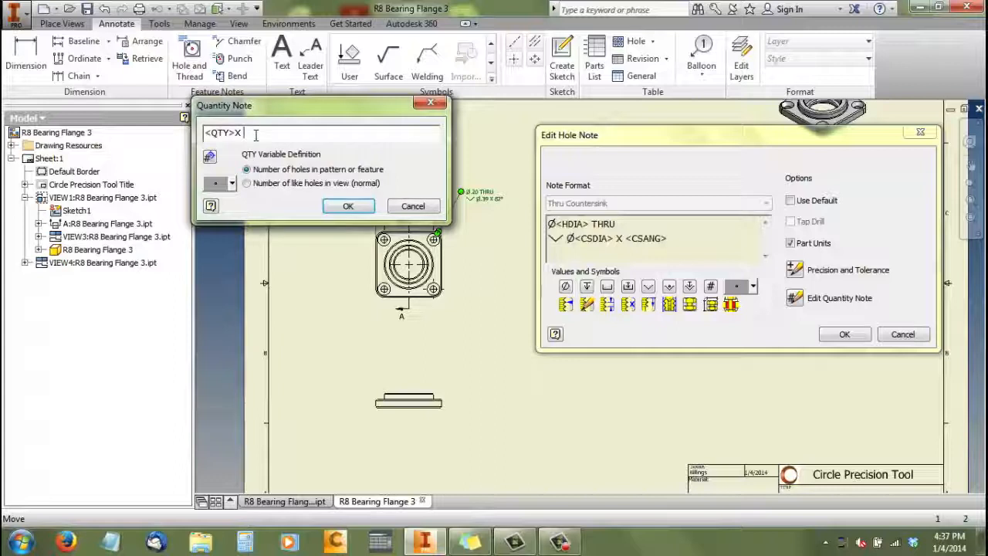
pyautogui.press('BackSpace')
pyautogui.press('BackSpace')
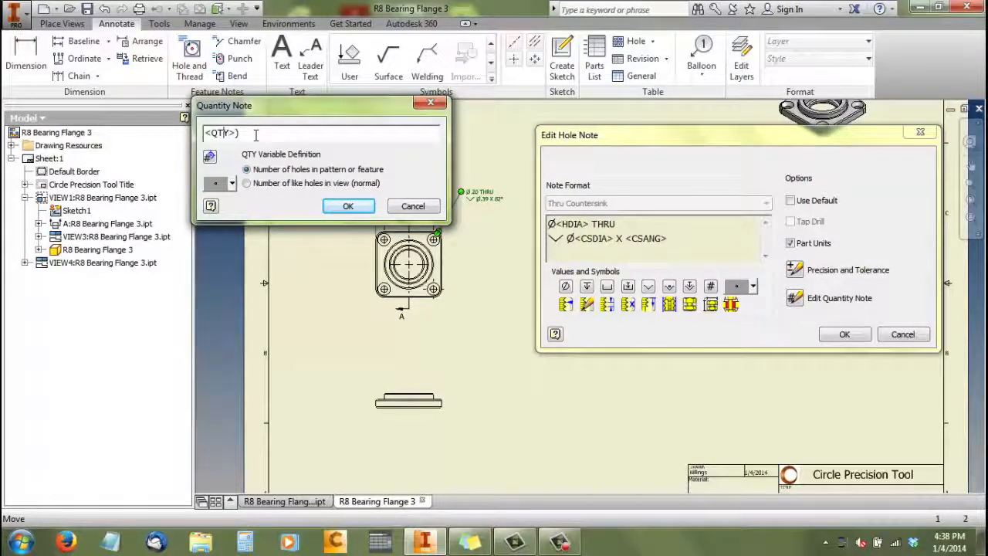
pyautogui.write(')')
pyautogui.press('Home')
pyautogui.write('(')
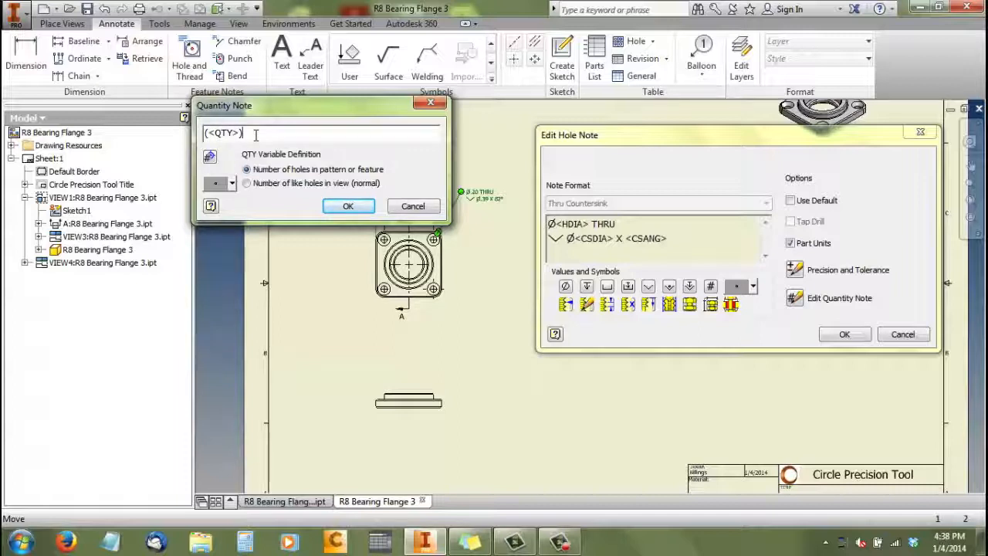
pyautogui.write(' Places')
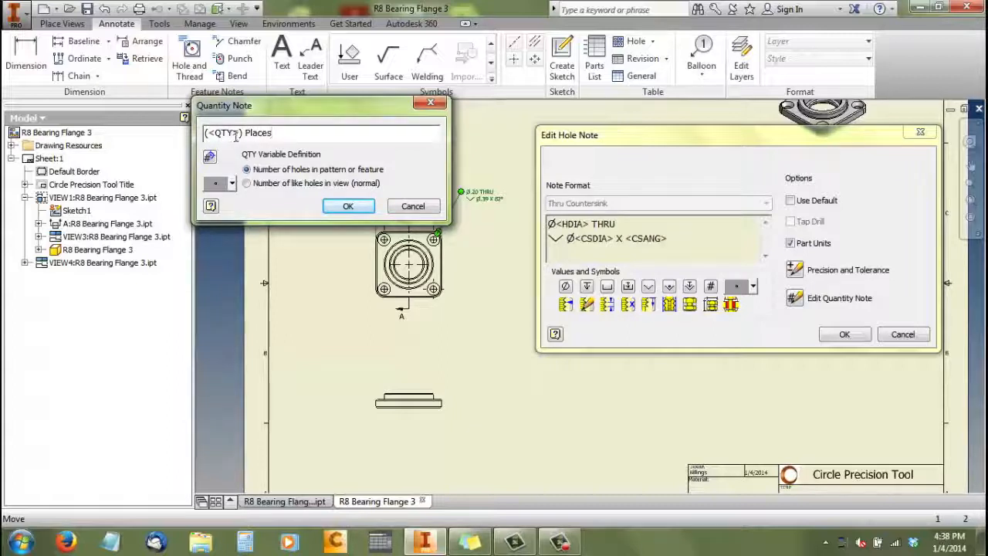
pyautogui.click(346, 207)
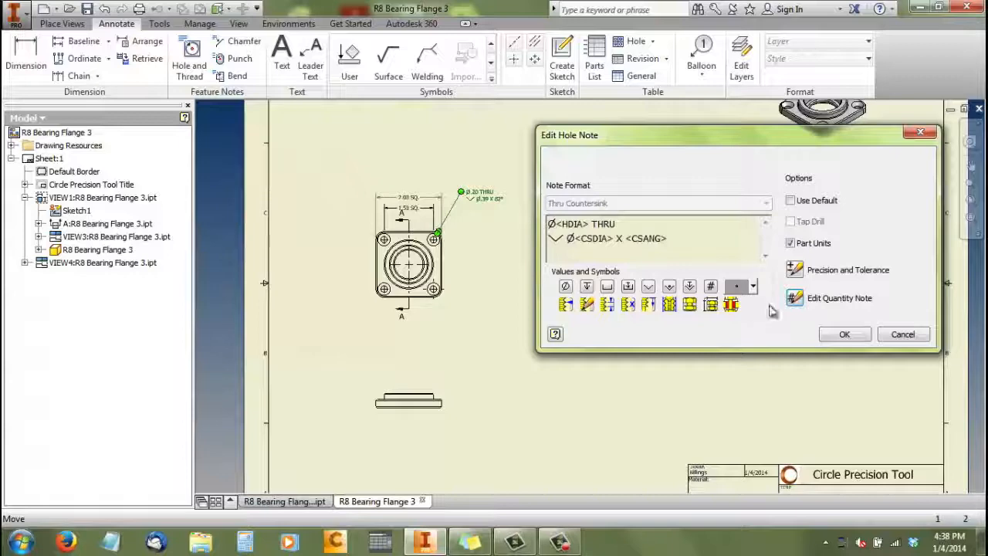
pyautogui.click(853, 337)
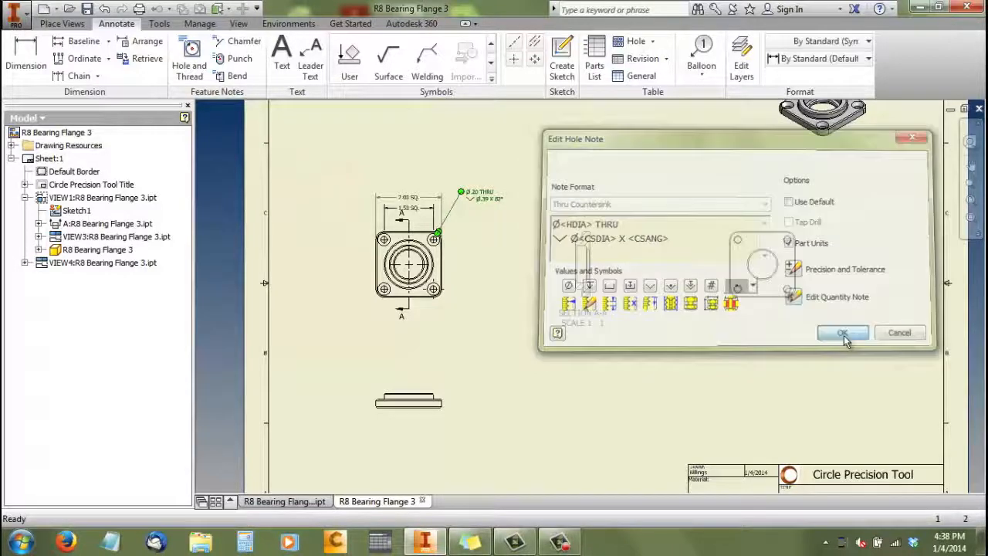
# Add the quantity note on a new line below the countersink line of the base view's hole note
pyautogui.rightClick(488, 203)
pyautogui.click(512, 246)
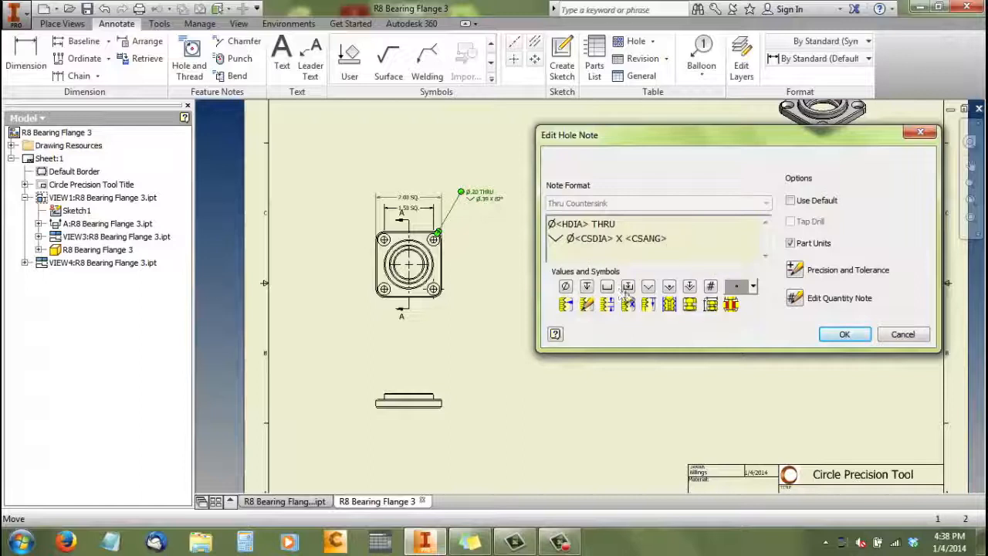
pyautogui.click(795, 300)
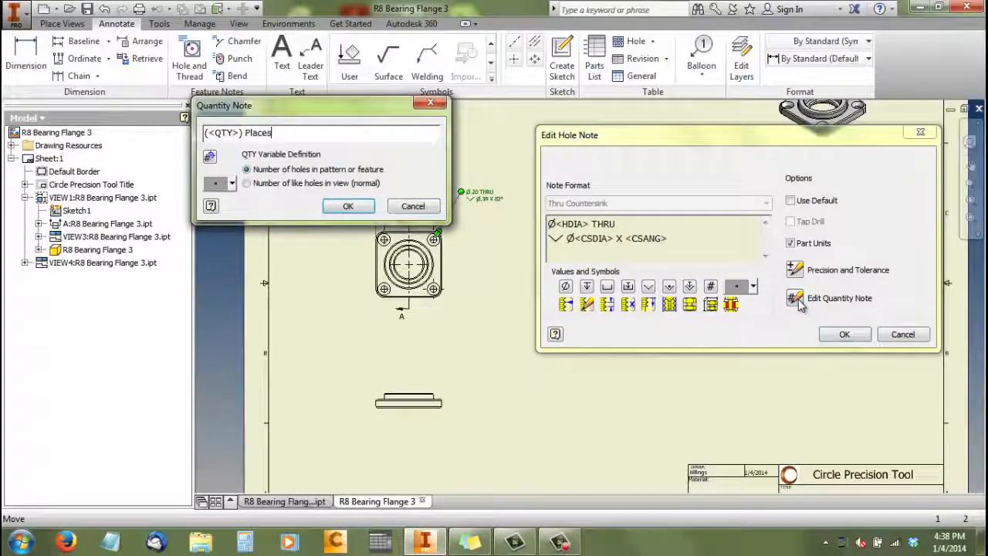
pyautogui.click(347, 204)
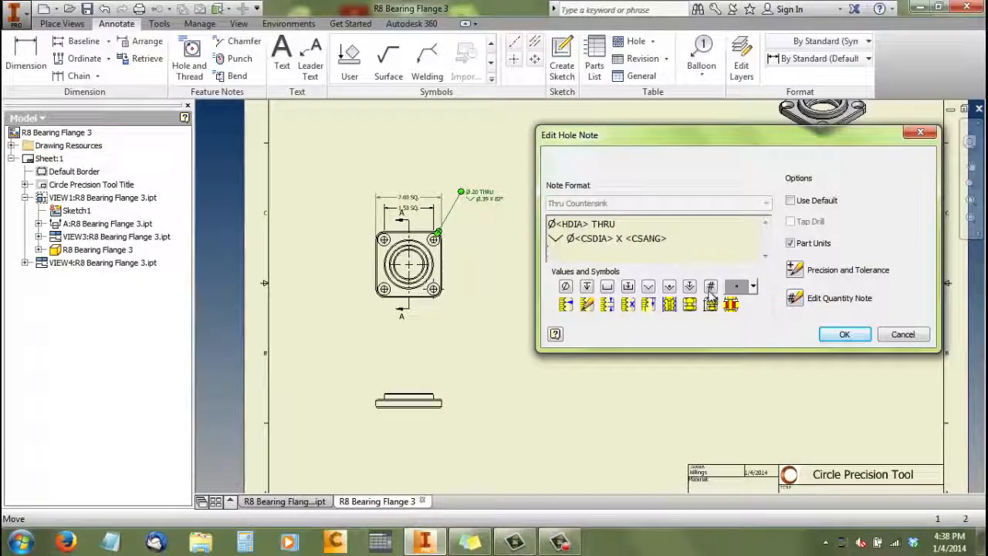
pyautogui.click(834, 334)
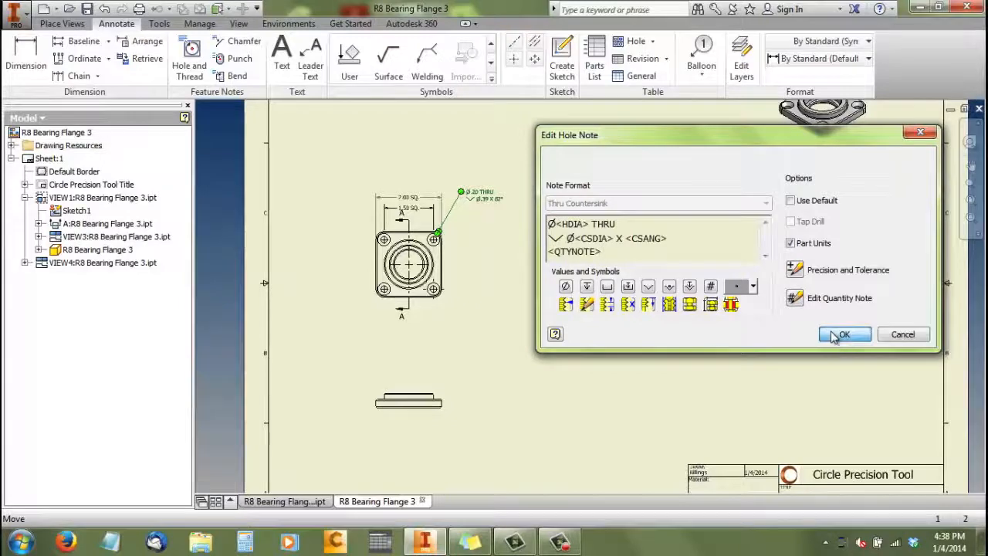
pyautogui.scroll(3, 473, 196)
pyautogui.scroll(3, 471, 193)
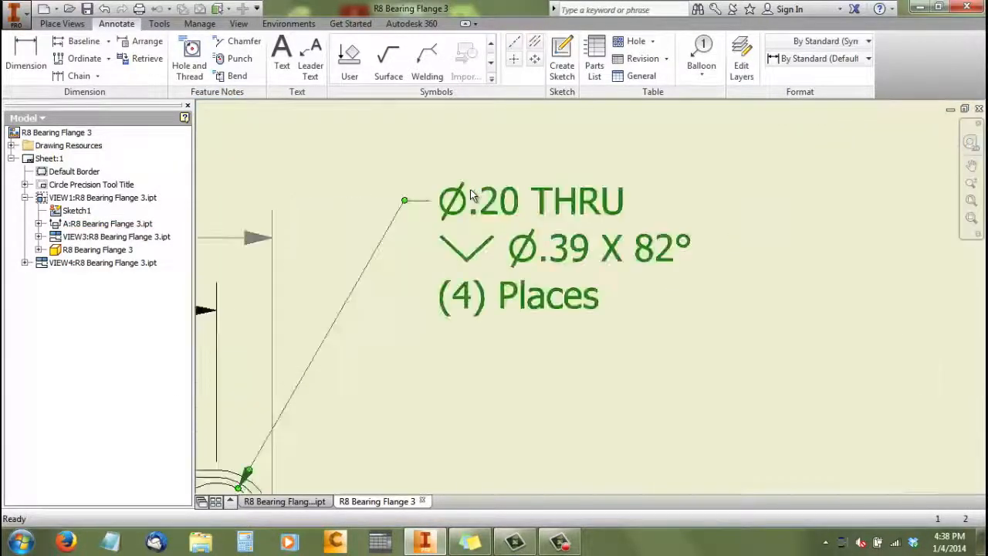
pyautogui.scroll(-3, 472, 185)
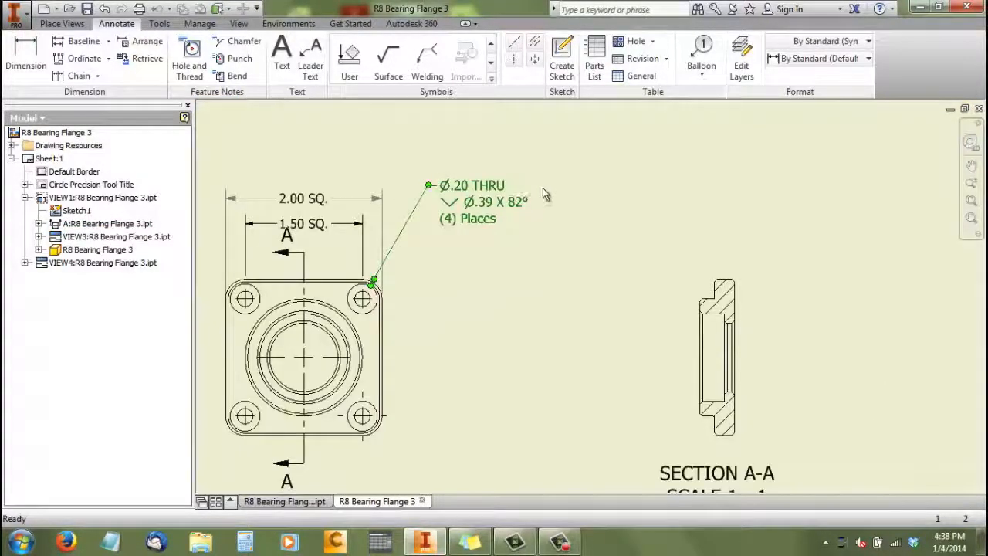
pyautogui.scroll(-3, 545, 193)
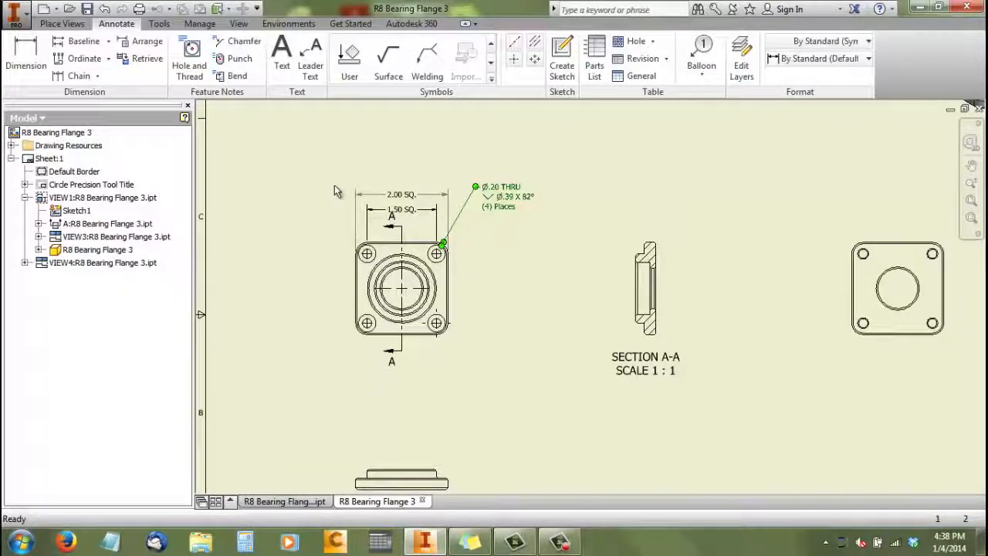
pyautogui.scroll(2, 478, 188)
pyautogui.click(484, 187)
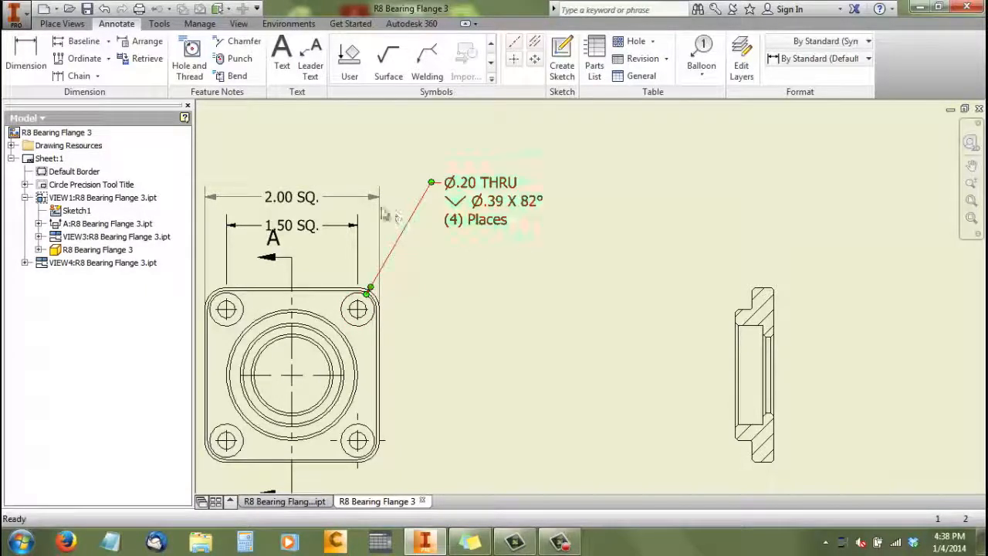
# Dimension the boss's outer diameter in Section A-A, placing the dimension to the left of the view
pyautogui.scroll(-3, 386, 212)
pyautogui.scroll(3, 680, 326)
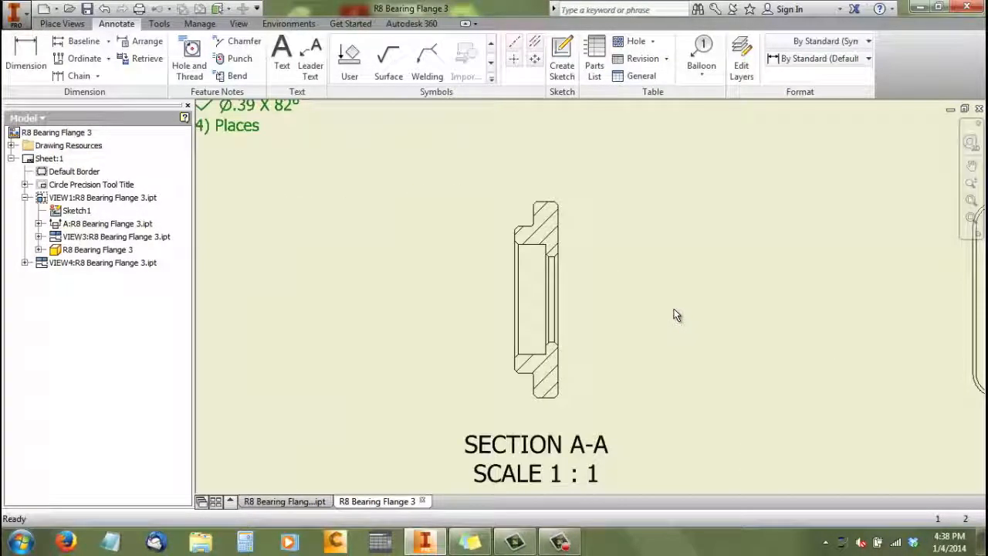
pyautogui.scroll(-2, 477, 207)
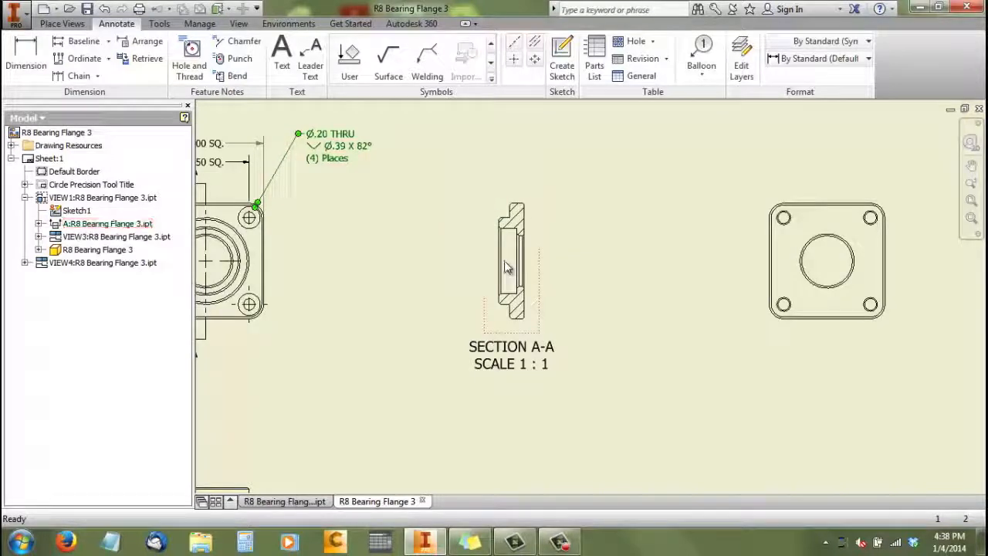
pyautogui.click(26, 55)
pyautogui.scroll(3, 485, 229)
pyautogui.scroll(2, 485, 229)
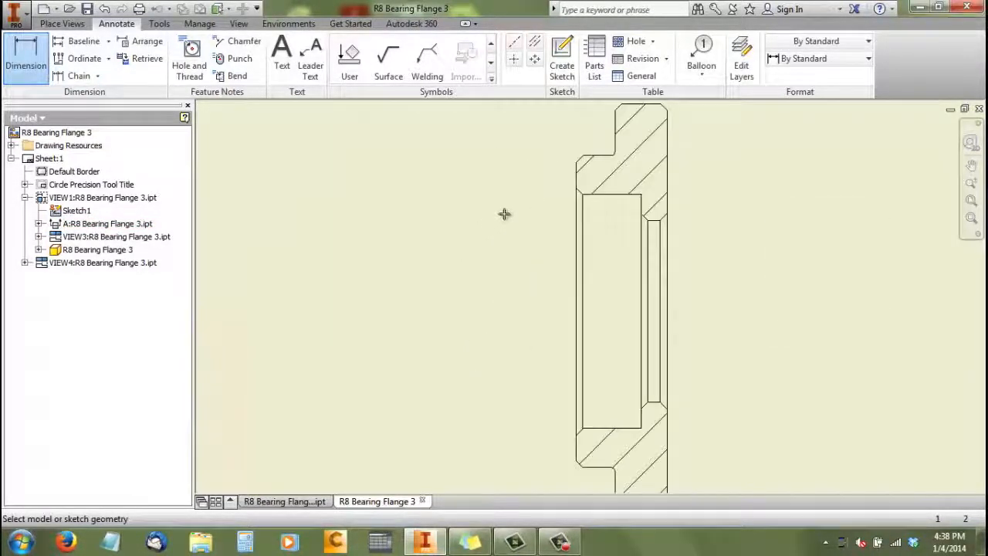
pyautogui.click(585, 157)
pyautogui.scroll(-3, 518, 213)
pyautogui.scroll(3, 533, 225)
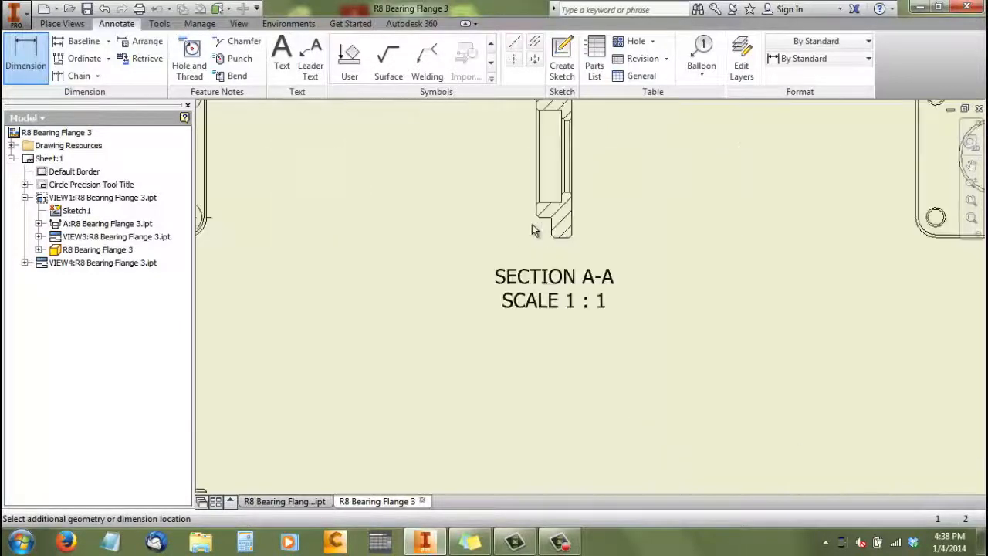
pyautogui.click(541, 219)
pyautogui.scroll(-5, 501, 231)
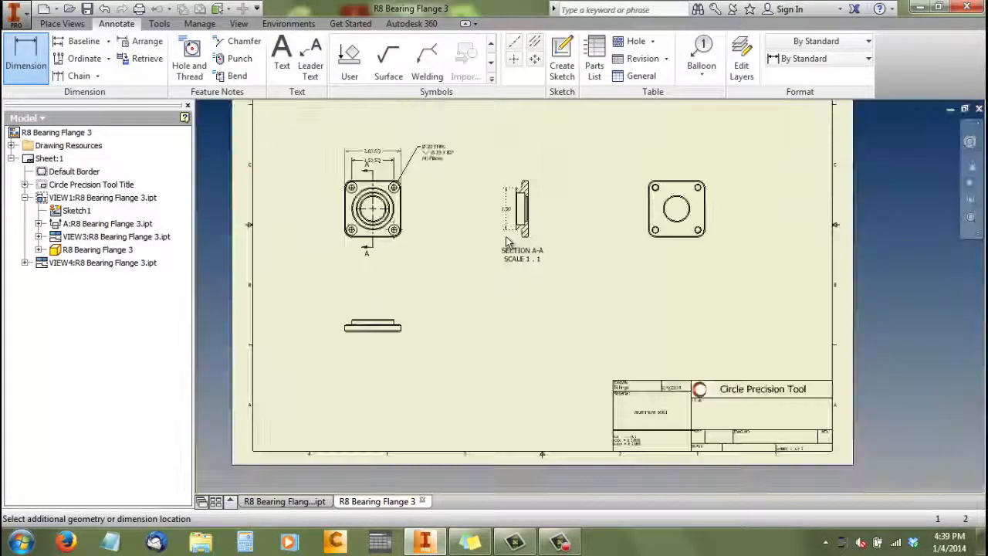
pyautogui.click(473, 216)
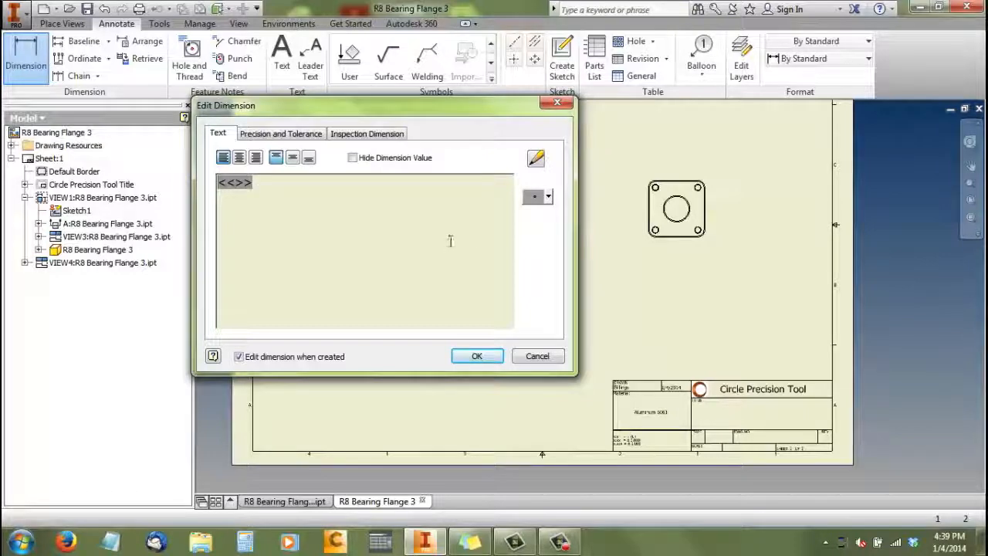
# Insert a diameter symbol before the value in the boss's outer dimension text
pyautogui.click(536, 196)
pyautogui.click(522, 223)
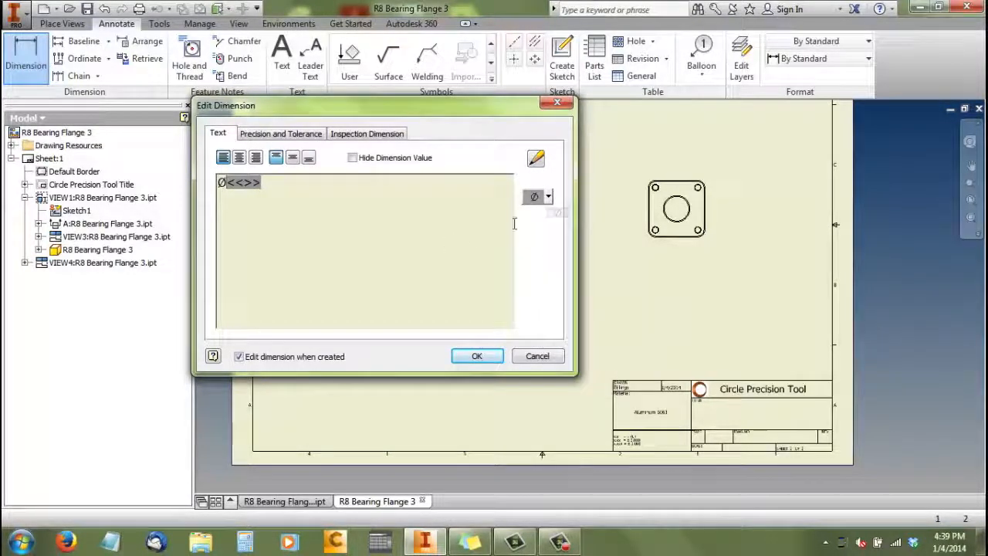
pyautogui.click(469, 356)
# Dimension the large bearing bore's diameter in Section A-A, placing it between the boss dimension and the view
pyautogui.scroll(3, 576, 278)
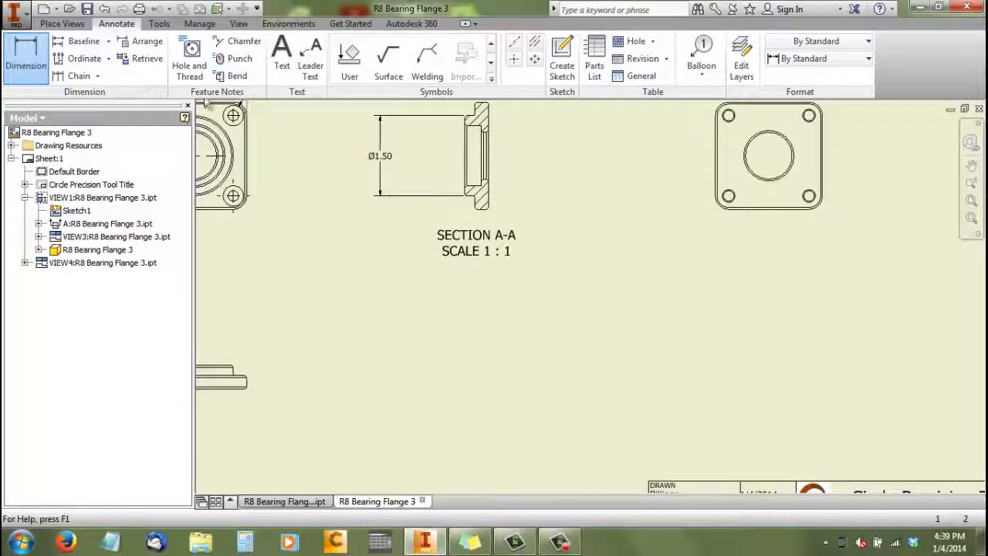
pyautogui.scroll(2, 444, 124)
pyautogui.click(487, 127)
pyautogui.click(486, 242)
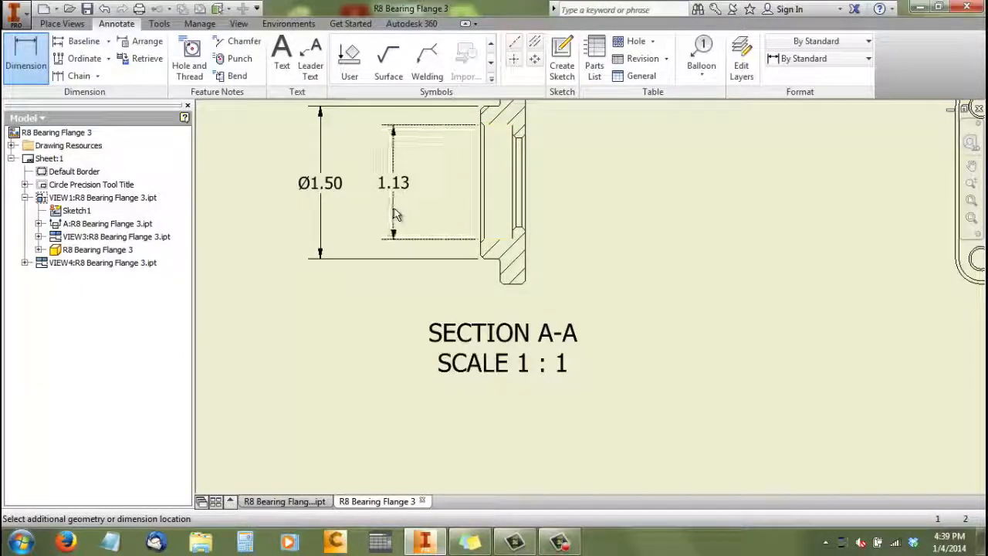
pyautogui.click(392, 210)
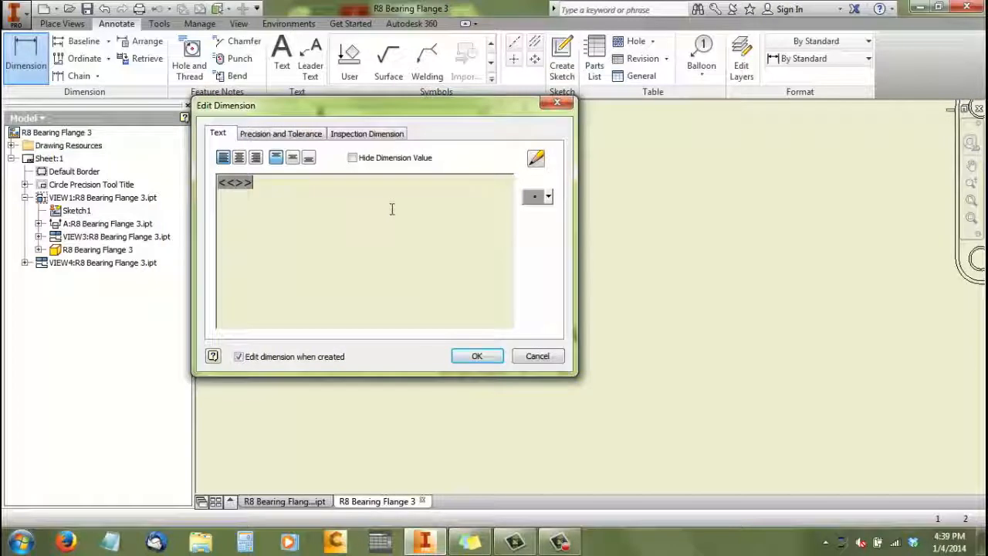
# Set the bore dimension's primary unit and primary tolerance precision to three decimal places (3.123)
pyautogui.click(313, 135)
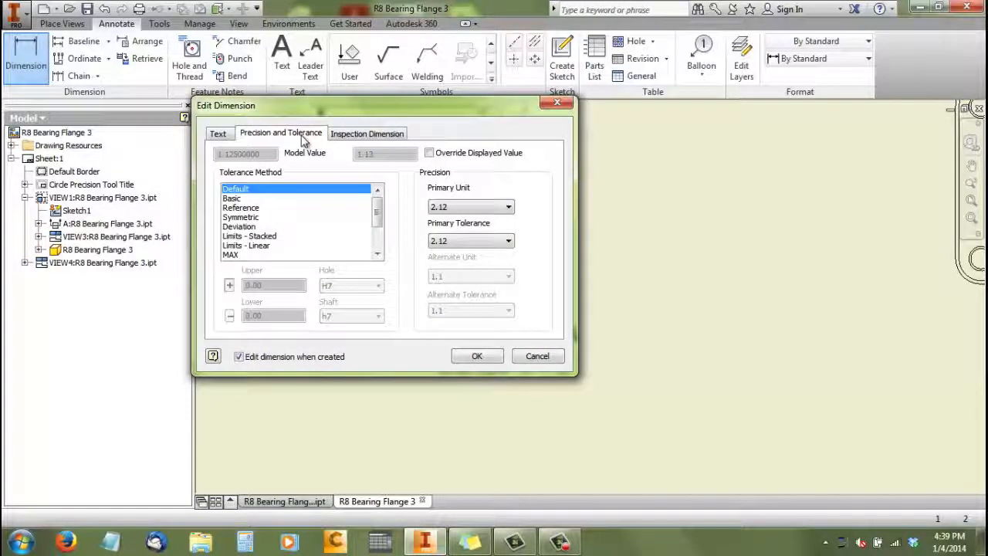
pyautogui.click(509, 207)
pyautogui.click(461, 249)
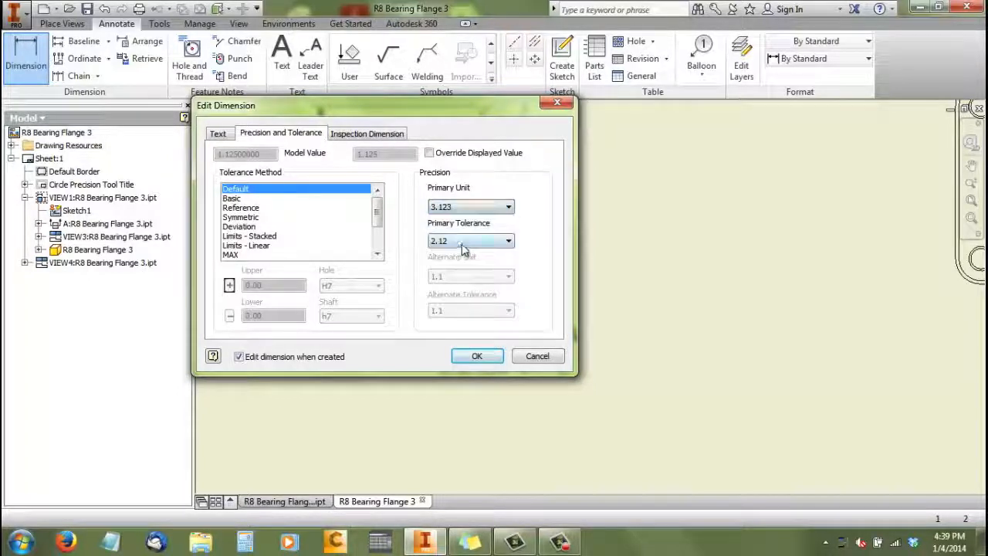
pyautogui.click(509, 241)
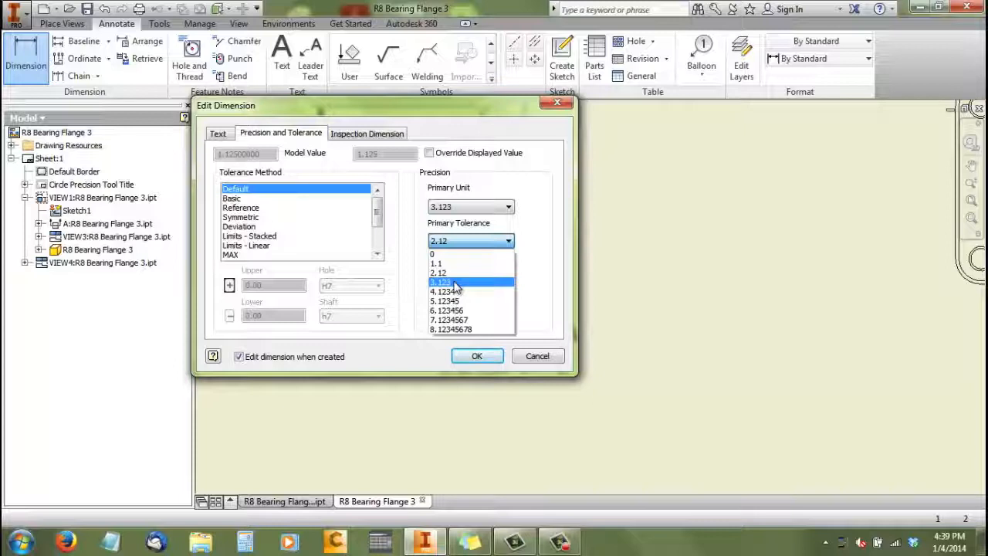
pyautogui.click(456, 282)
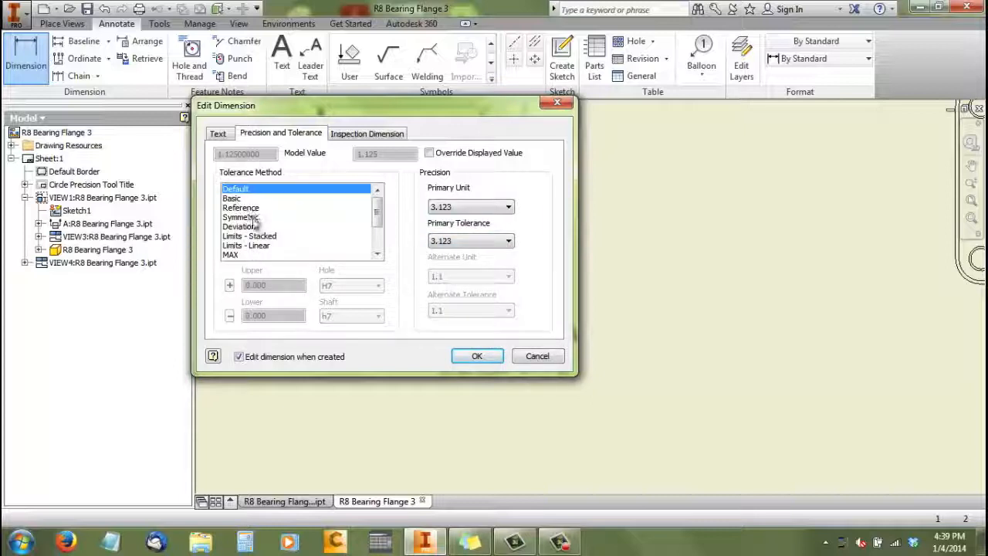
# Give the bore dimension a Deviation tolerance with an upper value of 0.001
pyautogui.click(239, 227)
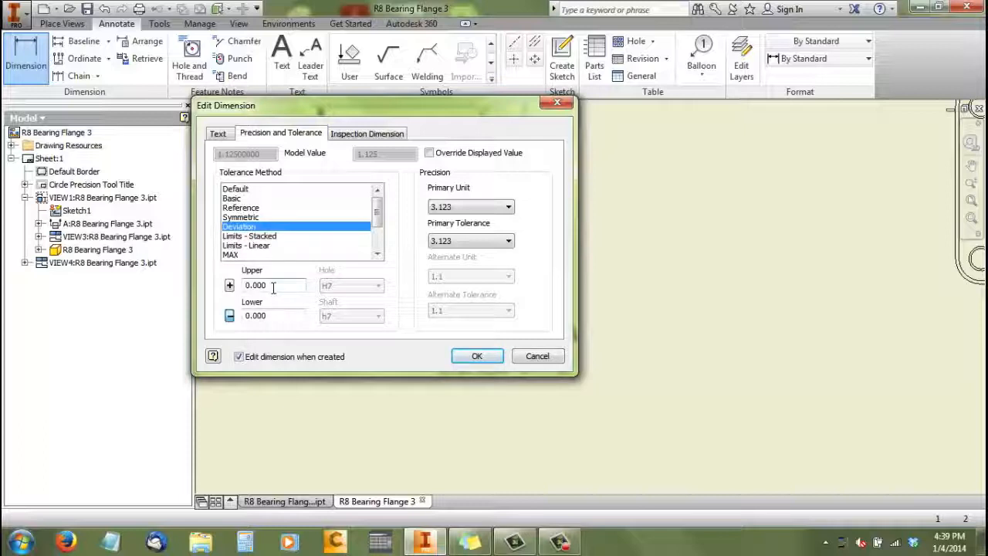
pyautogui.click(304, 285)
pyautogui.press('BackSpace')
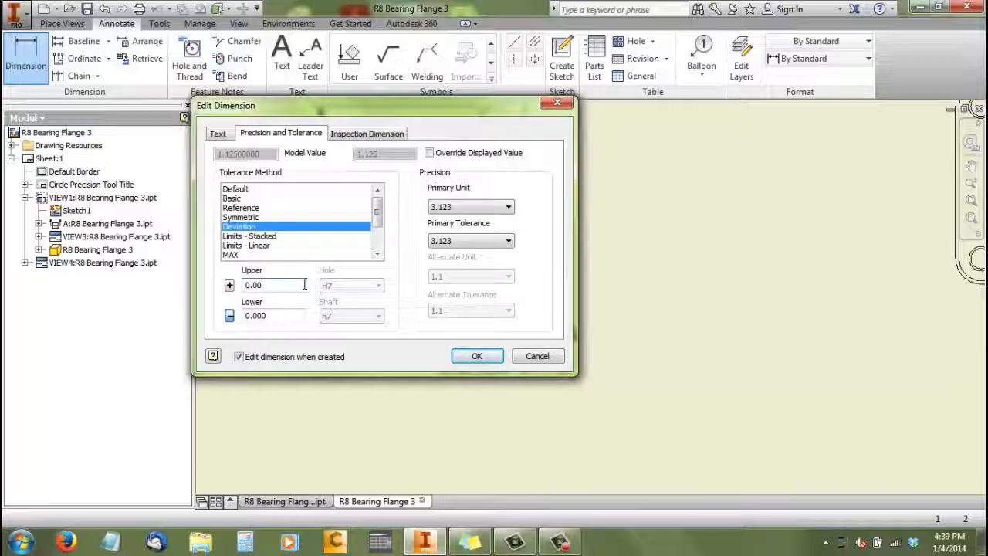
pyautogui.write('1')
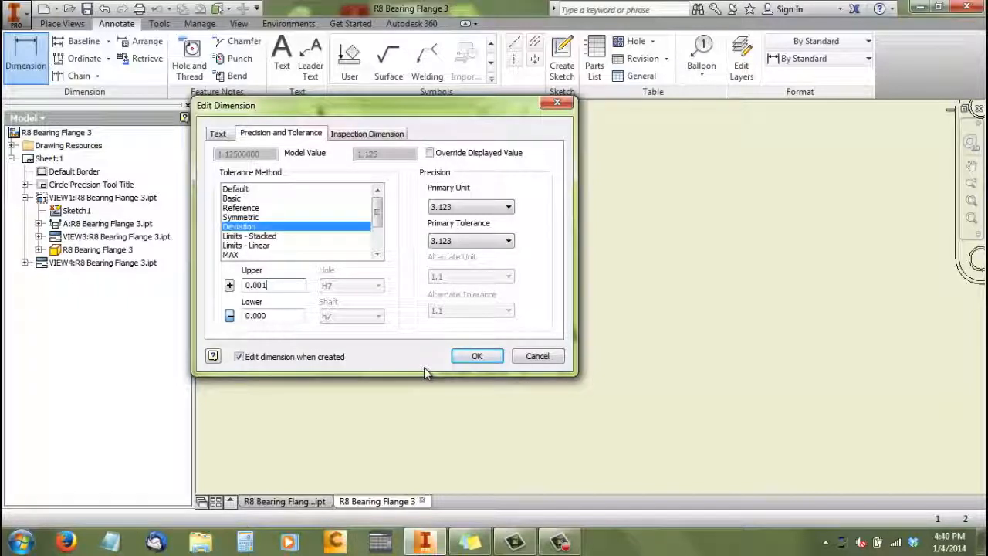
pyautogui.click(471, 357)
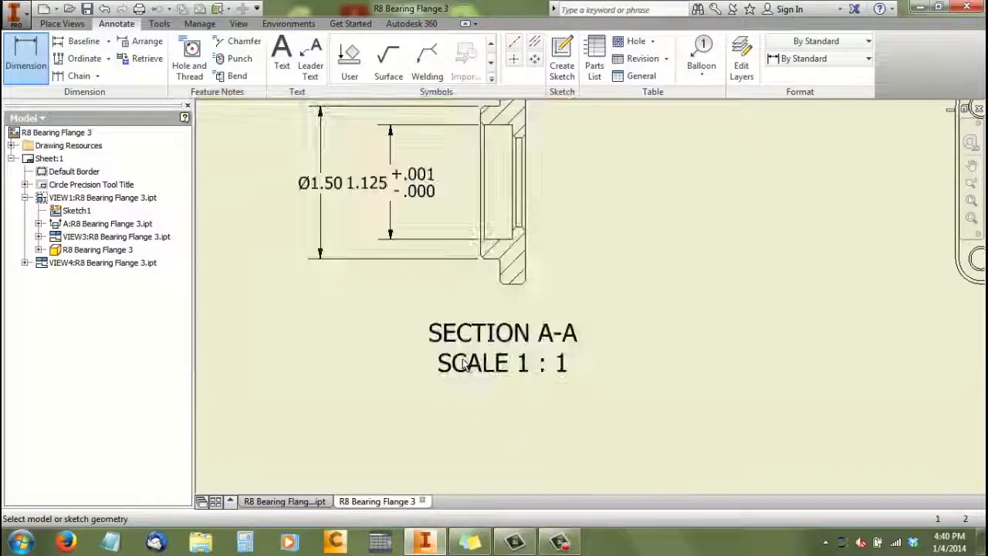
pyautogui.doubleClick(334, 189)
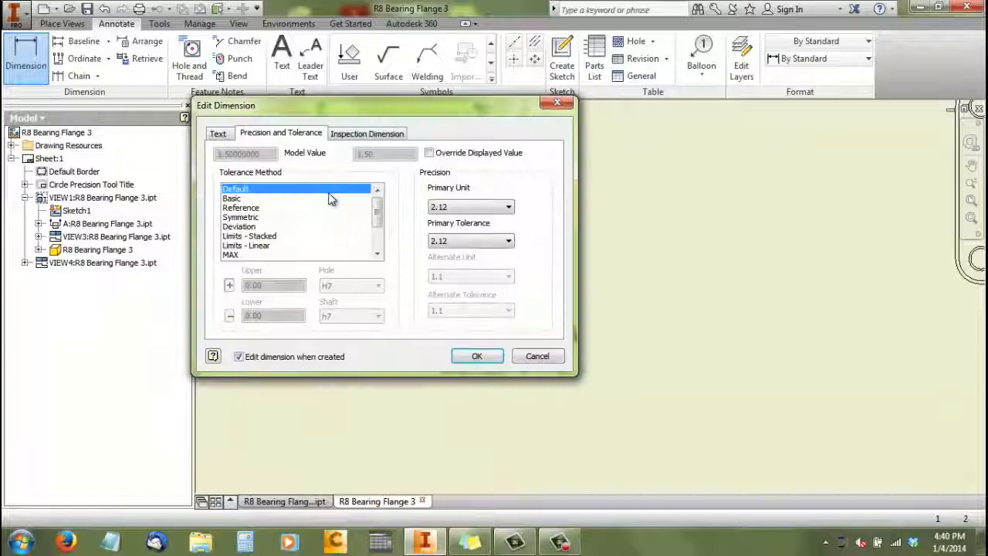
pyautogui.click(217, 134)
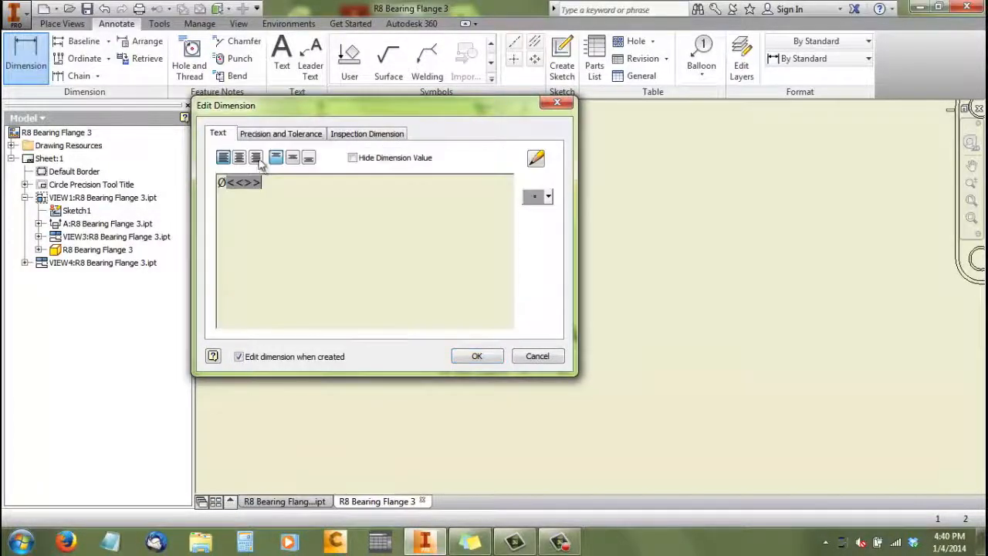
pyautogui.click(475, 357)
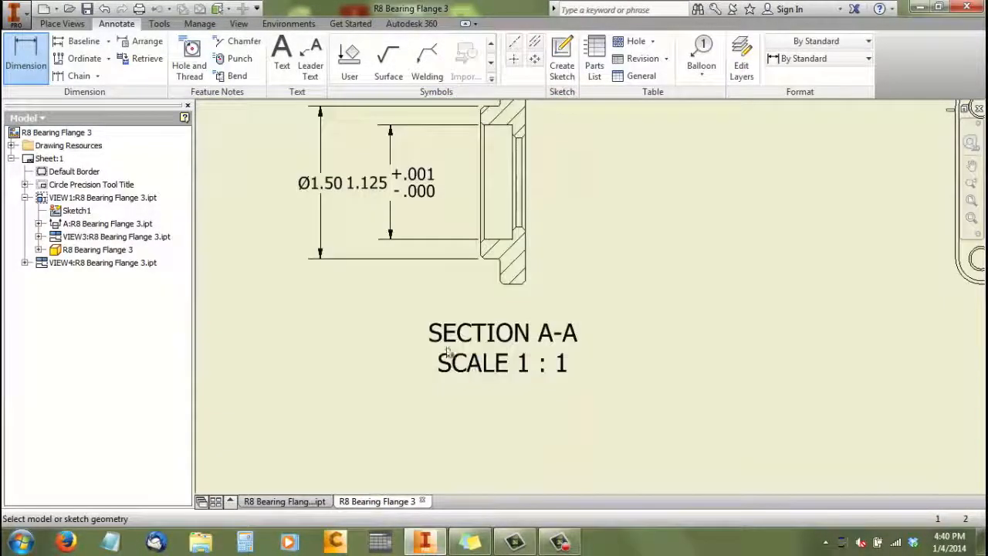
# Insert a diameter symbol before the value in the toleranced bore dimension's text
pyautogui.doubleClick(417, 199)
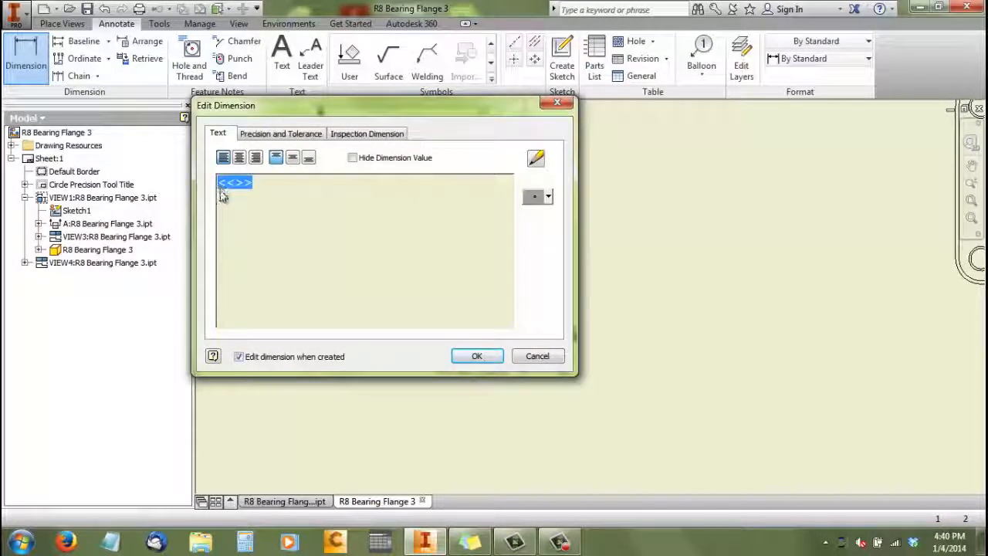
pyautogui.click(446, 203)
pyautogui.click(548, 197)
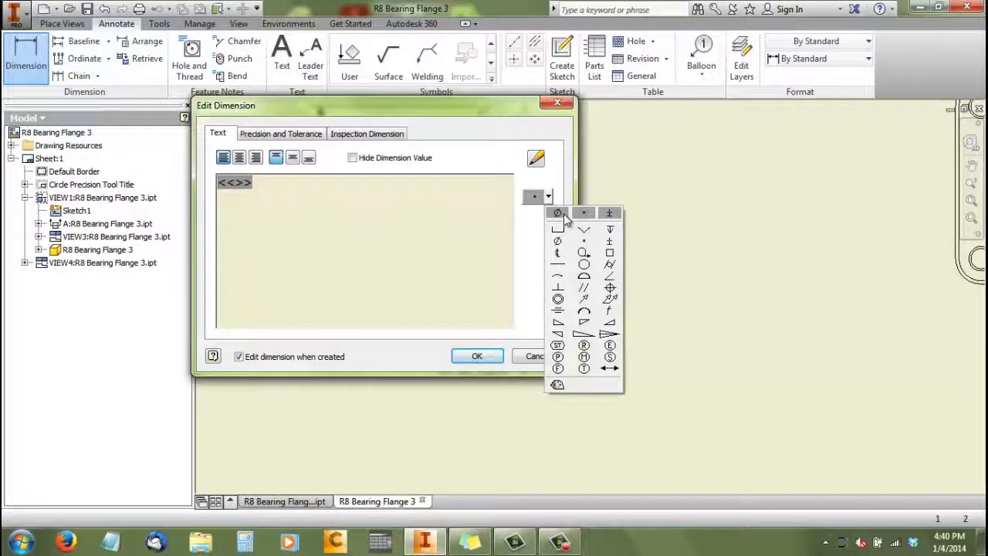
pyautogui.click(557, 213)
pyautogui.click(494, 357)
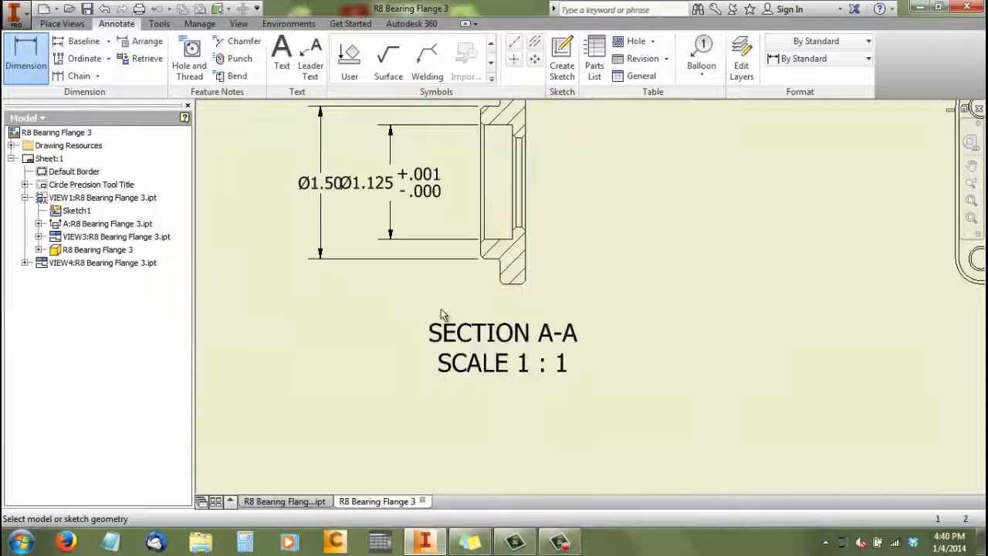
# Separate the overlapping Section A-A dimension texts by lowering the boss diameter text and raising the bore diameter text
pyautogui.scroll(2, 321, 231)
pyautogui.scroll(-3, 323, 200)
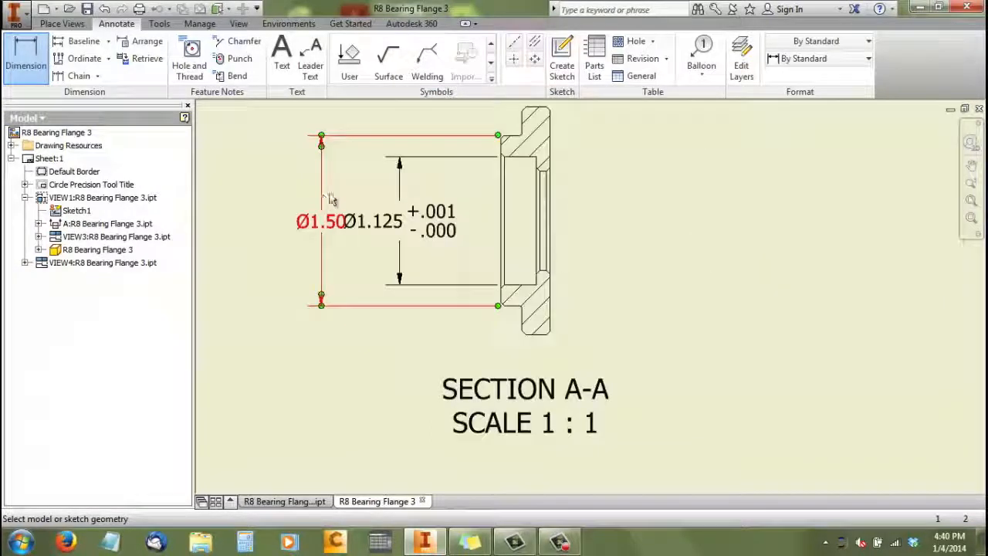
pyautogui.rightClick(349, 192)
pyautogui.click(404, 188)
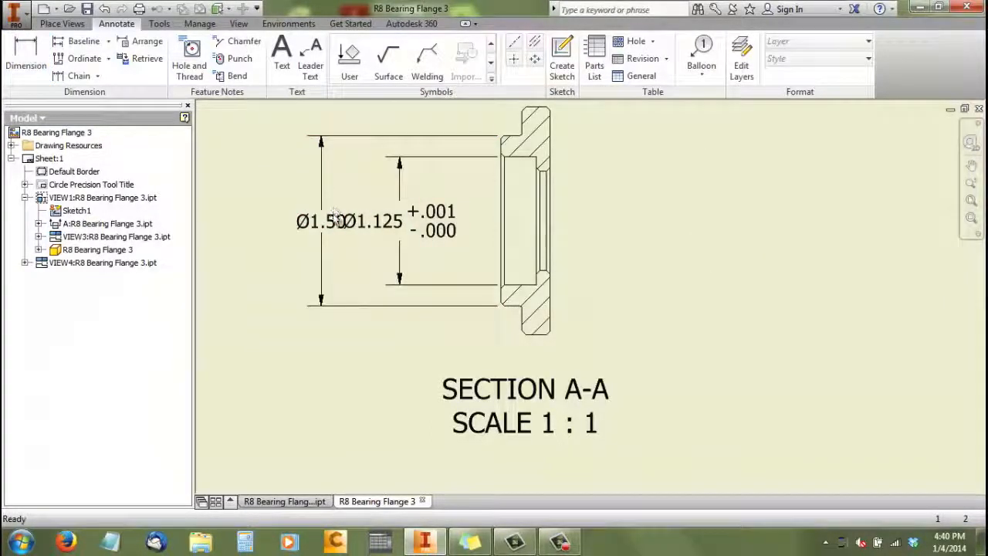
pyautogui.moveTo(342, 227); pyautogui.dragTo(307, 277)
pyautogui.moveTo(393, 239); pyautogui.dragTo(380, 203)
pyautogui.click(364, 254)
pyautogui.scroll(-2, 386, 249)
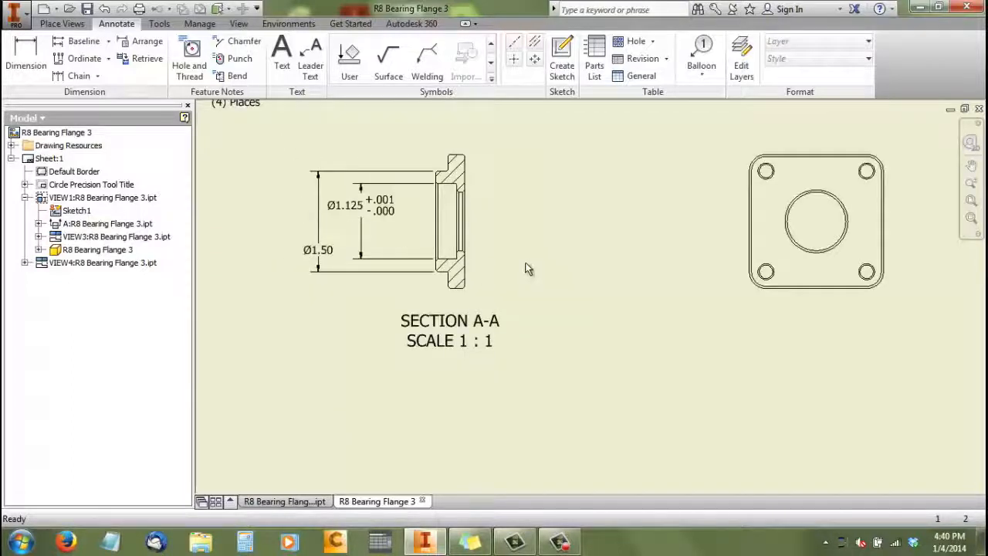
# Dimension the bearing bore's depth in Section A-A, placing the text just outside the boss face
pyautogui.scroll(3, 527, 268)
pyautogui.click(13, 60)
pyautogui.click(355, 250)
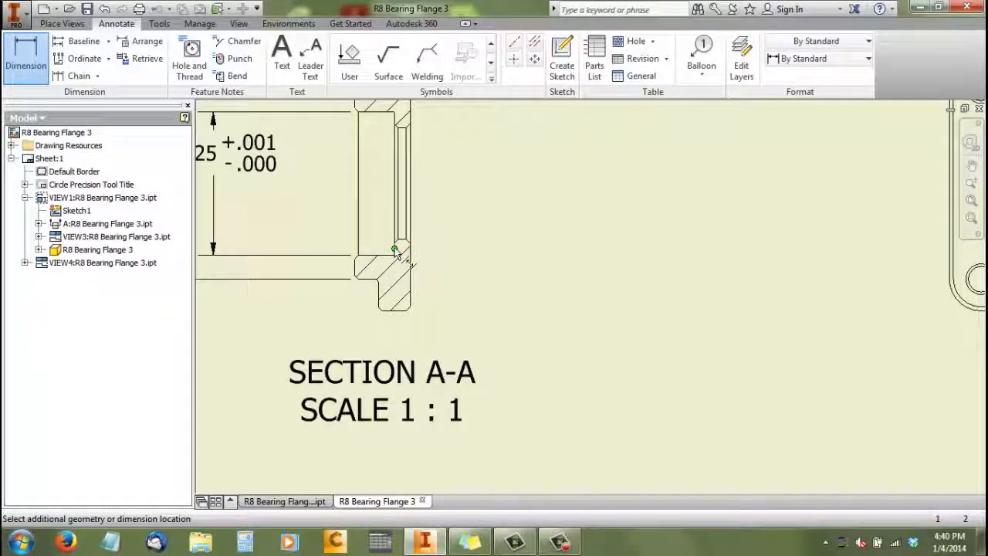
pyautogui.scroll(-5, 396, 255)
pyautogui.scroll(5, 343, 262)
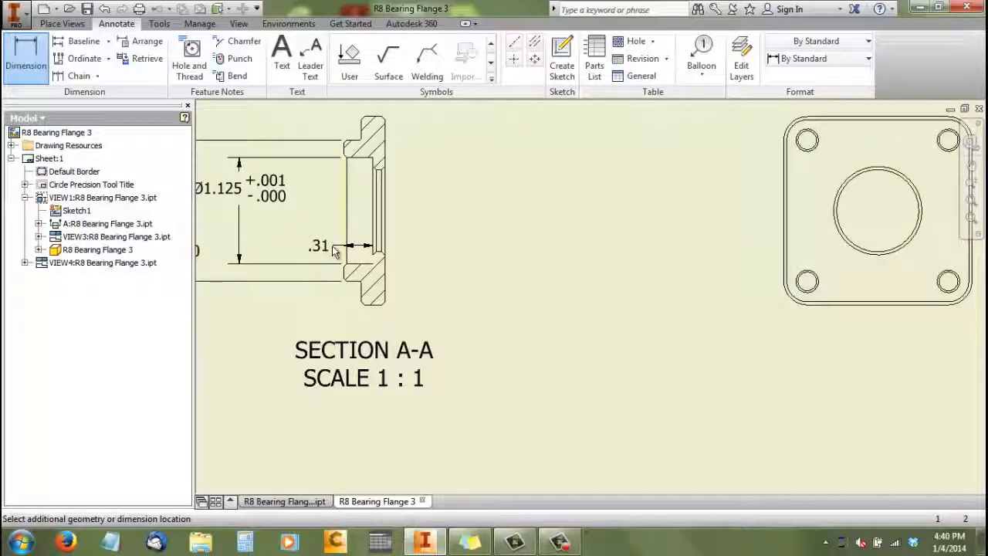
pyautogui.click(333, 250)
pyautogui.click(478, 356)
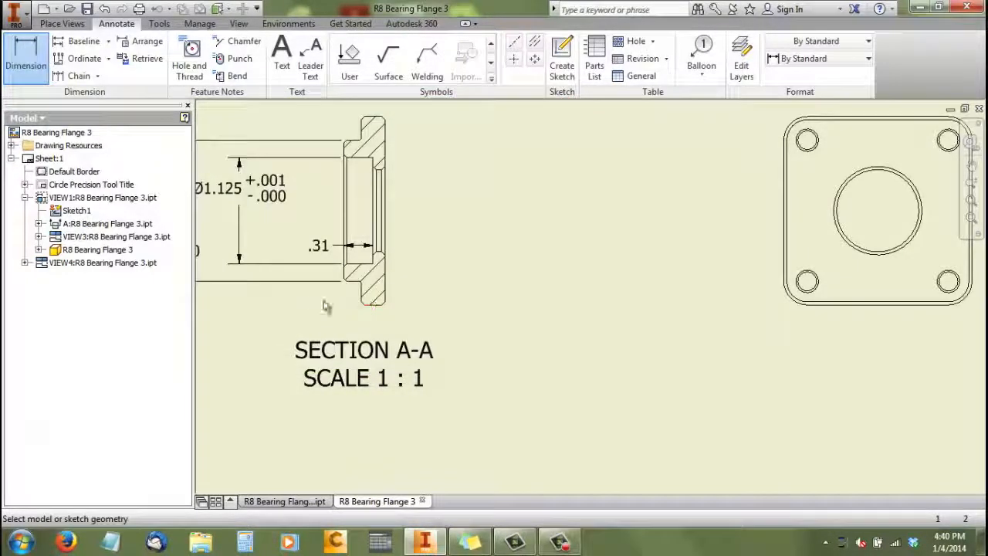
# Dimension the small through-bore in Section A-A on the flange side and insert a diameter symbol before its value
pyautogui.scroll(3, 326, 294)
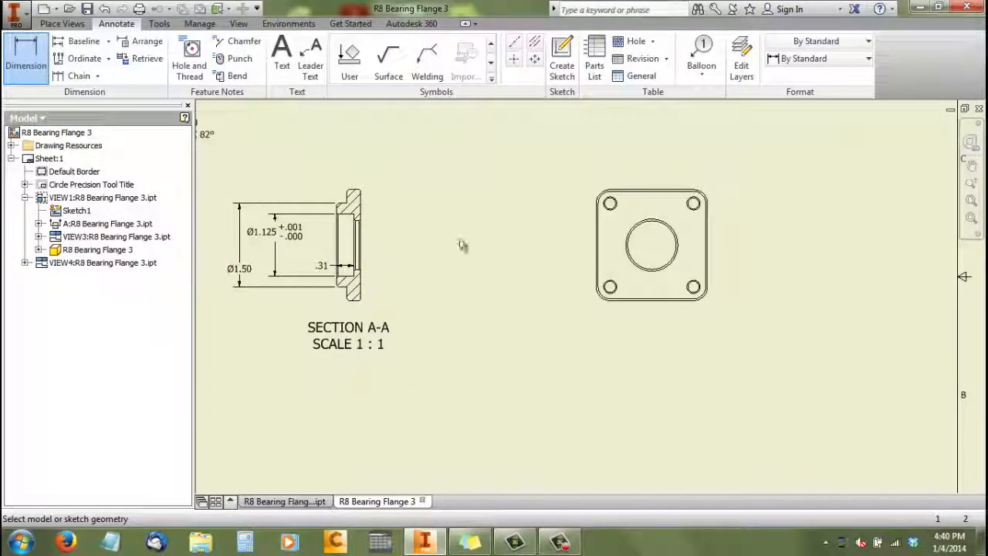
pyautogui.scroll(1, 494, 237)
pyautogui.scroll(-4, 464, 232)
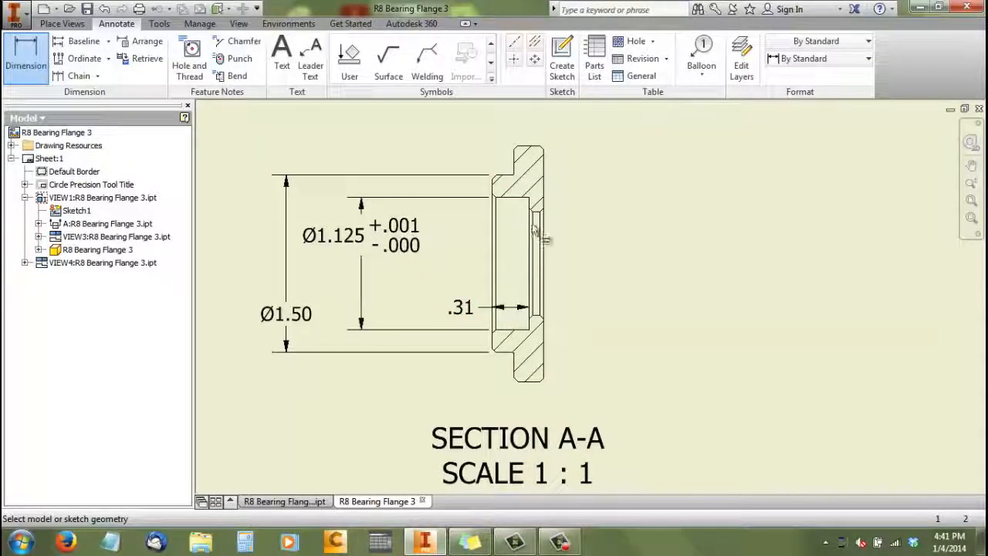
pyautogui.scroll(-3, 468, 228)
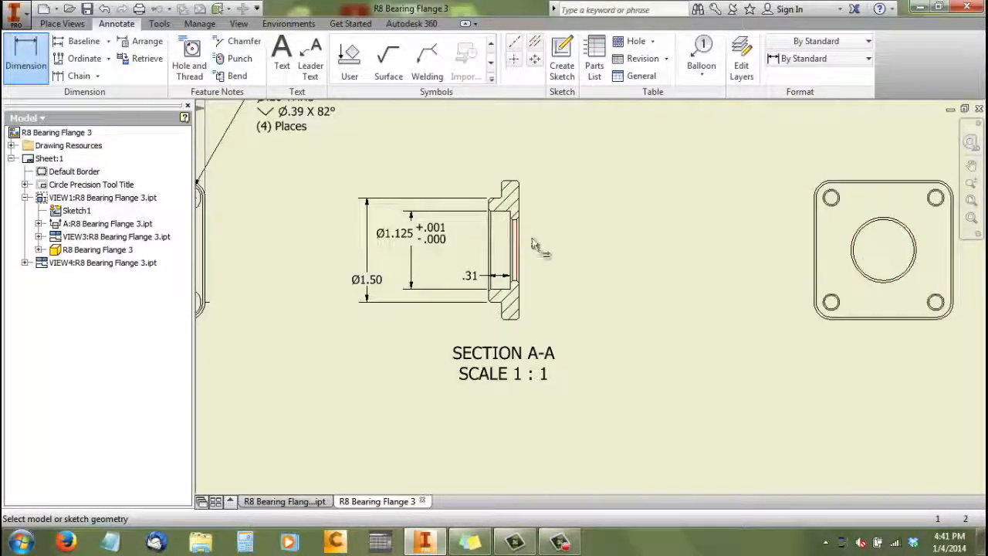
pyautogui.scroll(3, 616, 235)
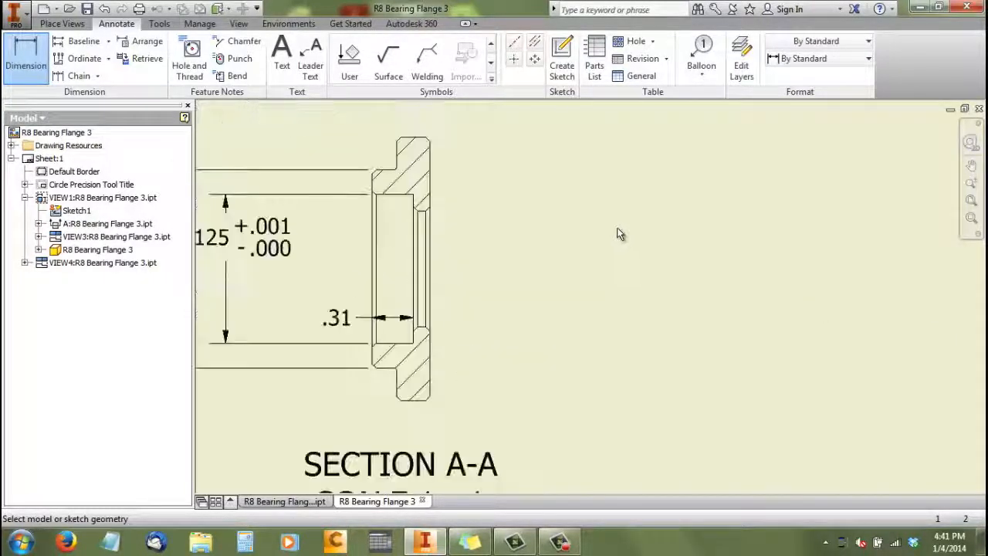
pyautogui.click(426, 223)
pyautogui.click(426, 330)
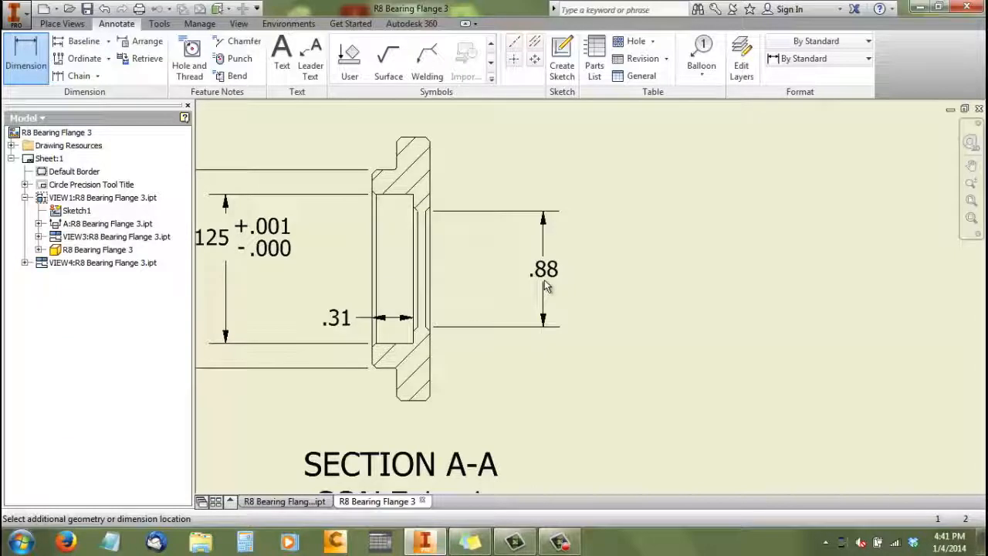
pyautogui.click(545, 285)
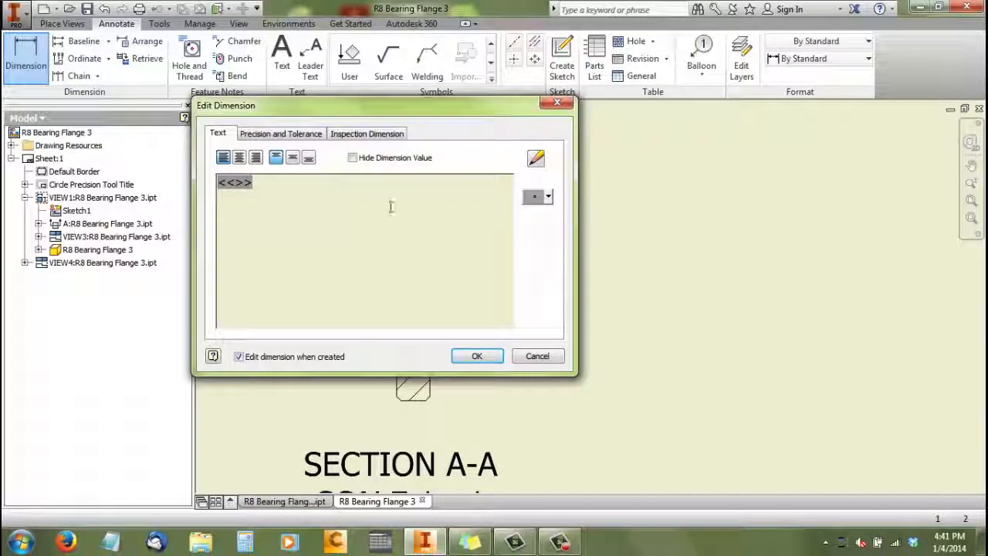
pyautogui.click(548, 197)
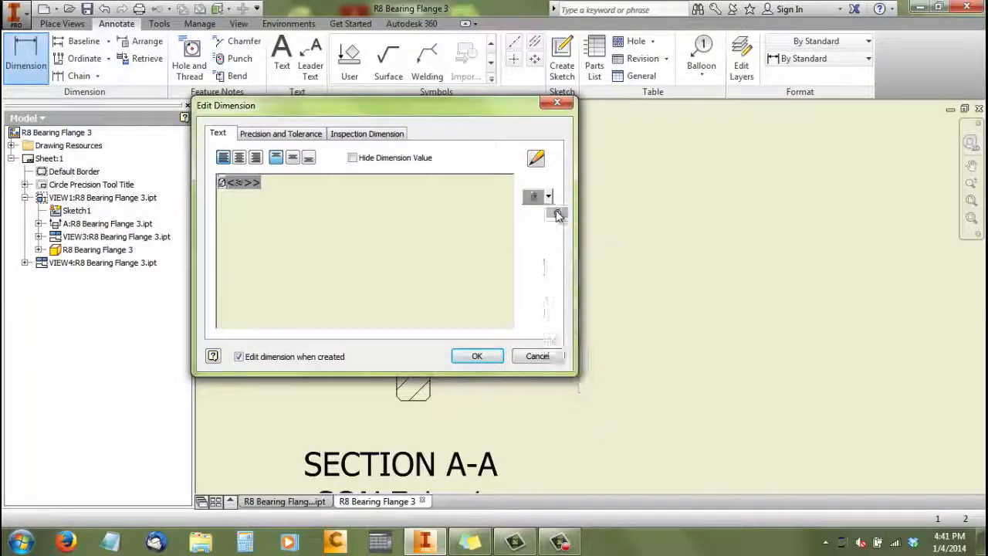
pyautogui.click(490, 360)
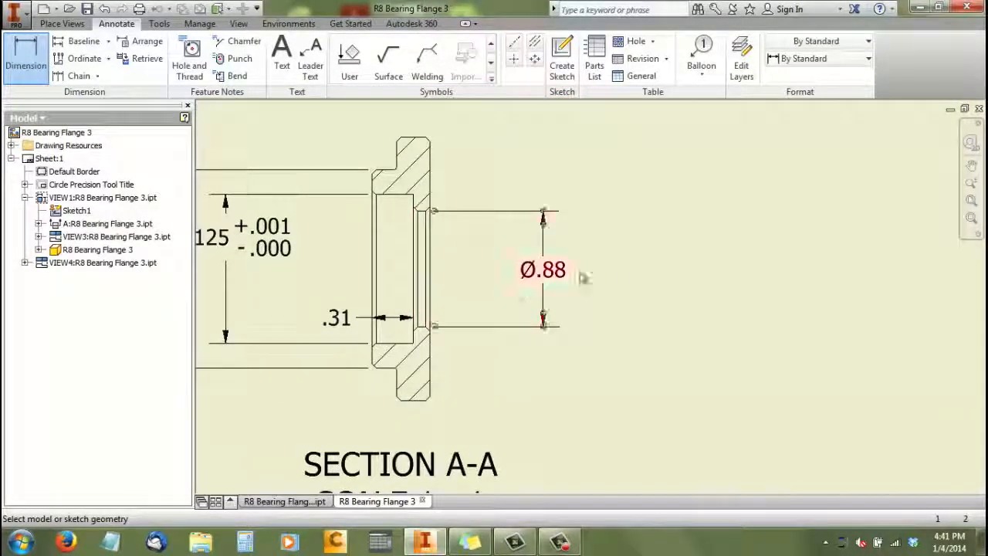
# Add a radius dimension to the small fillet between boss and flange in the side view below the front view
pyautogui.scroll(3, 691, 271)
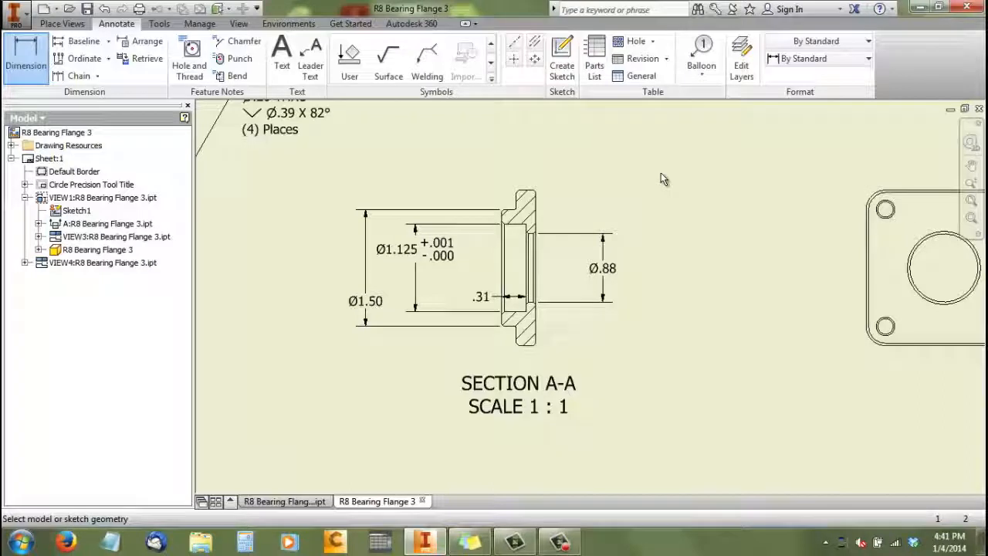
pyautogui.scroll(-3, 449, 219)
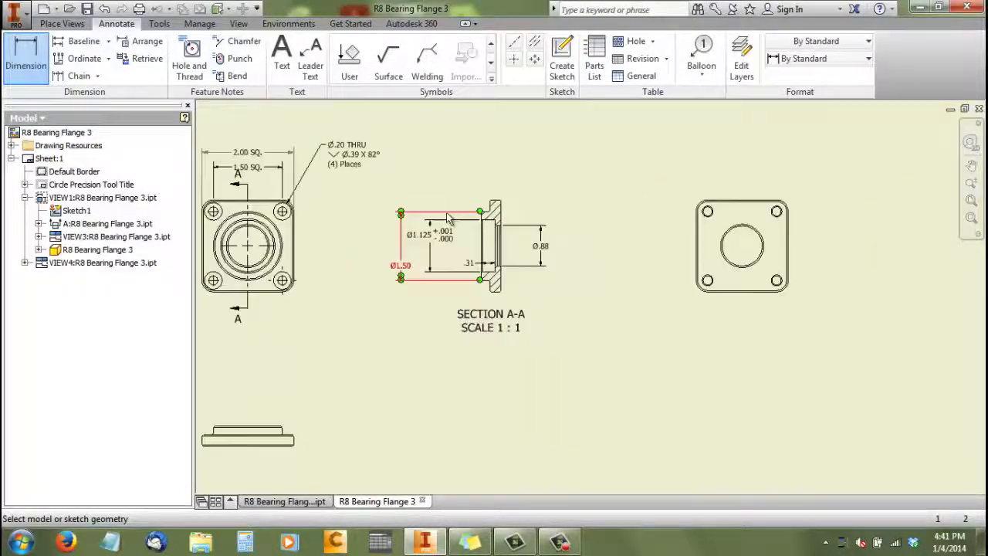
pyautogui.scroll(-2, 448, 218)
pyautogui.scroll(5, 599, 199)
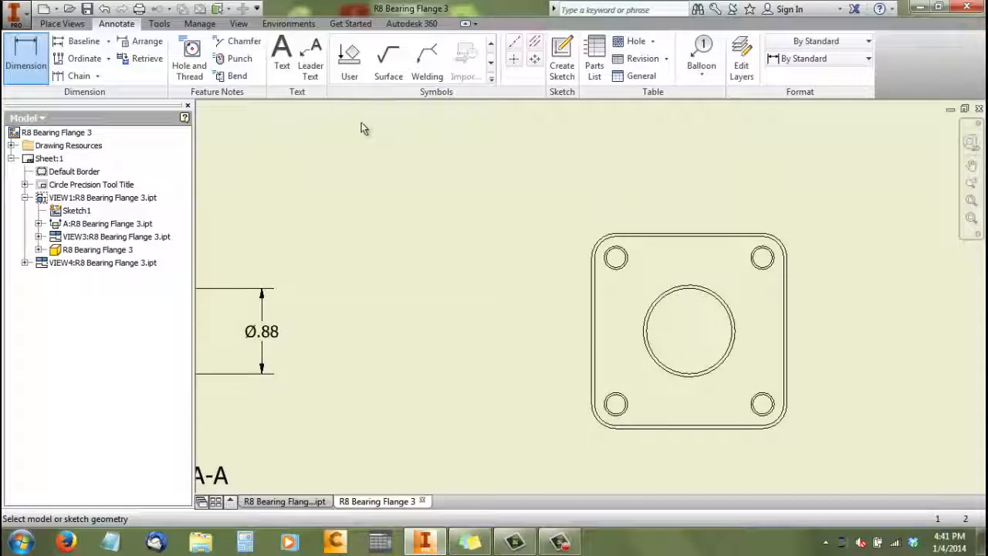
pyautogui.scroll(-3, 533, 182)
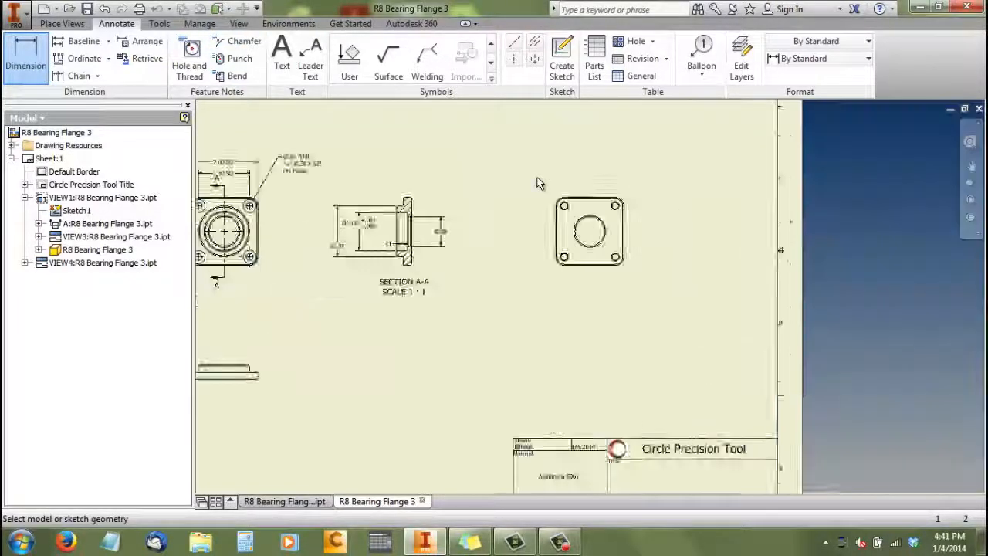
pyautogui.scroll(-2, 334, 264)
pyautogui.scroll(5, 297, 259)
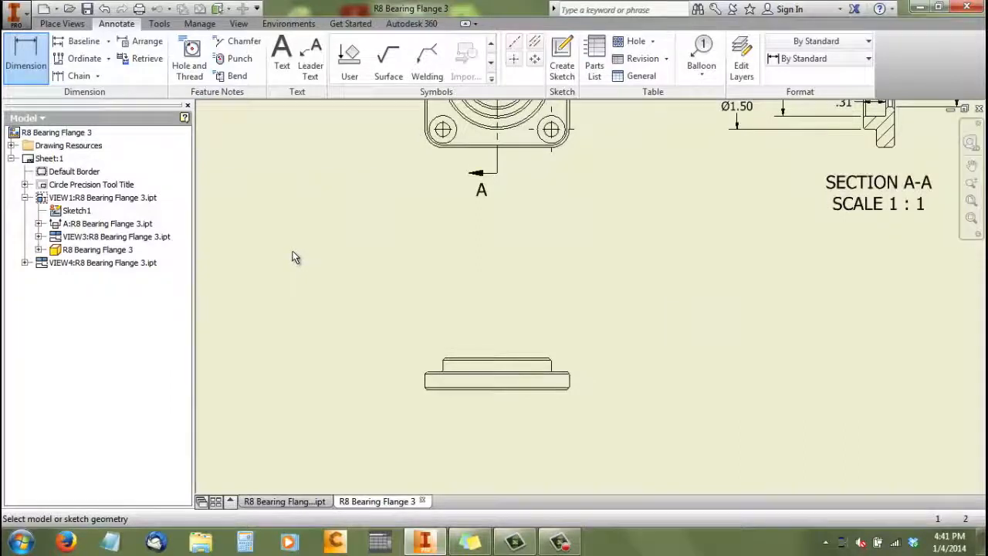
pyautogui.scroll(-2, 293, 251)
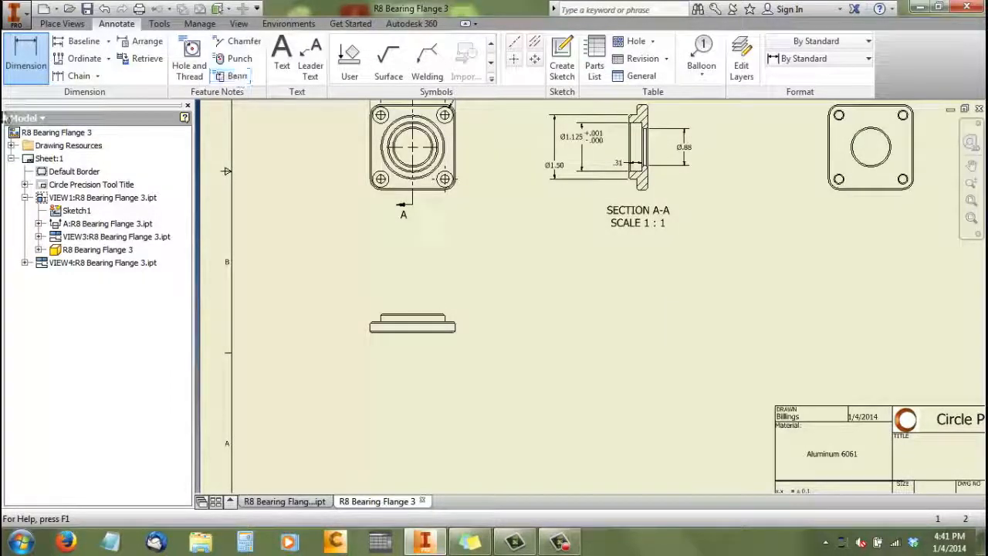
pyautogui.scroll(8, 409, 371)
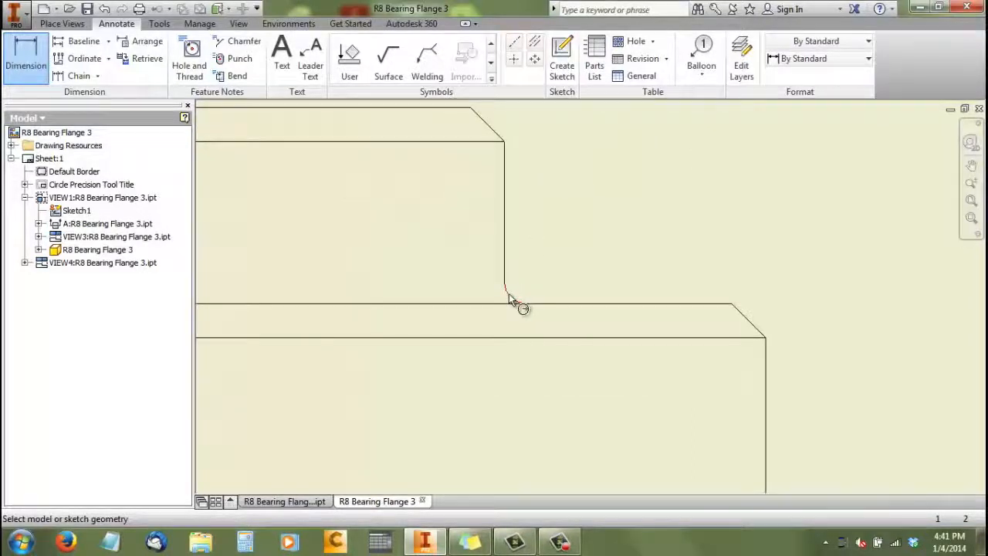
pyautogui.click(513, 300)
pyautogui.scroll(-6, 587, 227)
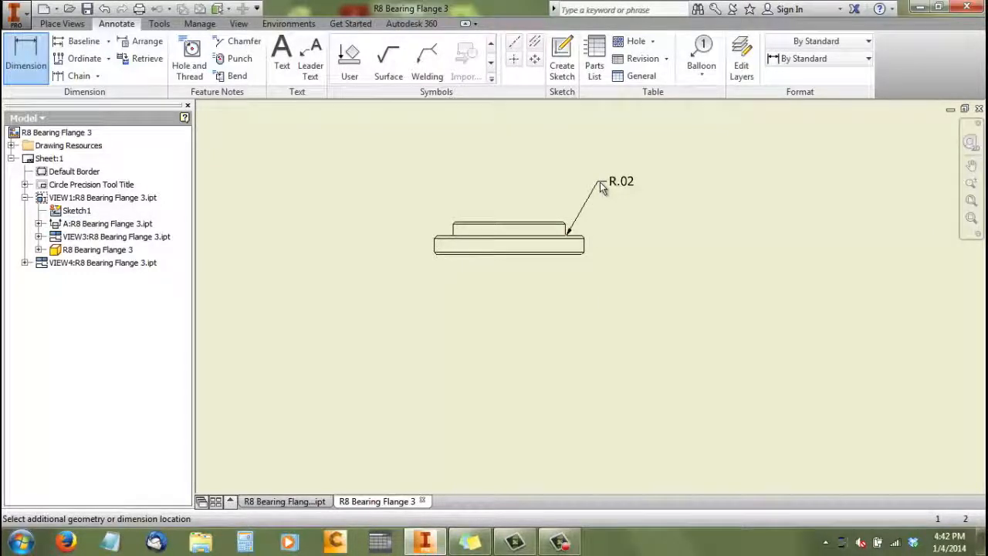
pyautogui.click(601, 188)
pyautogui.click(494, 359)
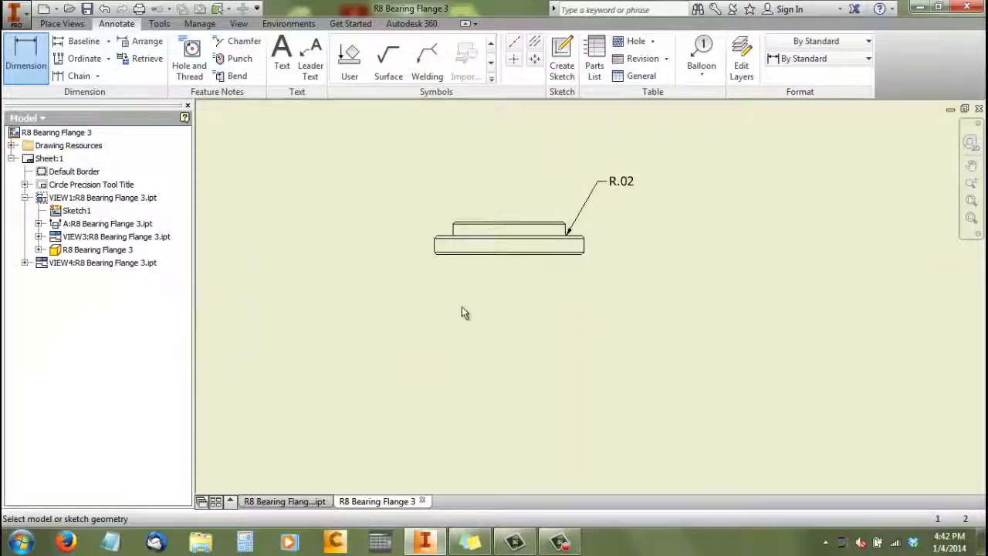
# Add a chamfer note to the flange's upper outer corner in the side view, placed below the fillet radius dimension
pyautogui.scroll(-3, 456, 305)
pyautogui.scroll(3, 545, 246)
pyautogui.scroll(2, 544, 251)
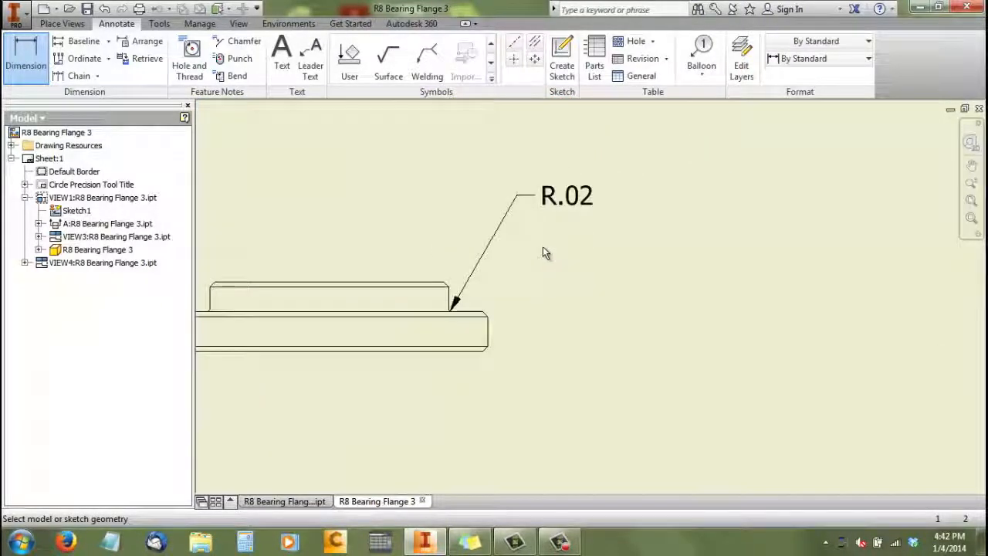
pyautogui.click(256, 48)
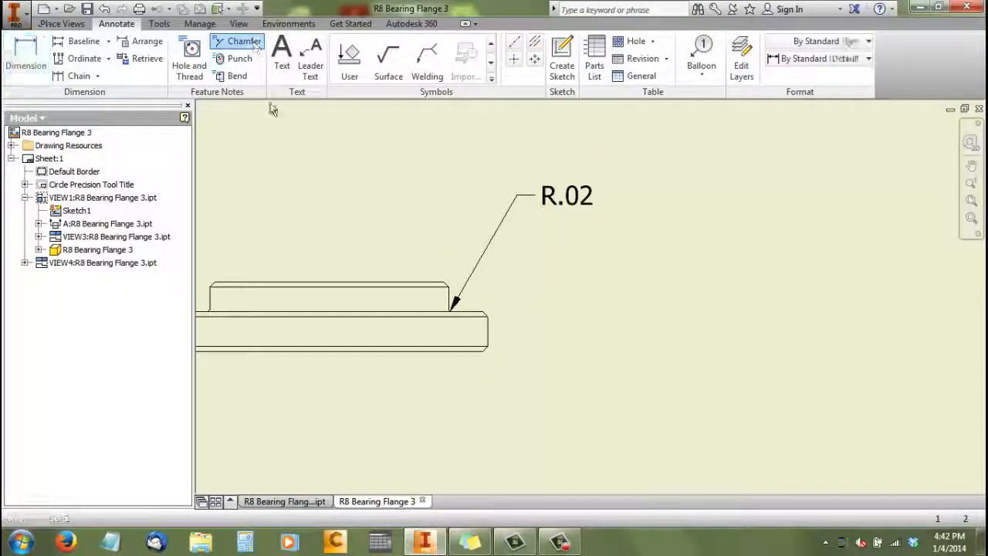
pyautogui.scroll(3, 540, 292)
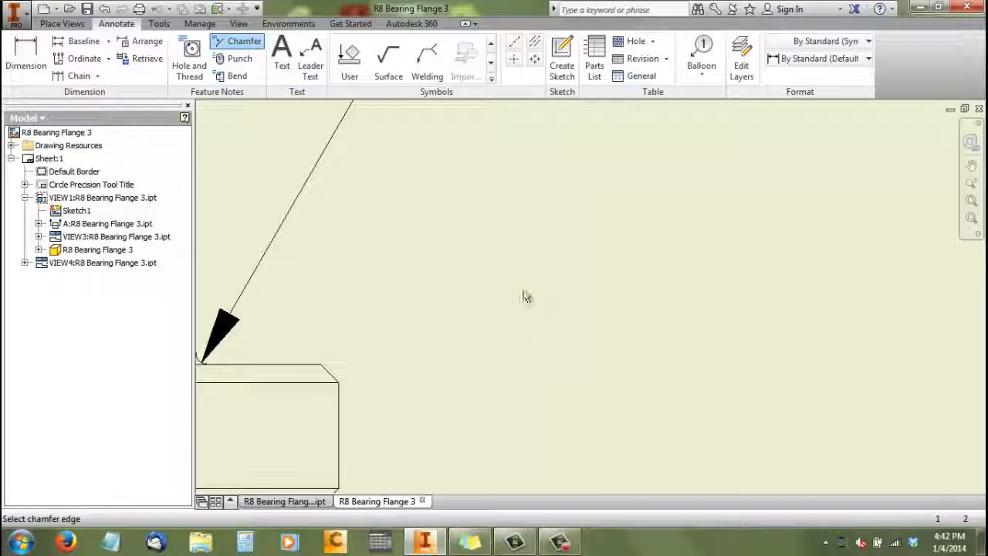
pyautogui.click(334, 383)
pyautogui.click(337, 392)
pyautogui.click(297, 115)
pyautogui.scroll(-5, 318, 220)
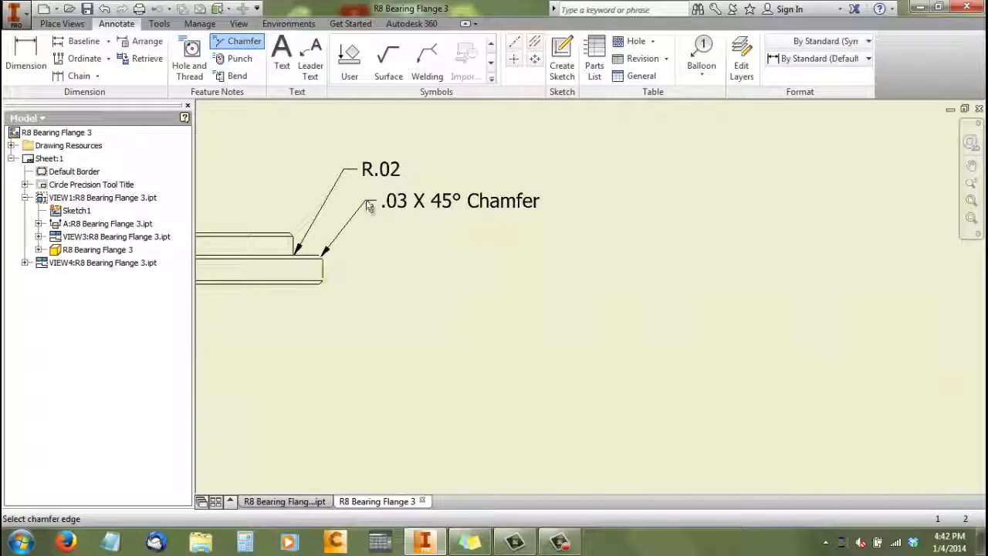
pyautogui.rightClick(426, 213)
pyautogui.click(479, 213)
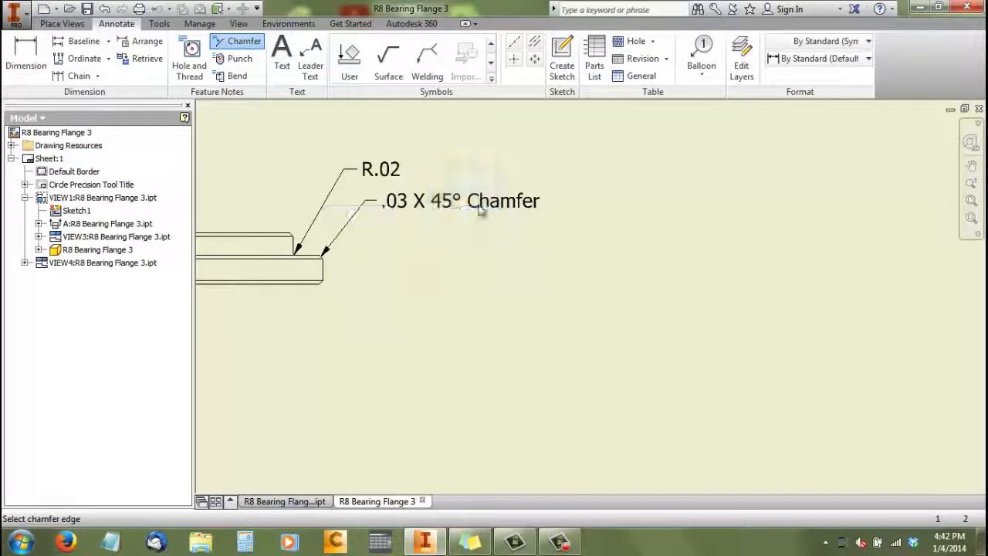
# Add "Typ." on a second line of the chamfer note's text
pyautogui.rightClick(472, 199)
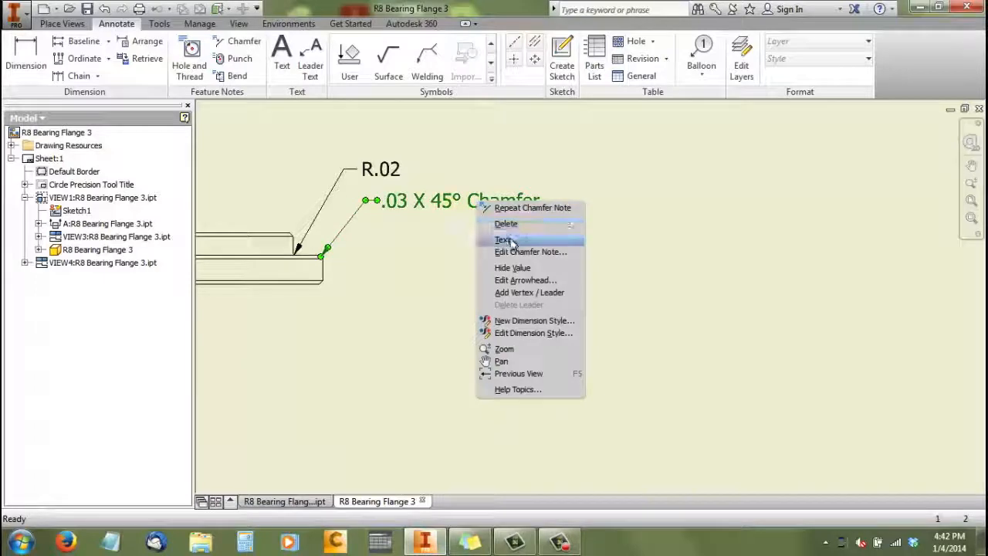
pyautogui.click(512, 240)
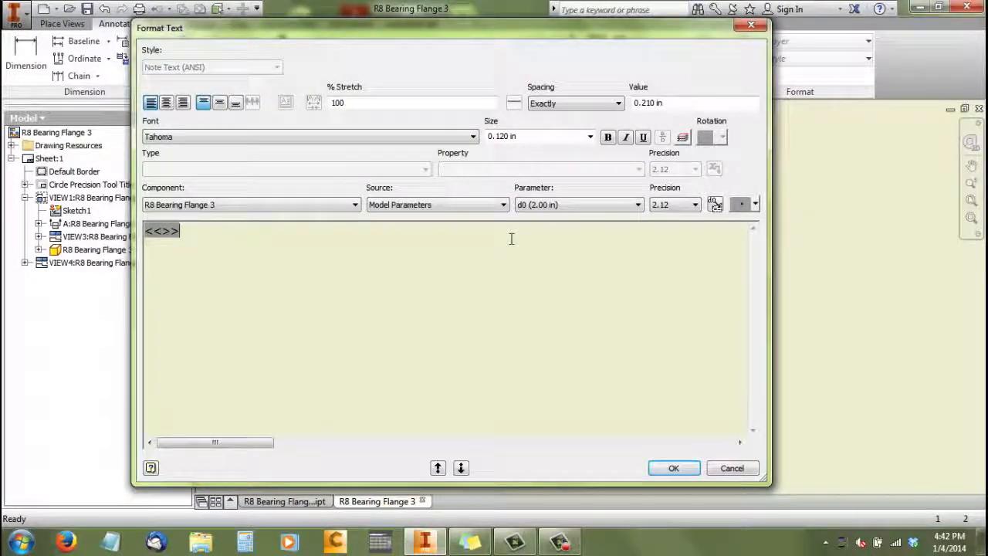
pyautogui.write('T')
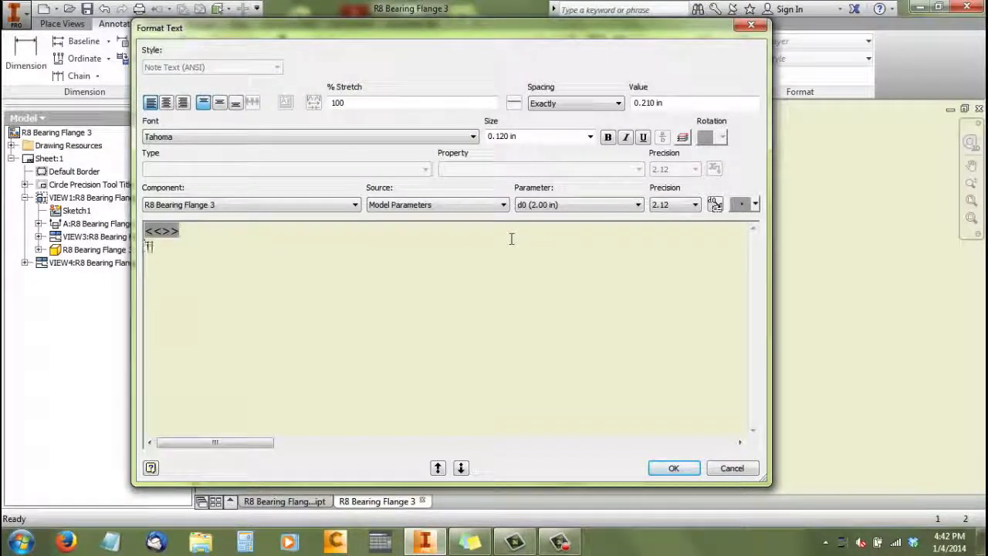
pyautogui.write('yp.')
pyautogui.click(692, 472)
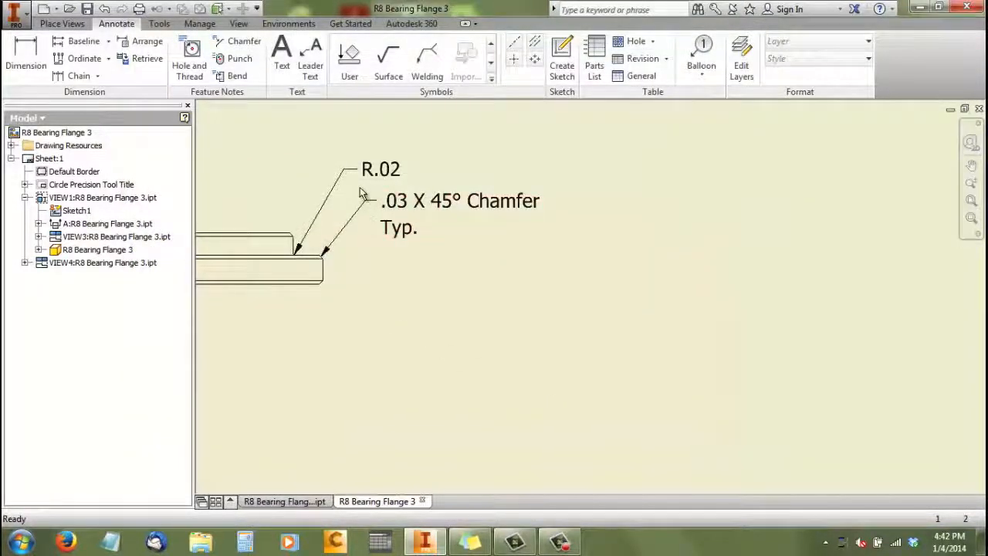
# Spread the fillet radius and chamfer notes apart, moving the radius text up and the chamfer note slightly down
pyautogui.scroll(-2, 343, 173)
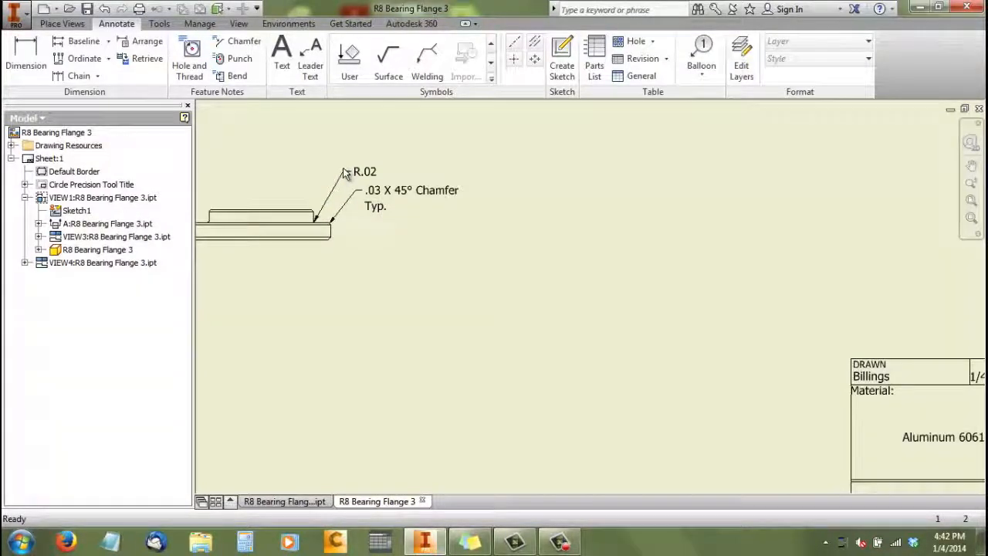
pyautogui.moveTo(342, 168); pyautogui.dragTo(351, 196)
pyautogui.click(378, 267)
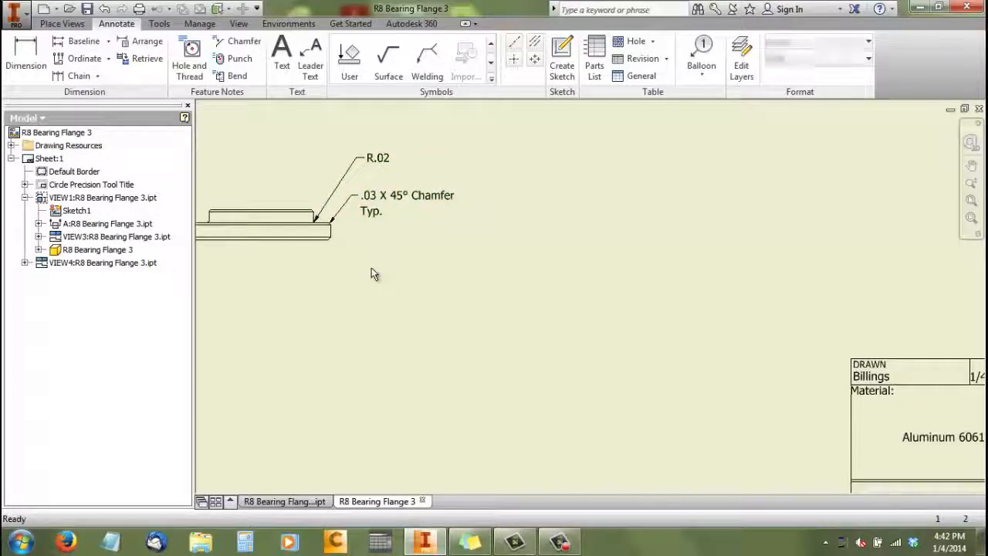
# Start a leader text note on the lower-left hole of the rear view, with its leader ending just outside the flange corner
pyautogui.scroll(-3, 369, 266)
pyautogui.scroll(-2, 368, 189)
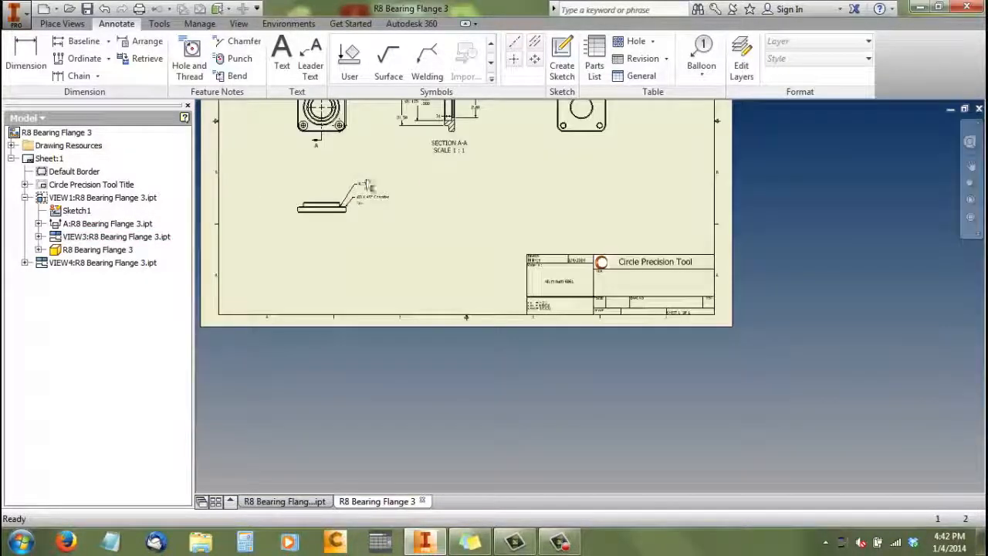
pyautogui.scroll(-2, 504, 184)
pyautogui.scroll(2, 550, 116)
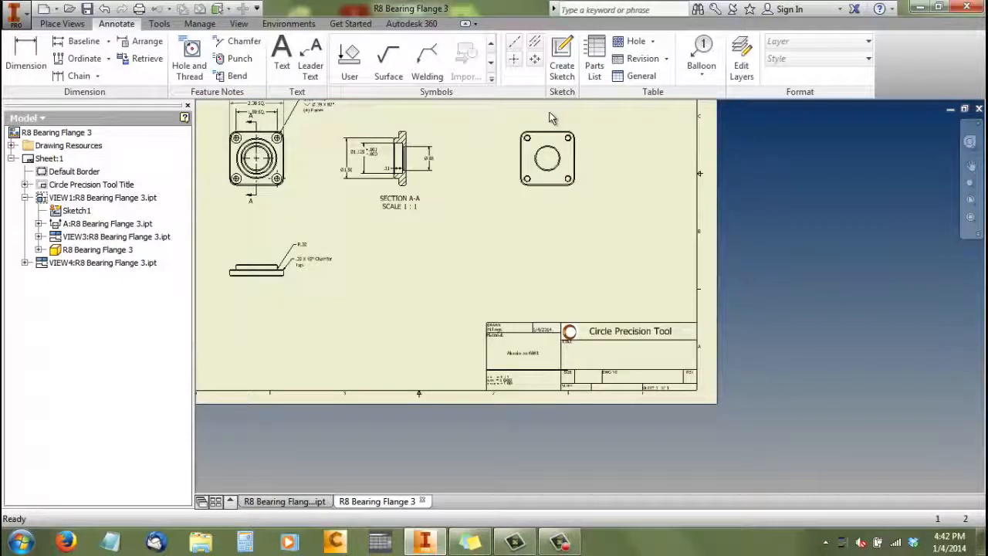
pyautogui.scroll(2, 550, 116)
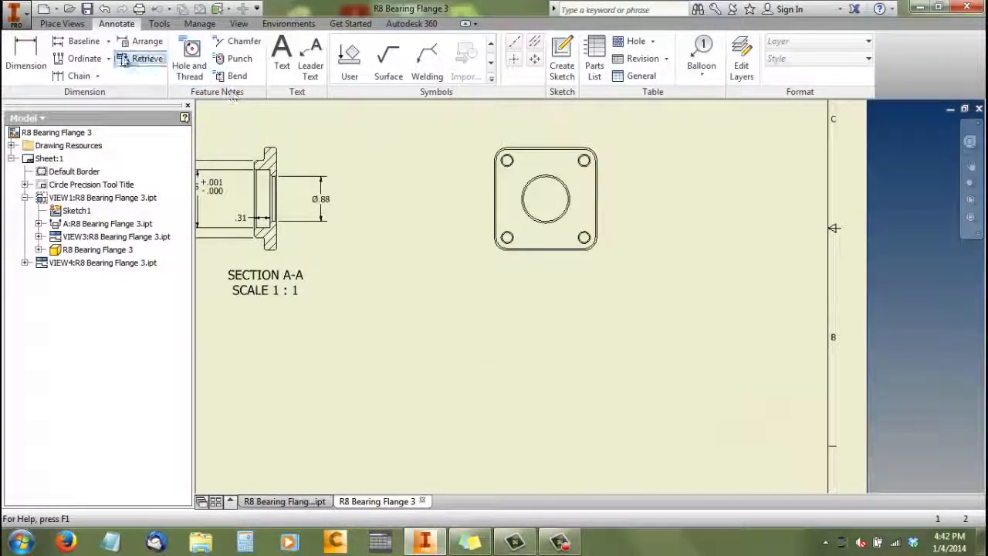
pyautogui.click(313, 54)
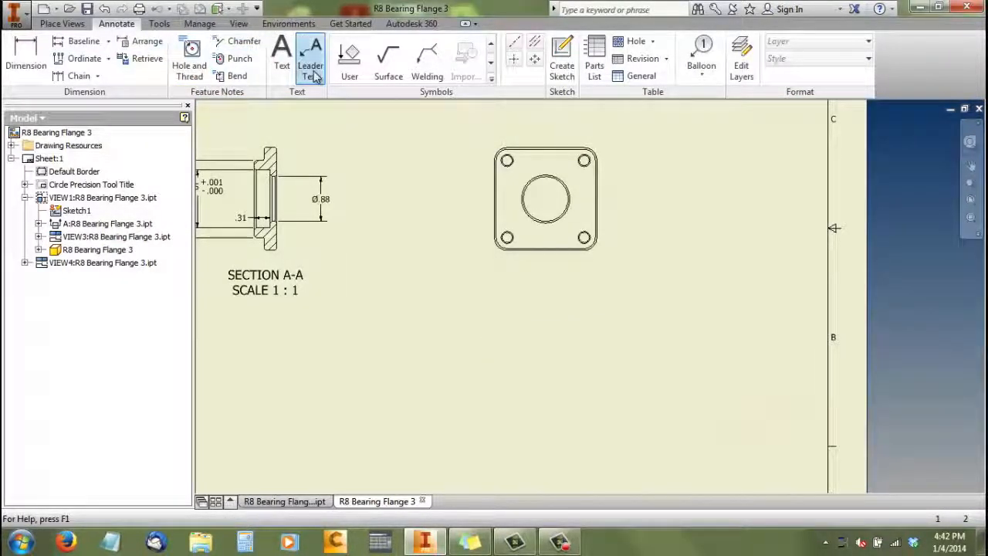
pyautogui.scroll(2, 518, 251)
pyautogui.scroll(2, 515, 251)
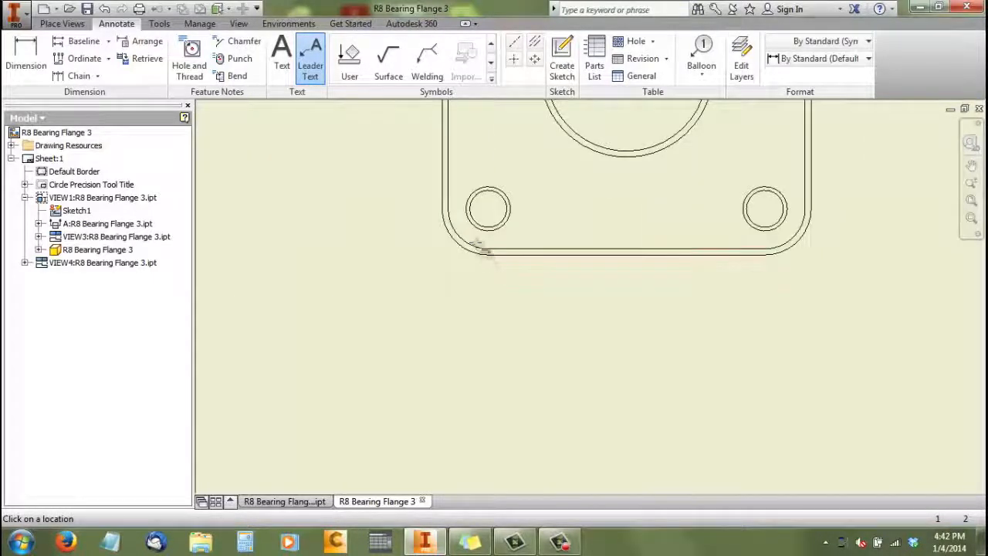
pyautogui.click(474, 224)
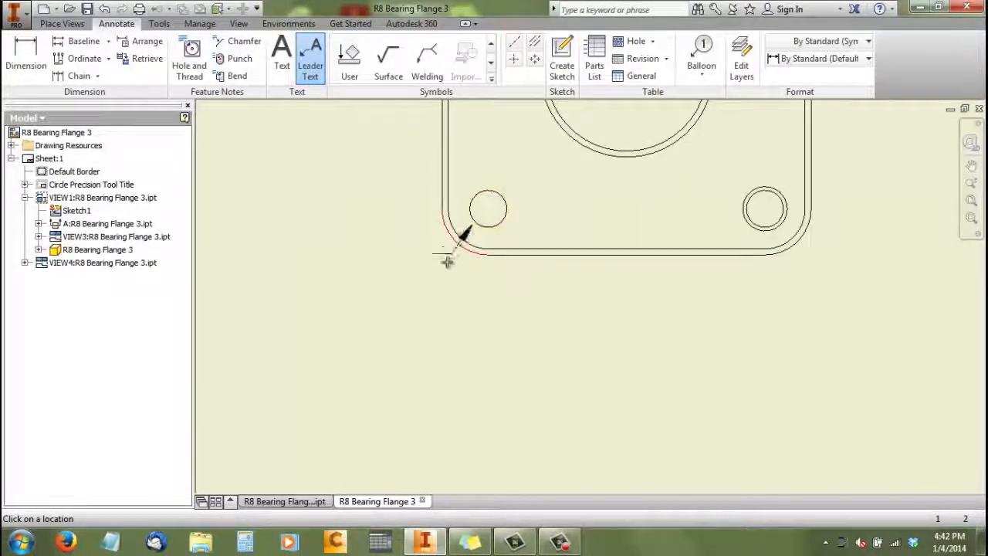
pyautogui.scroll(-2, 425, 302)
pyautogui.scroll(-2, 427, 303)
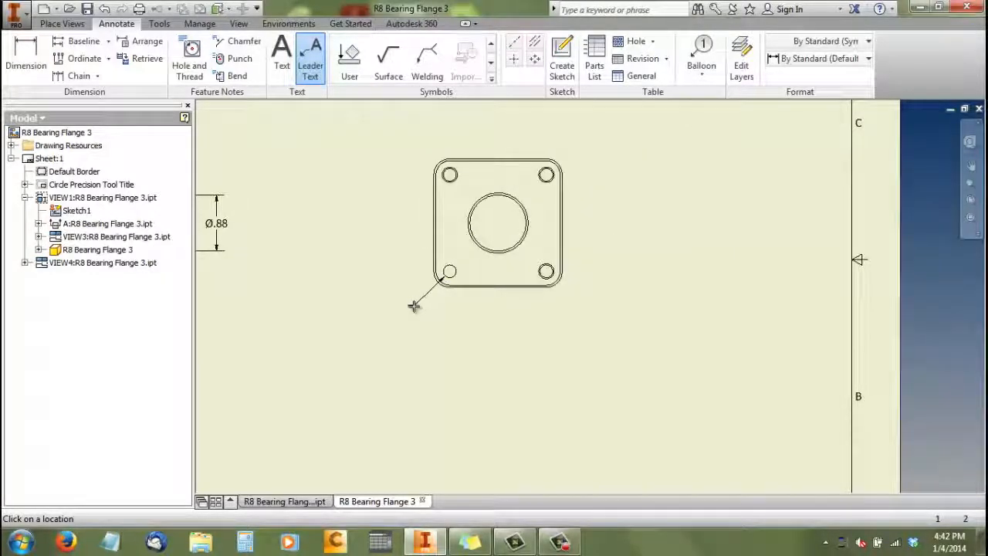
pyautogui.rightClick(417, 310)
pyautogui.click(458, 308)
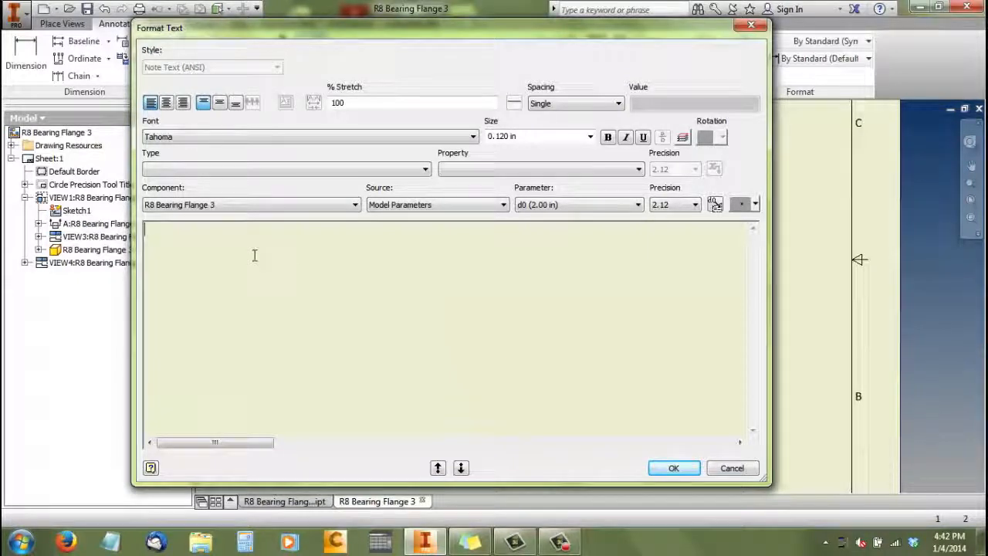
# Enter the leader note as "Chamfer 0.02 x 45°" with "(4) Places" on a second line
pyautogui.write('Cha')
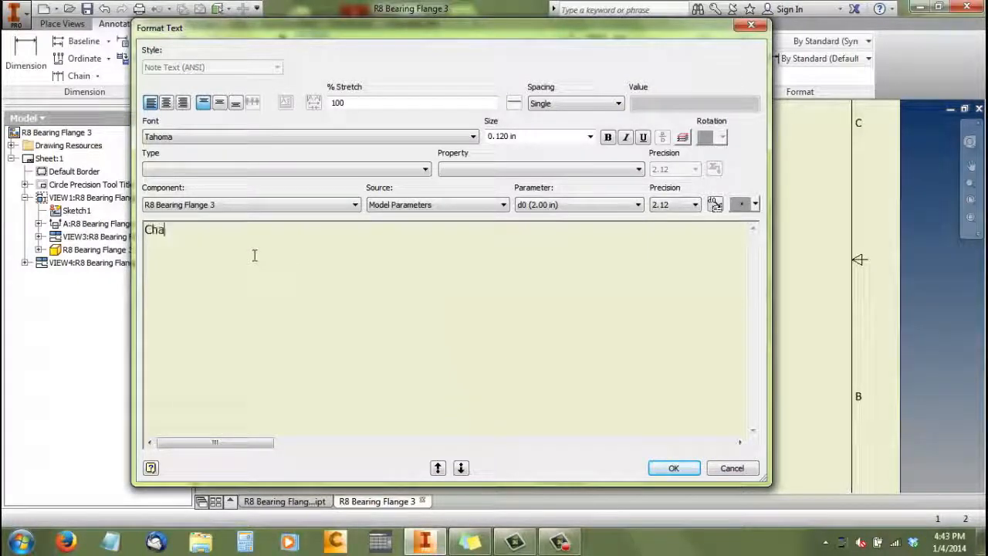
pyautogui.write('mfer')
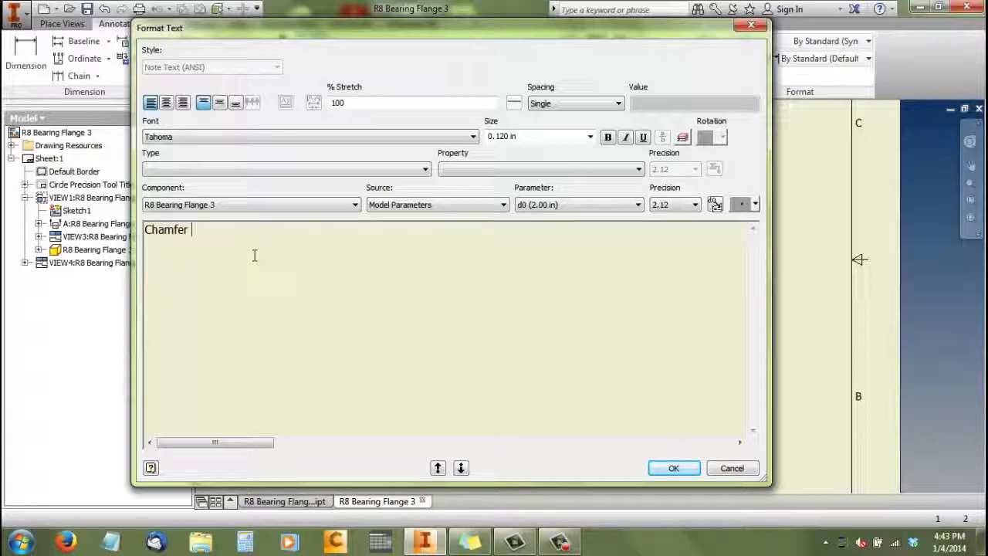
pyautogui.write(' 0.02')
pyautogui.write(' x$5')
pyautogui.click(742, 205)
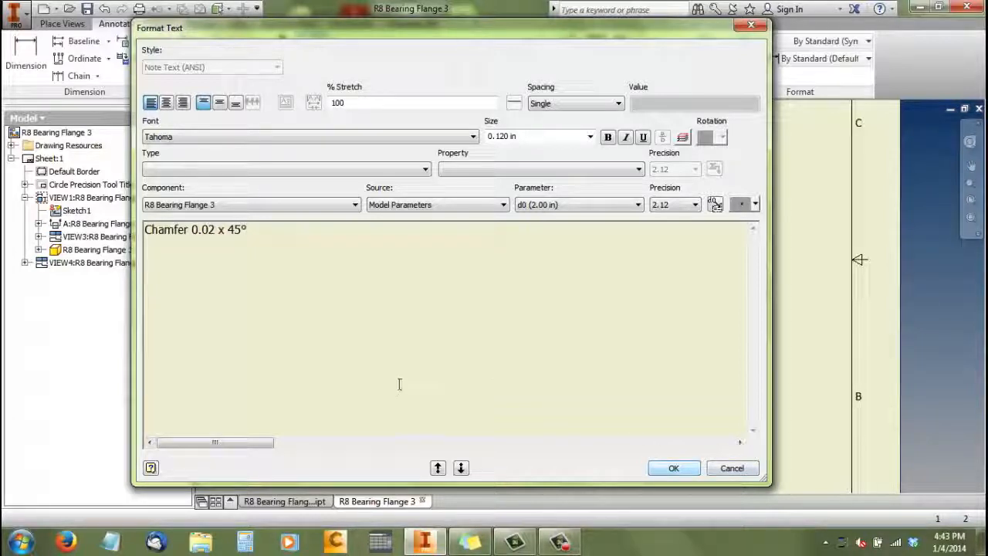
pyautogui.press('Return')
pyautogui.write('(4) Places')
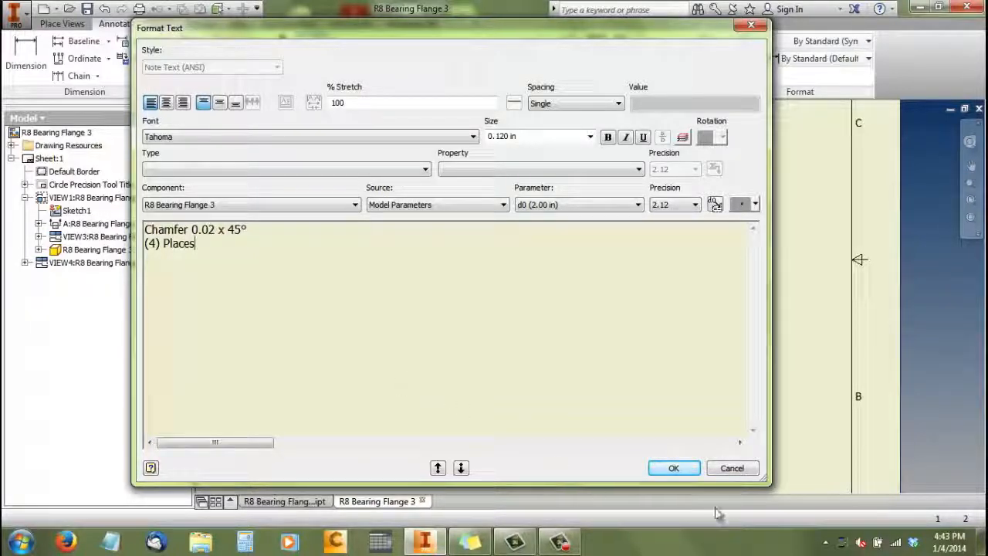
pyautogui.click(681, 467)
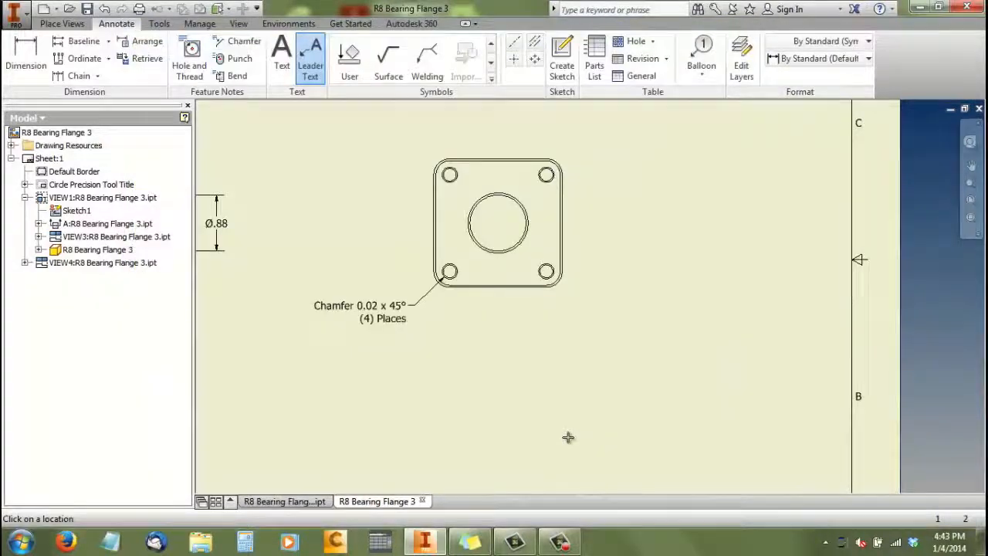
# Examine the annotated views across the whole sheet and the entries in the title block
pyautogui.scroll(-2, 569, 437)
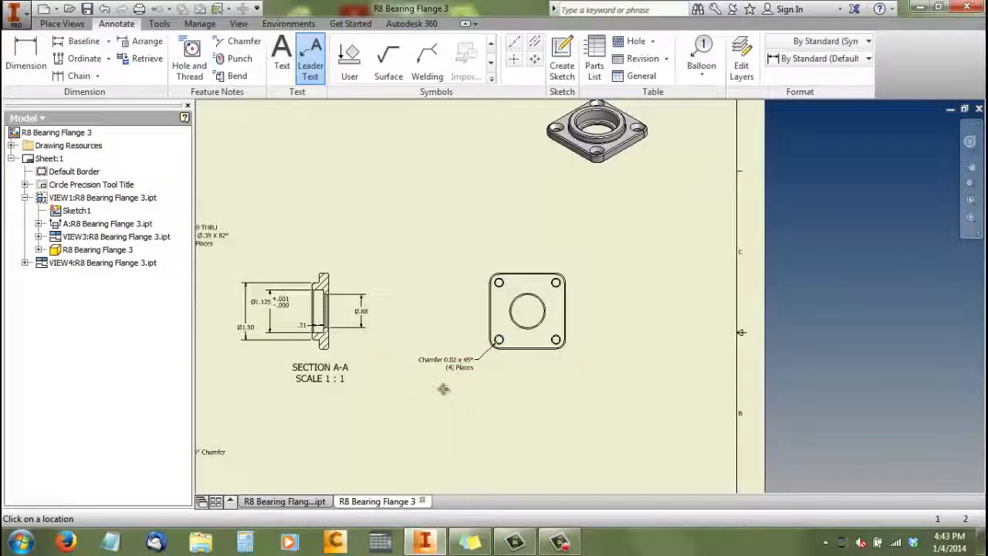
pyautogui.scroll(-4, 444, 386)
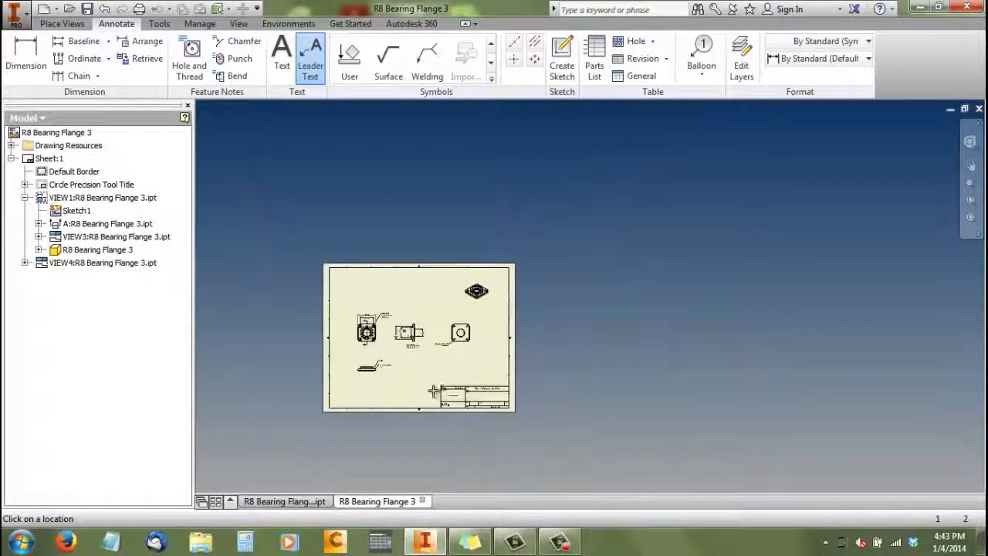
pyautogui.scroll(3, 434, 392)
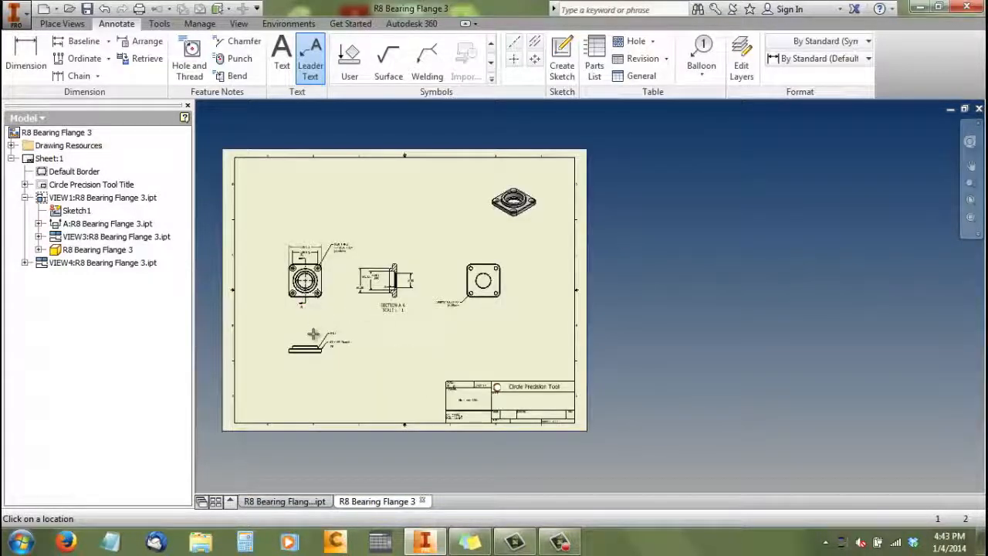
pyautogui.scroll(2, 305, 266)
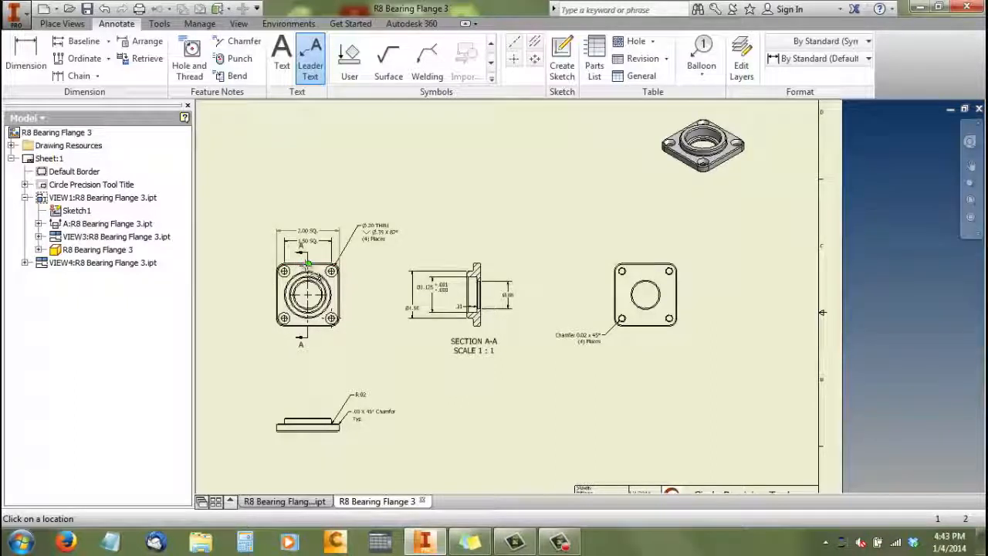
pyautogui.scroll(-4, 308, 269)
pyautogui.scroll(-2, 307, 272)
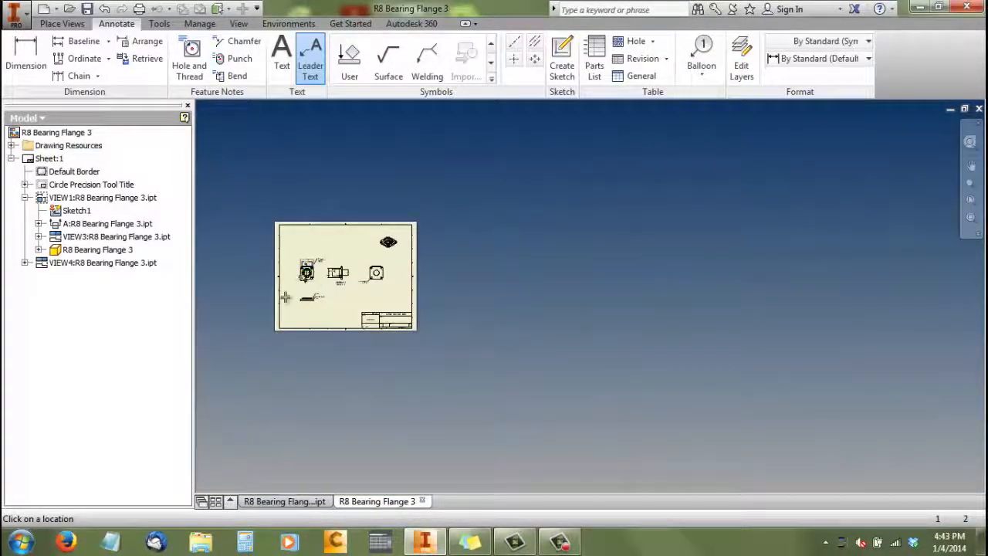
pyautogui.scroll(5, 292, 290)
pyautogui.scroll(2, 609, 363)
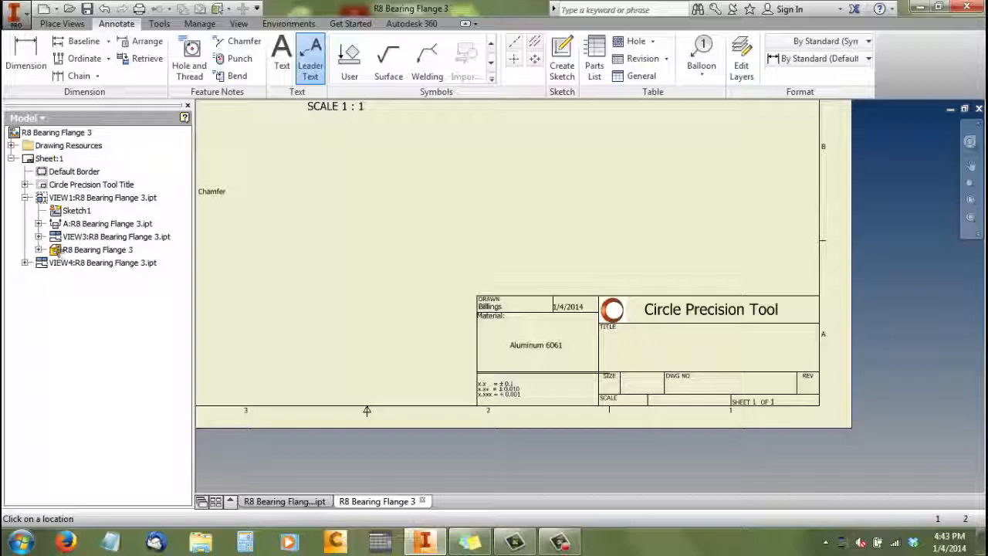
# End the leader text command and open the R8 Bearing Flange 3 part referenced by the drawing
pyautogui.rightClick(59, 251)
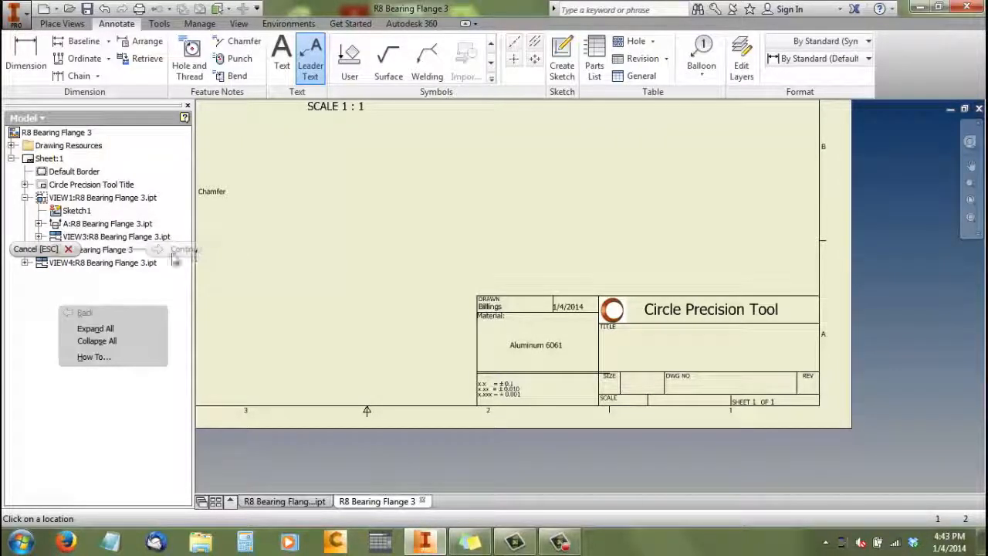
pyautogui.click(54, 250)
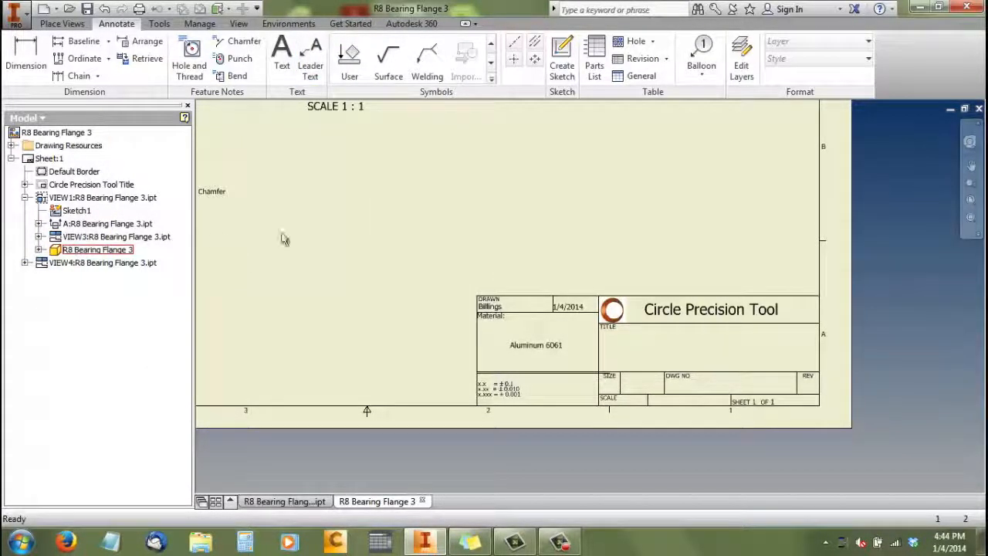
pyautogui.scroll(-3, 340, 227)
pyautogui.scroll(5, 316, 167)
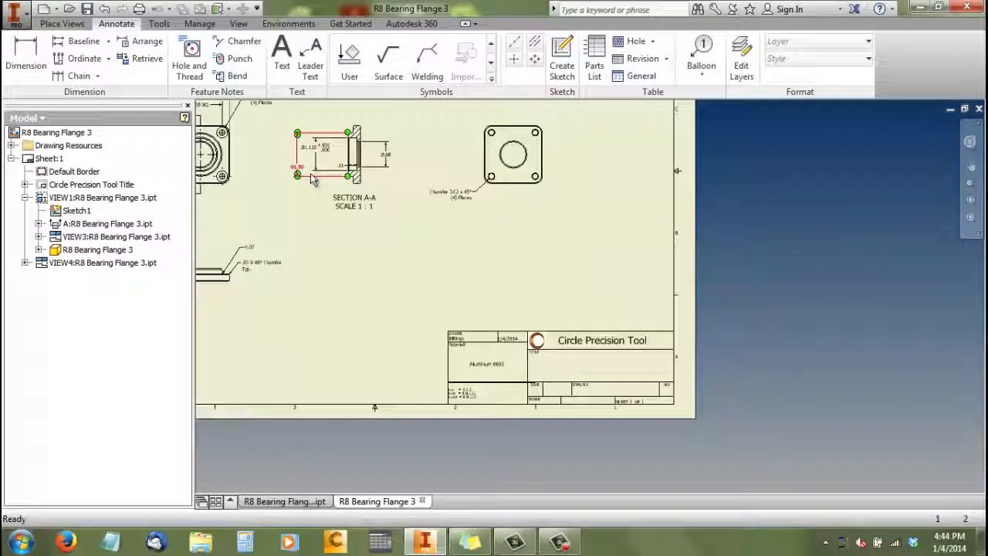
pyautogui.rightClick(61, 252)
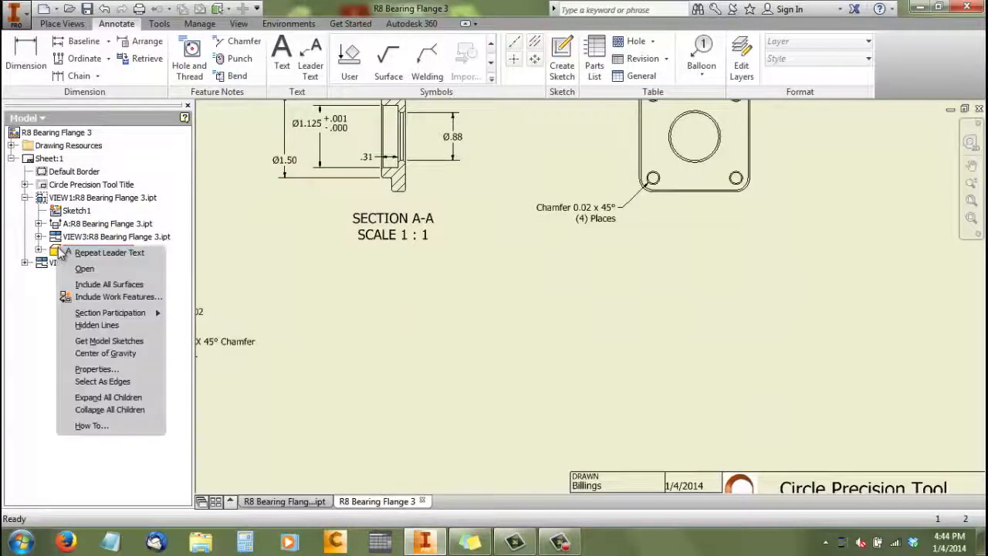
pyautogui.click(82, 269)
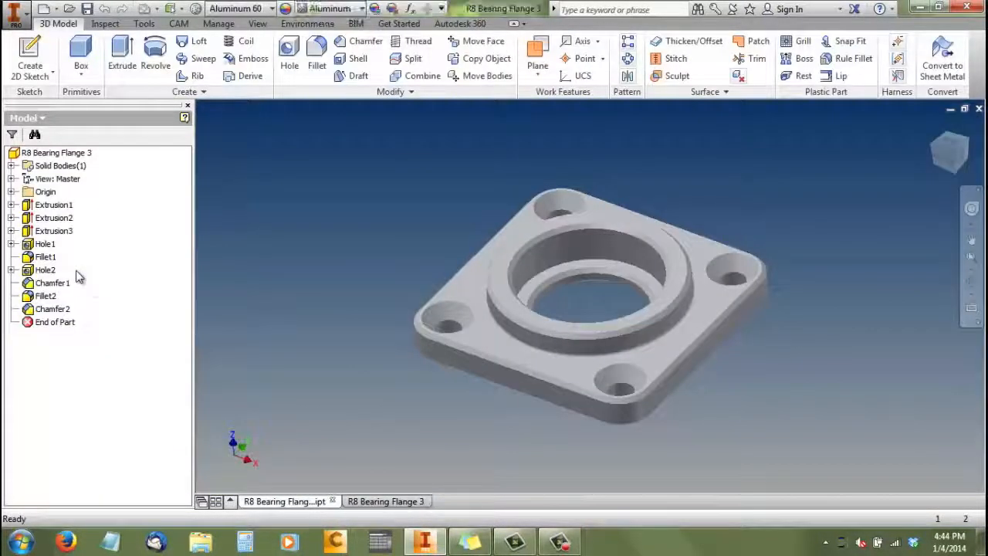
# Set the part's Title iProperty to "R8 Bearing Flange" and apply it
pyautogui.rightClick(34, 157)
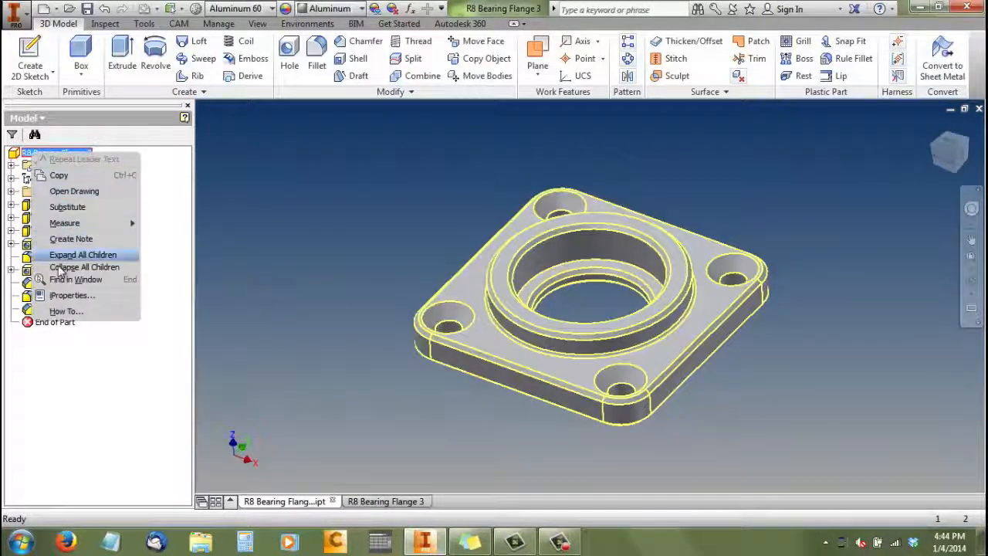
pyautogui.click(56, 297)
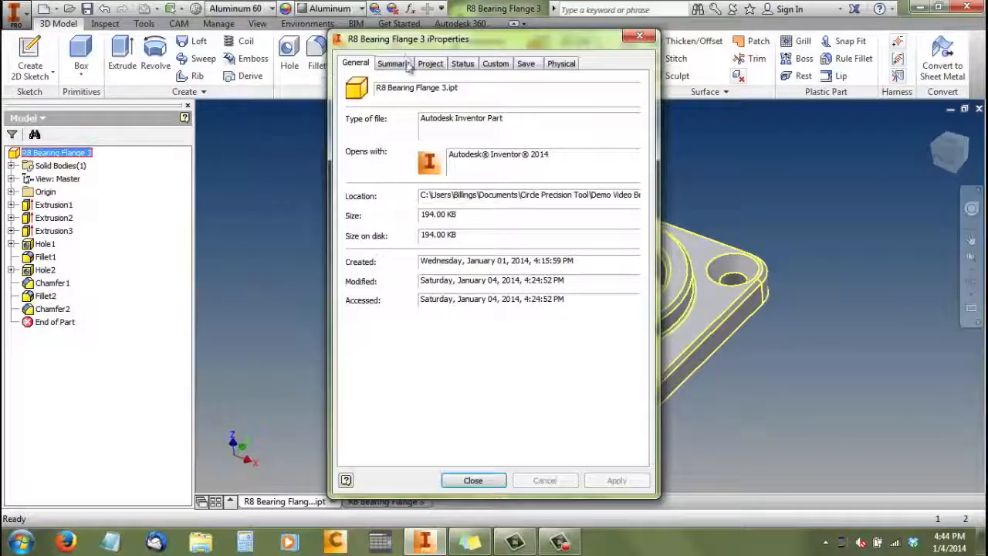
pyautogui.click(404, 64)
pyautogui.click(437, 83)
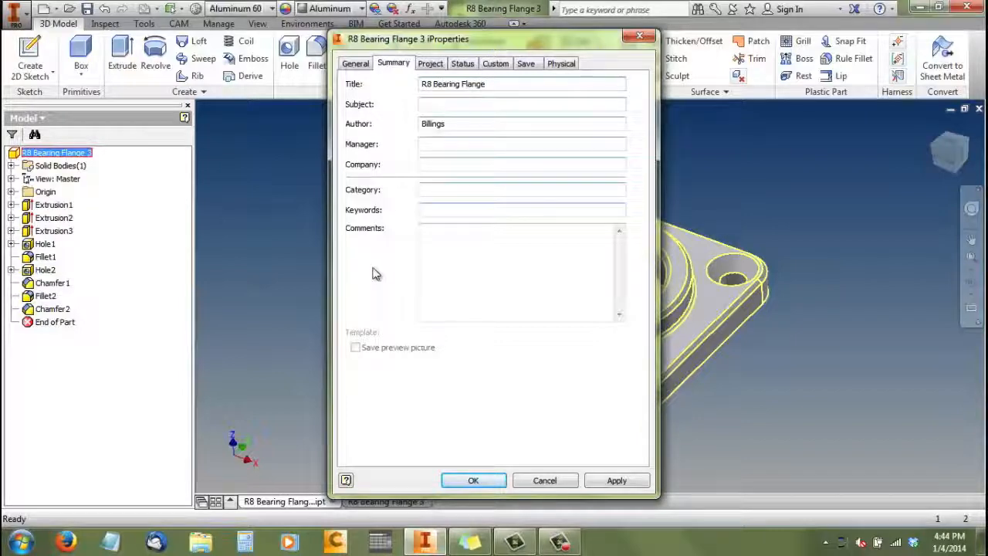
pyautogui.click(610, 482)
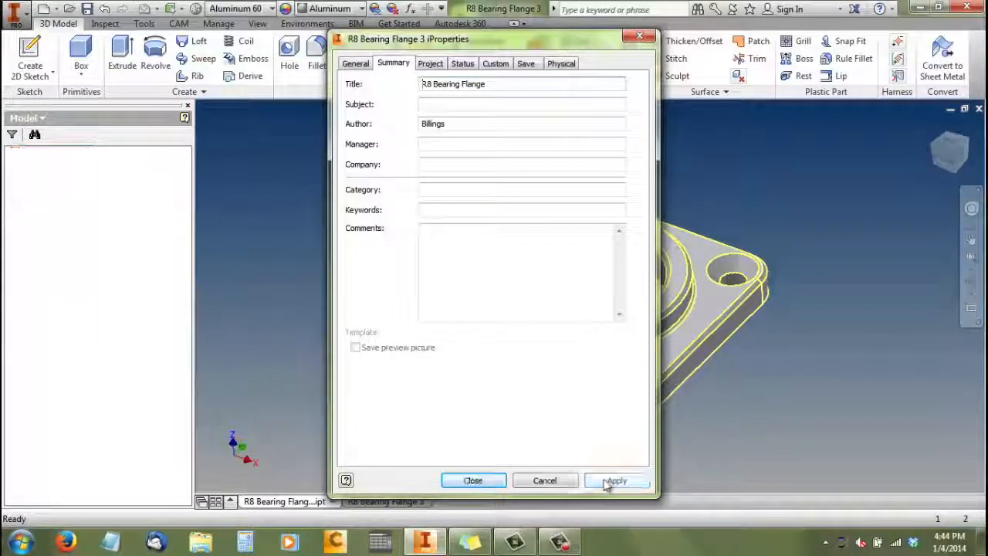
pyautogui.click(472, 480)
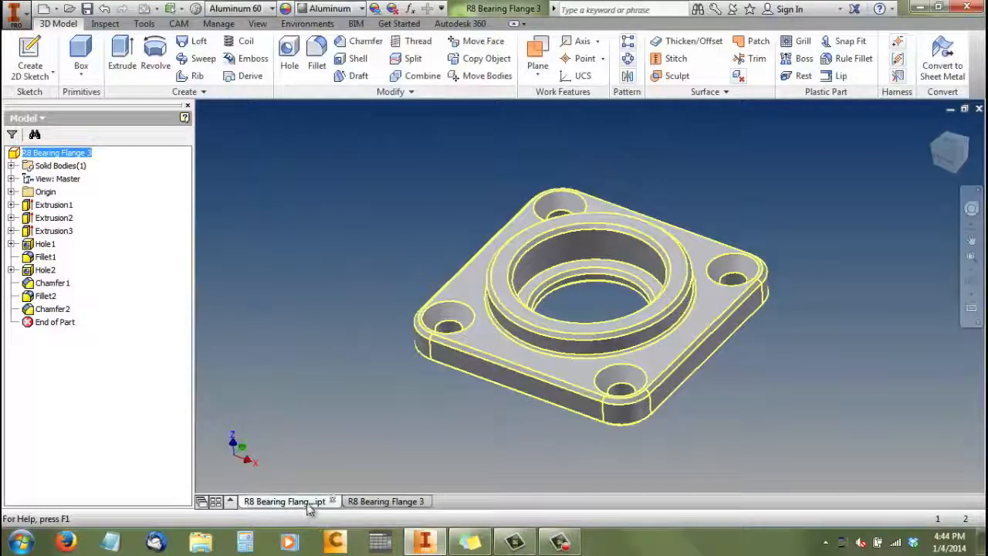
# Check the title field in the drawing's title block and save the R8 Bearing Flange 3 part
pyautogui.click(382, 503)
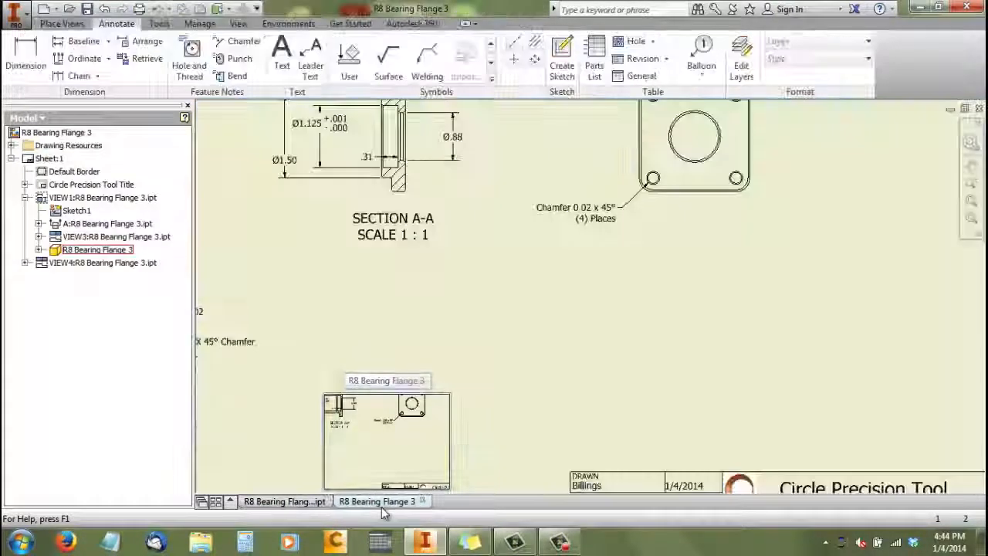
pyautogui.scroll(-4, 379, 296)
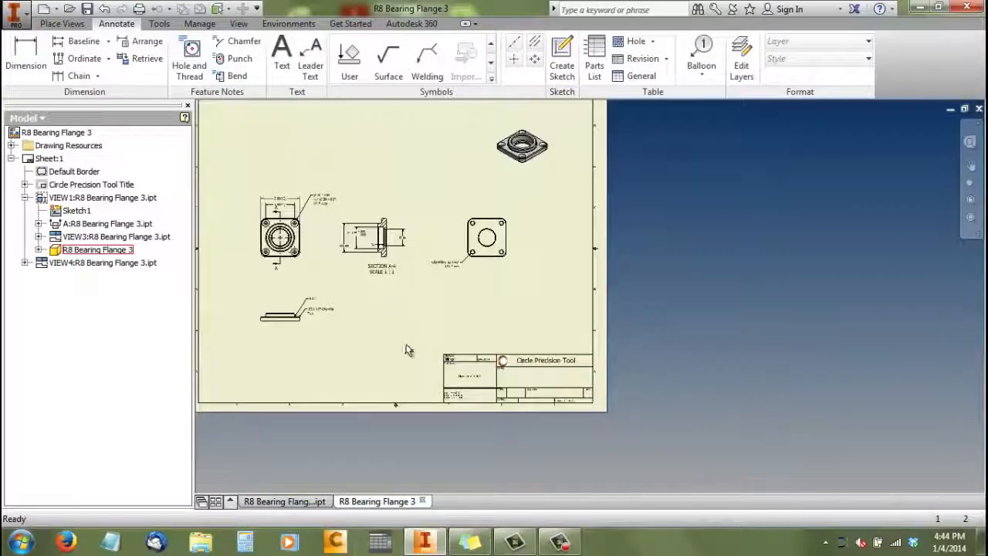
pyautogui.scroll(4, 575, 347)
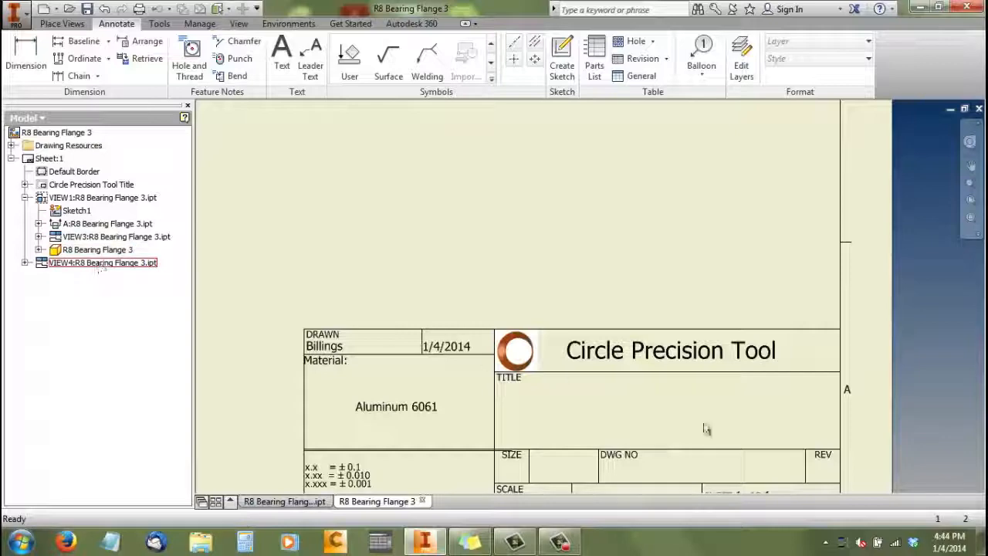
pyautogui.scroll(-2, 722, 413)
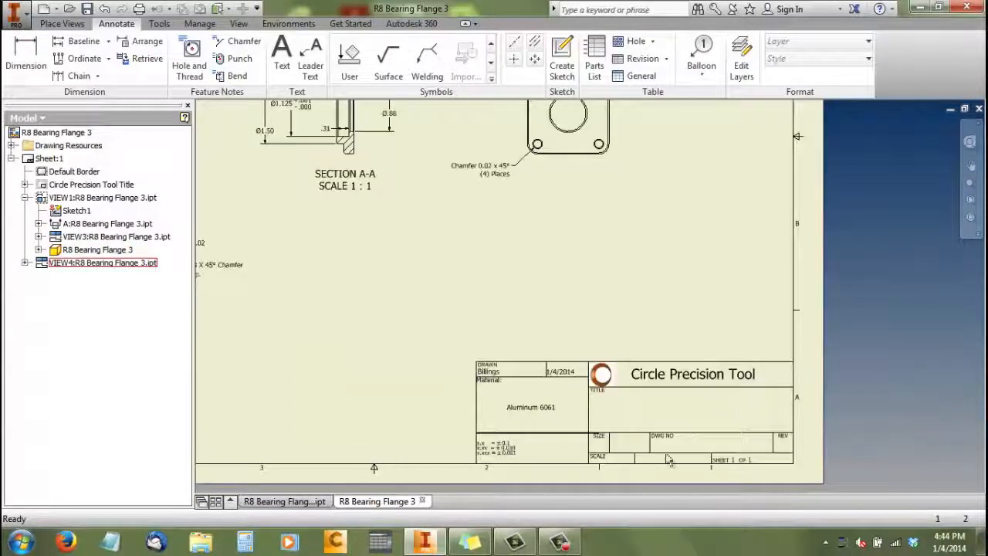
pyautogui.click(321, 502)
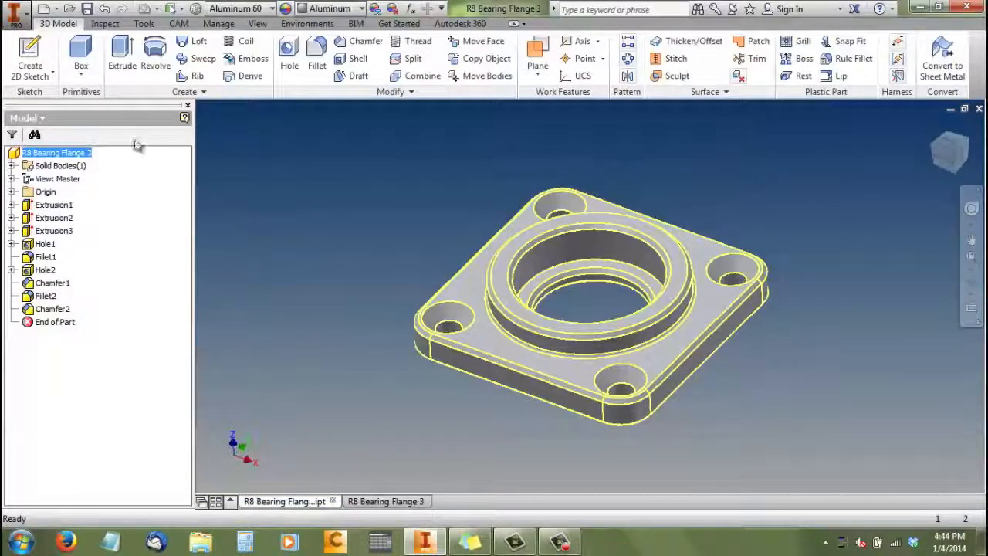
pyautogui.click(93, 7)
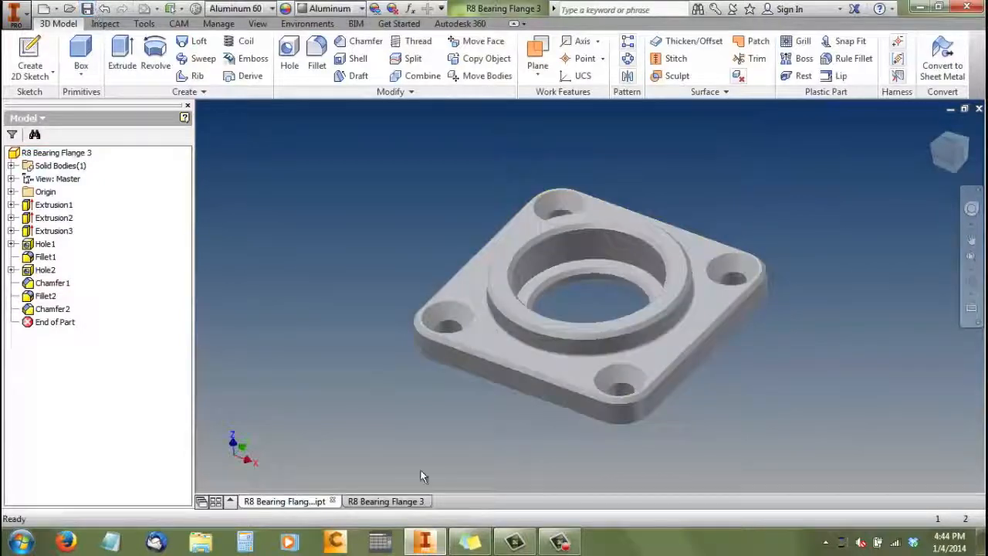
# Compare the drawing's title block with the Title entry in the R8 Bearing Flange 3 part's iProperties, and return to the drawing
pyautogui.click(409, 501)
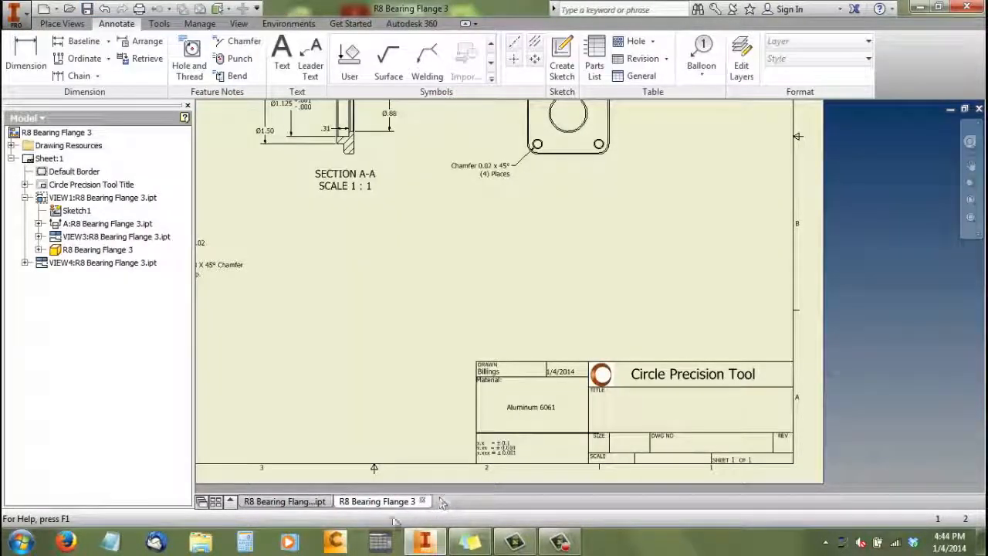
pyautogui.click(309, 502)
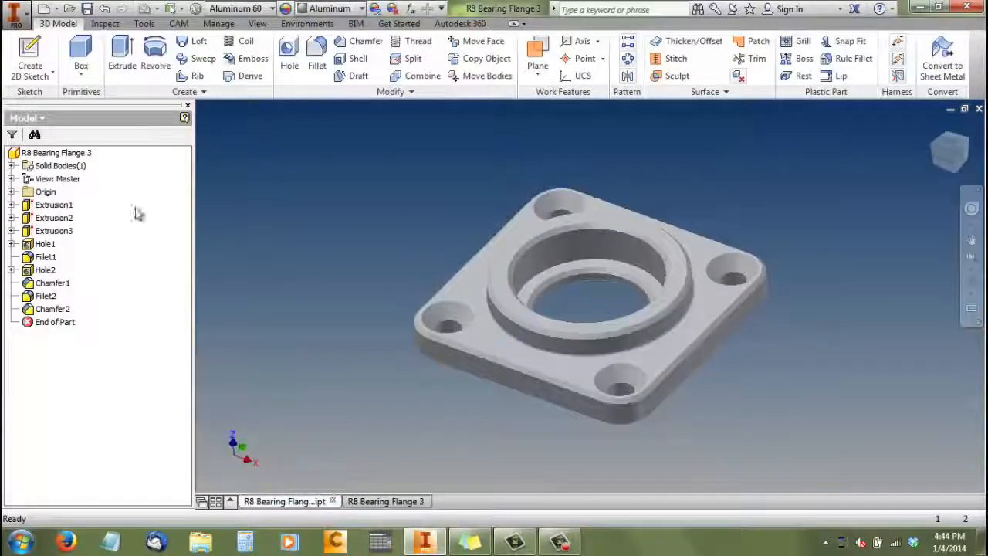
pyautogui.rightClick(67, 153)
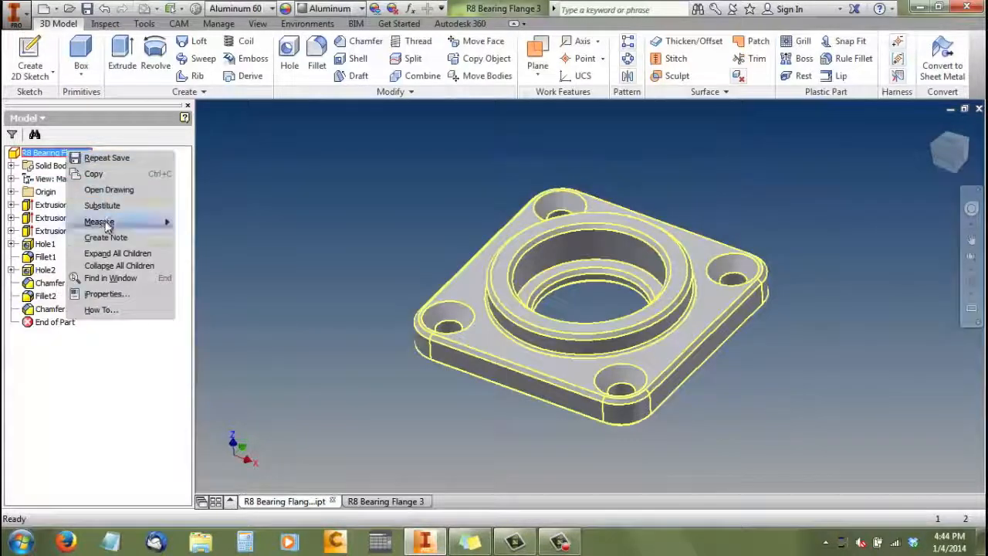
pyautogui.click(102, 293)
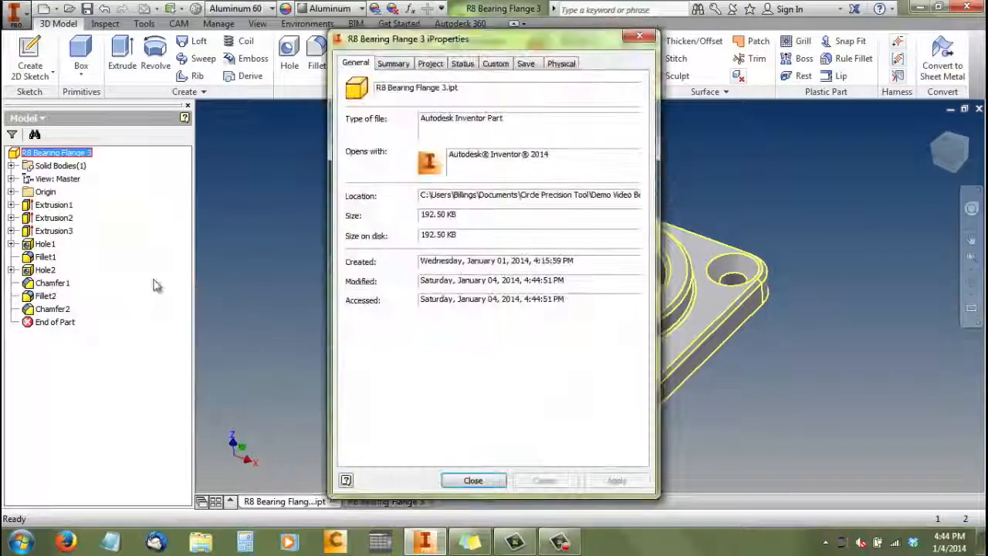
pyautogui.click(394, 64)
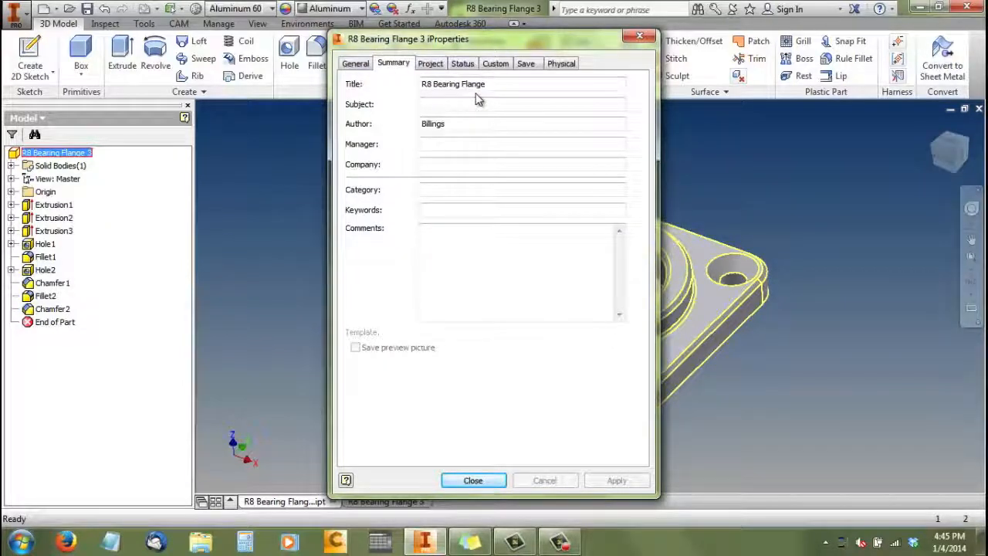
pyautogui.click(431, 64)
pyautogui.click(395, 65)
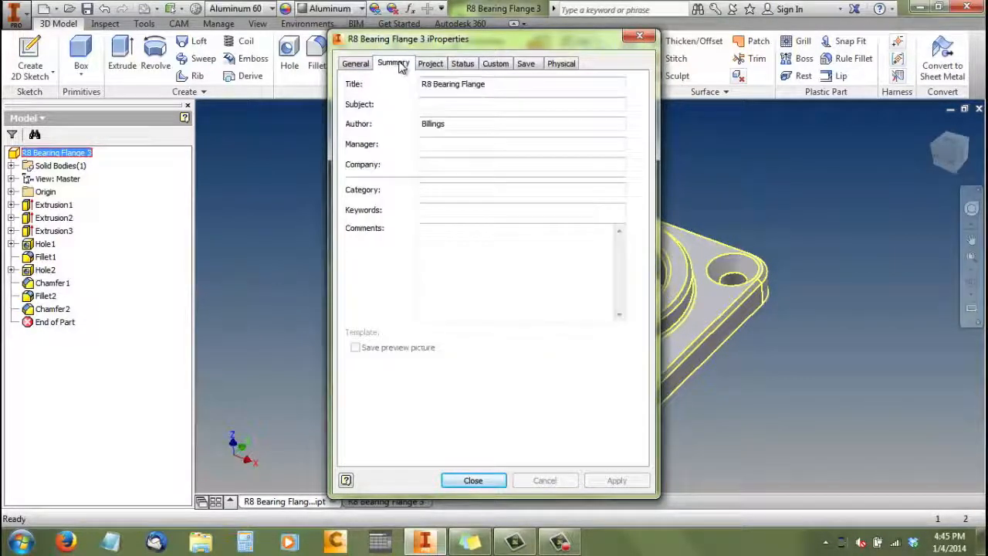
pyautogui.click(360, 65)
pyautogui.click(497, 483)
pyautogui.click(410, 502)
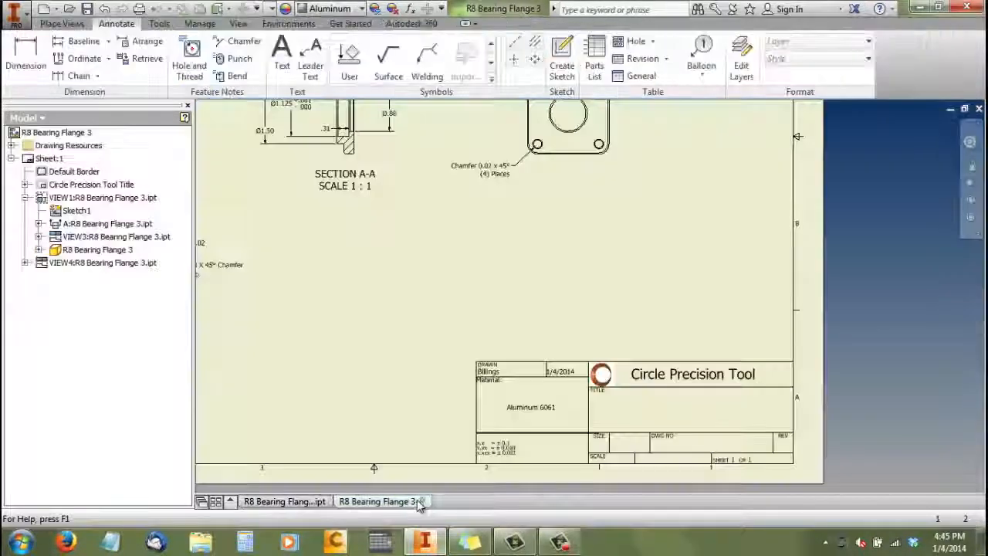
pyautogui.rightClick(48, 183)
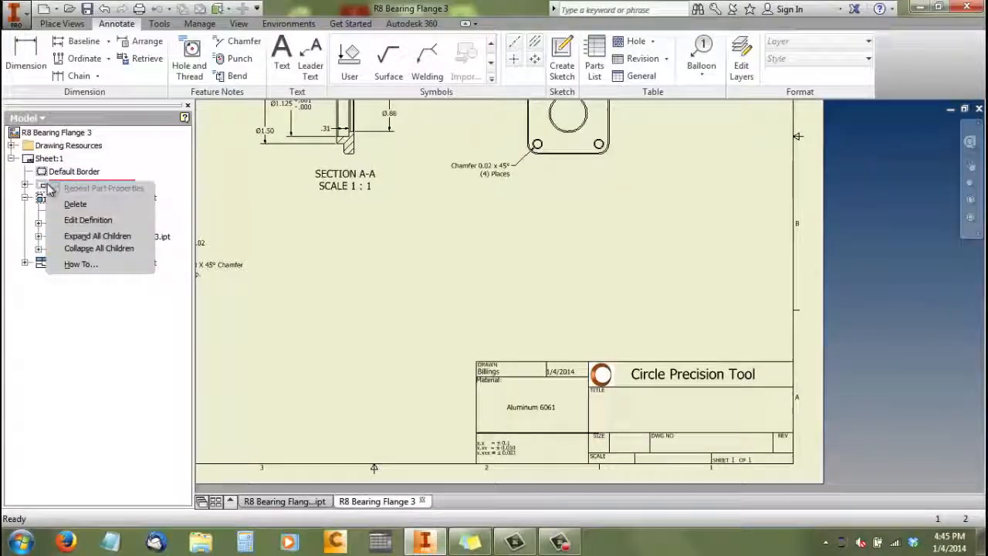
pyautogui.click(87, 221)
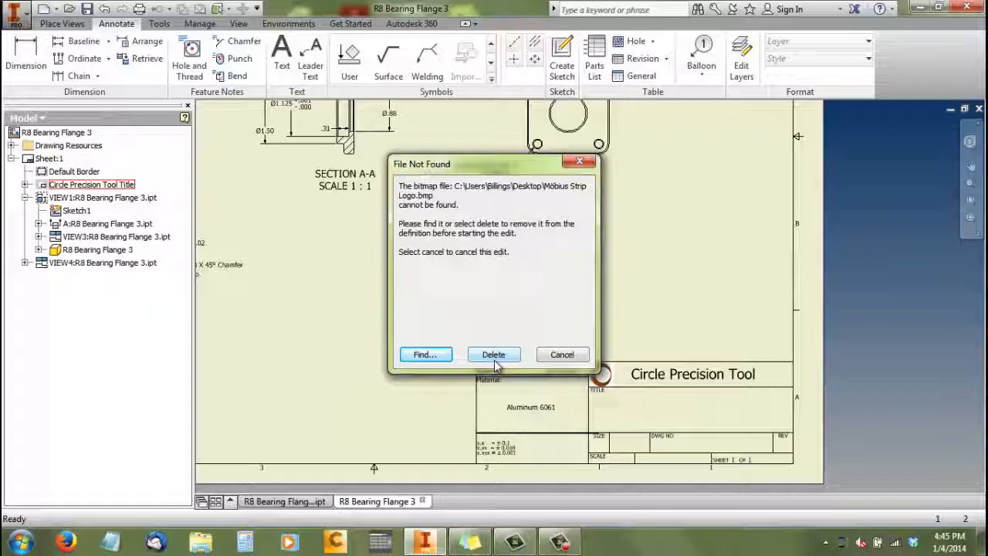
pyautogui.click(562, 354)
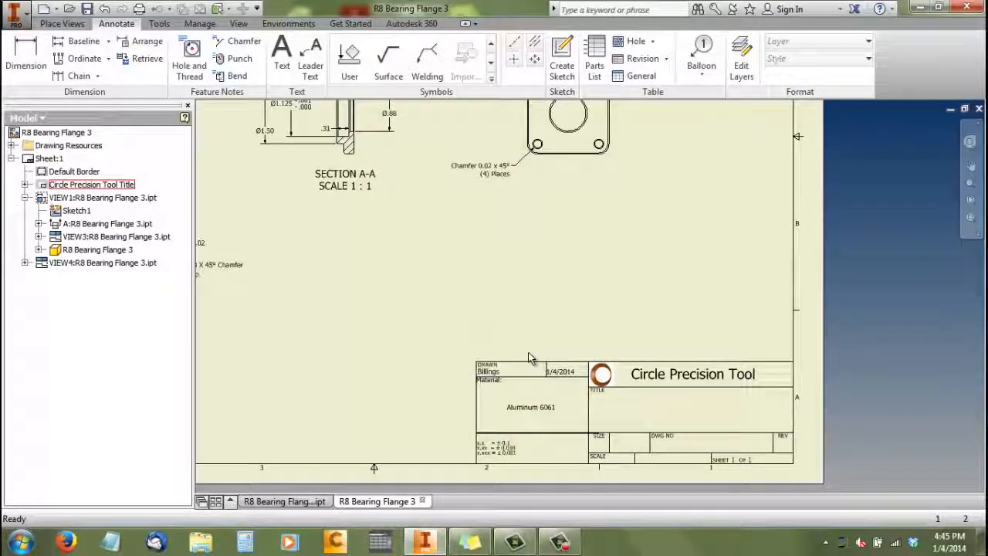
# Start editing the Circle Precision Tool Title definition and browse to Documents > Autodesk > Inventor 2014 > Templates for its missing logo bitmap
pyautogui.rightClick(67, 186)
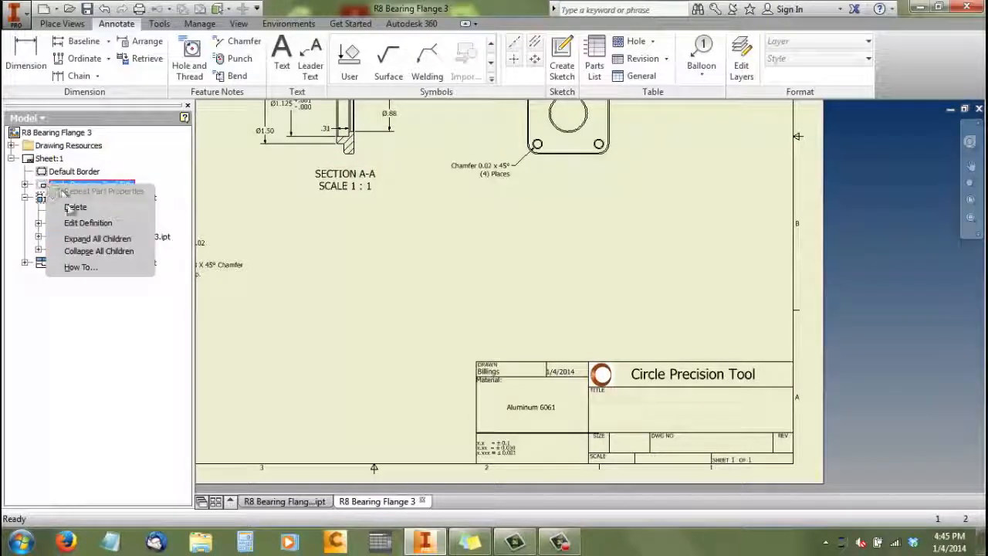
pyautogui.click(85, 222)
pyautogui.click(434, 353)
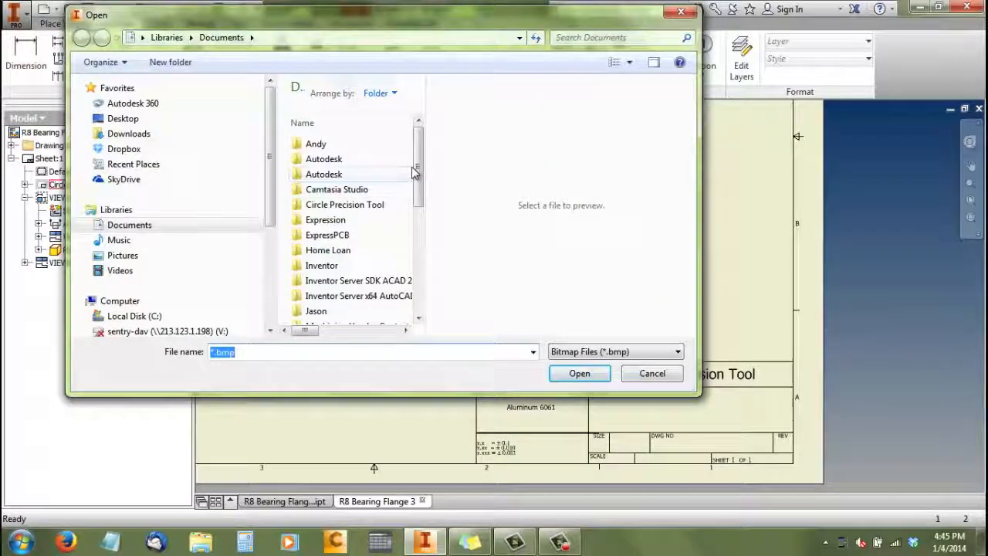
pyautogui.click(377, 175)
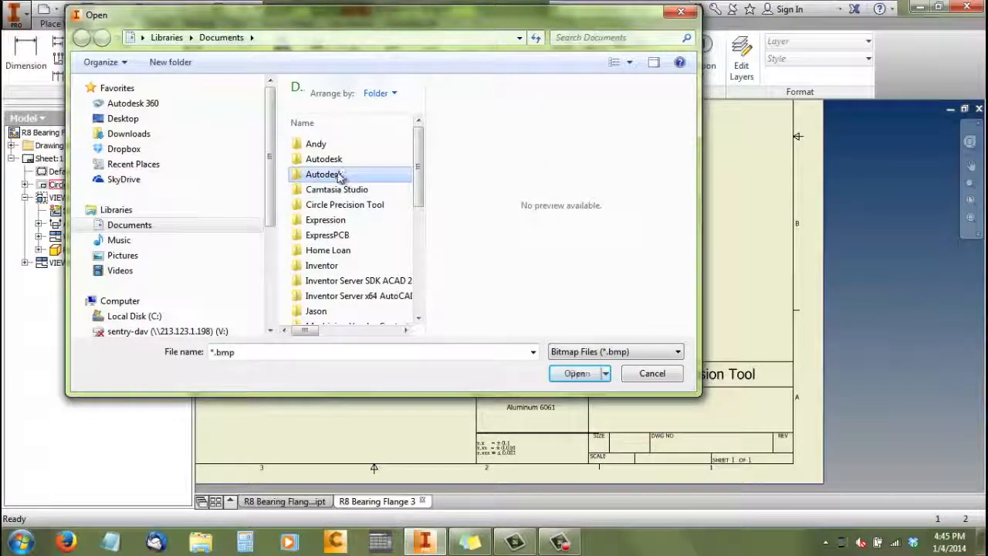
pyautogui.doubleClick(340, 177)
pyautogui.click(323, 224)
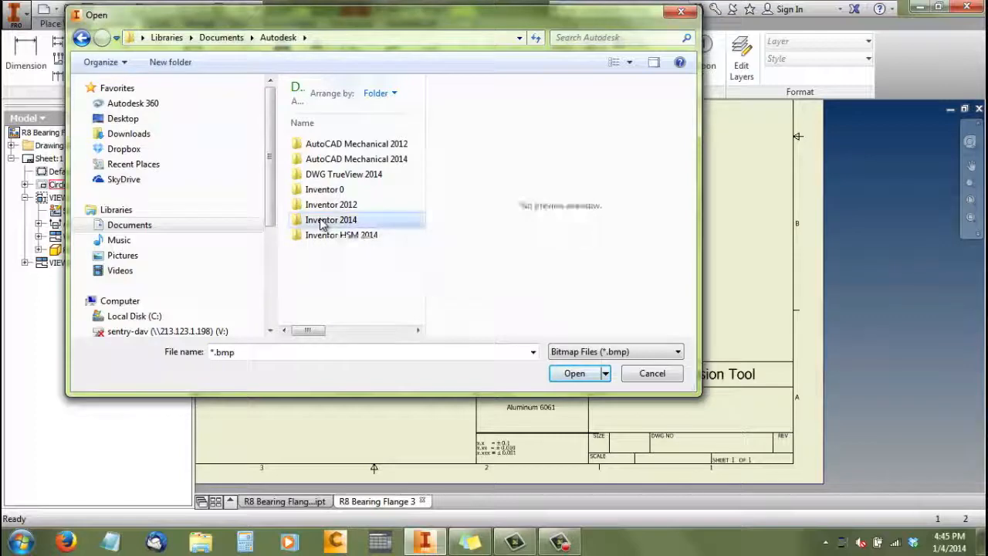
pyautogui.doubleClick(323, 224)
pyautogui.moveTo(417, 199); pyautogui.dragTo(420, 246)
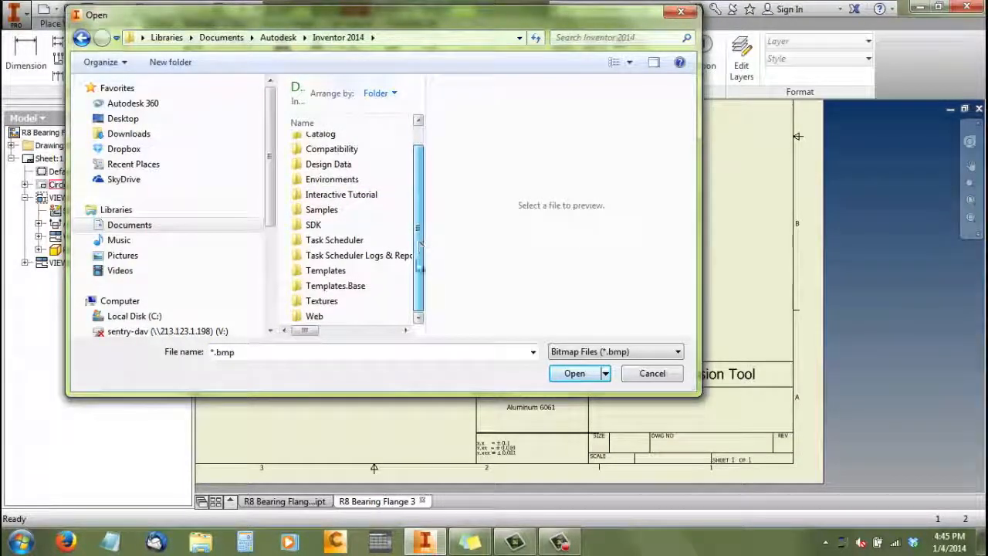
pyautogui.click(332, 271)
pyautogui.doubleClick(332, 271)
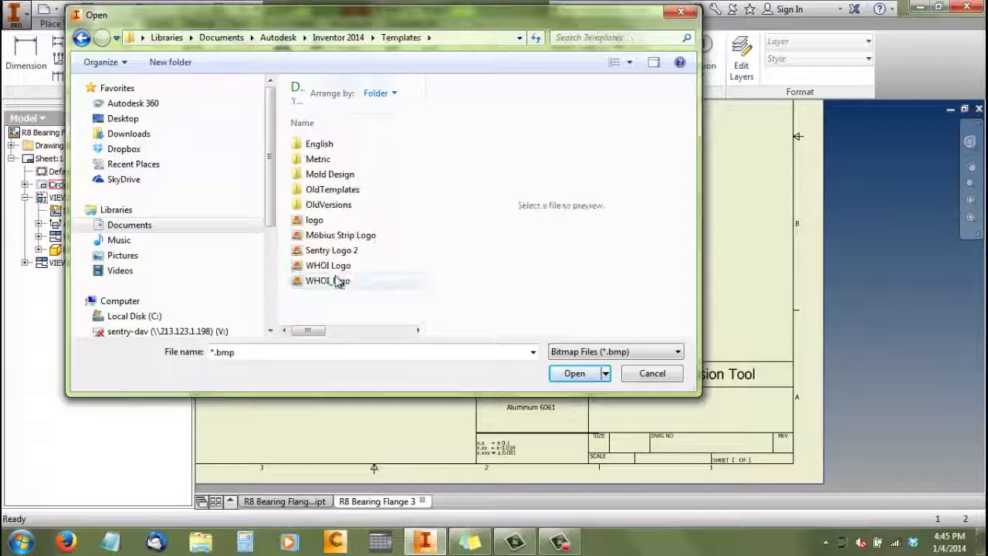
# Relink the title block's logo to the Möbius Strip Logo bitmap and proceed into the definition edit
pyautogui.click(328, 234)
pyautogui.click(575, 374)
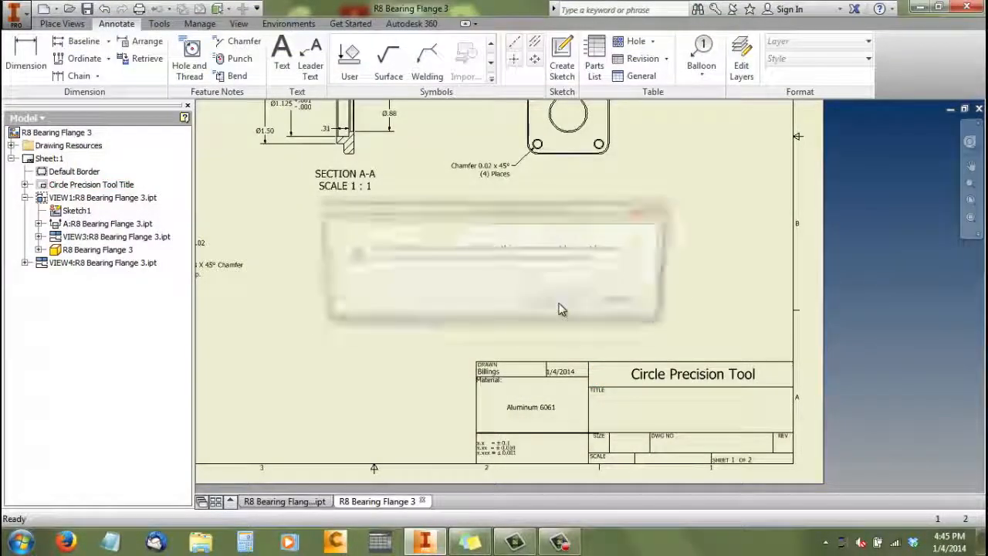
pyautogui.click(559, 302)
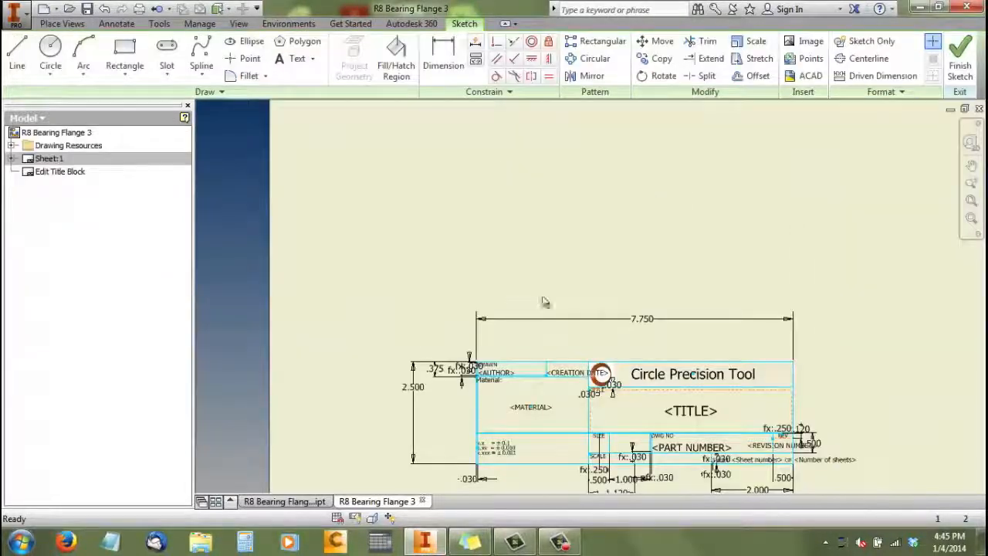
# Replace the <TITLE> field in the title block definition with the TITLE property from Properties - Model
pyautogui.press('Home')
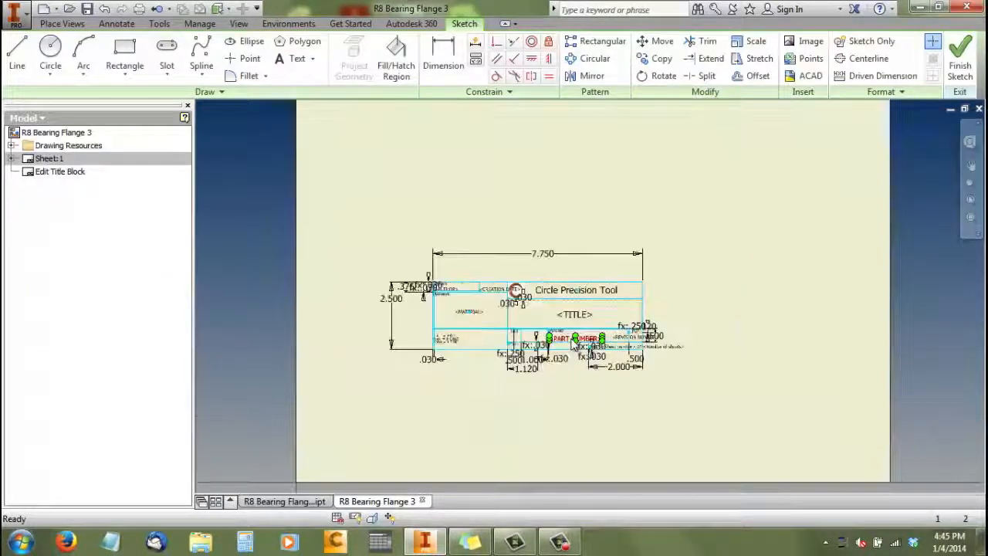
pyautogui.scroll(3, 575, 340)
pyautogui.rightClick(580, 300)
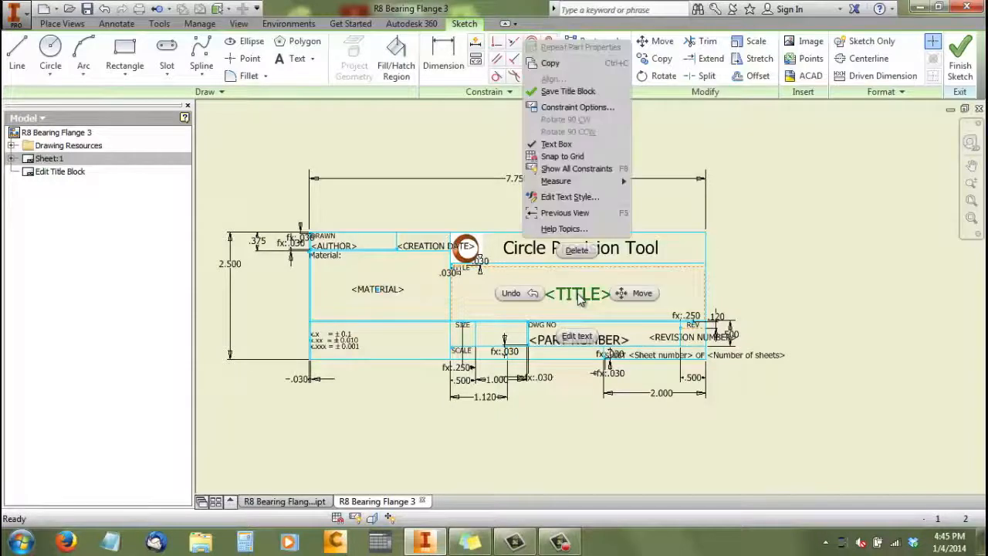
pyautogui.click(577, 337)
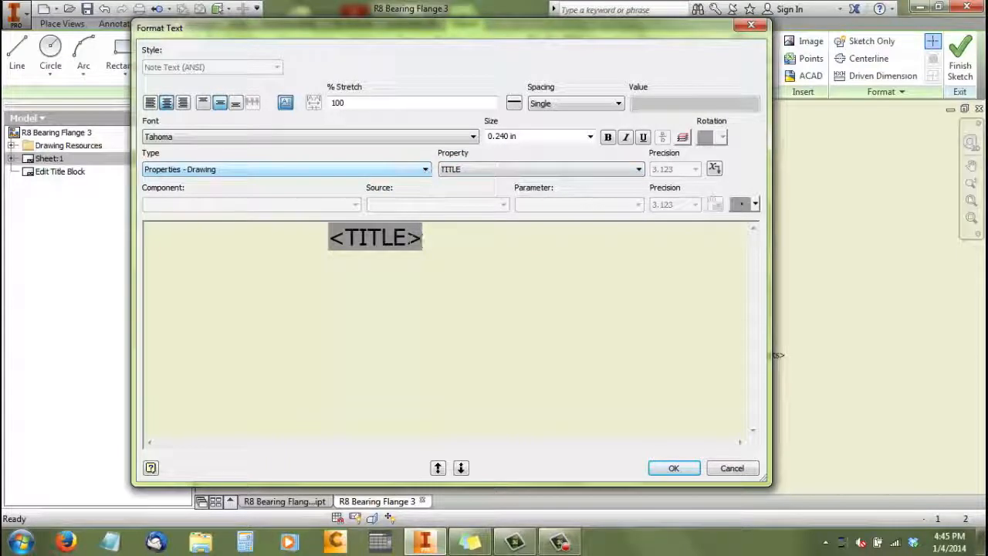
pyautogui.moveTo(428, 240); pyautogui.dragTo(315, 249)
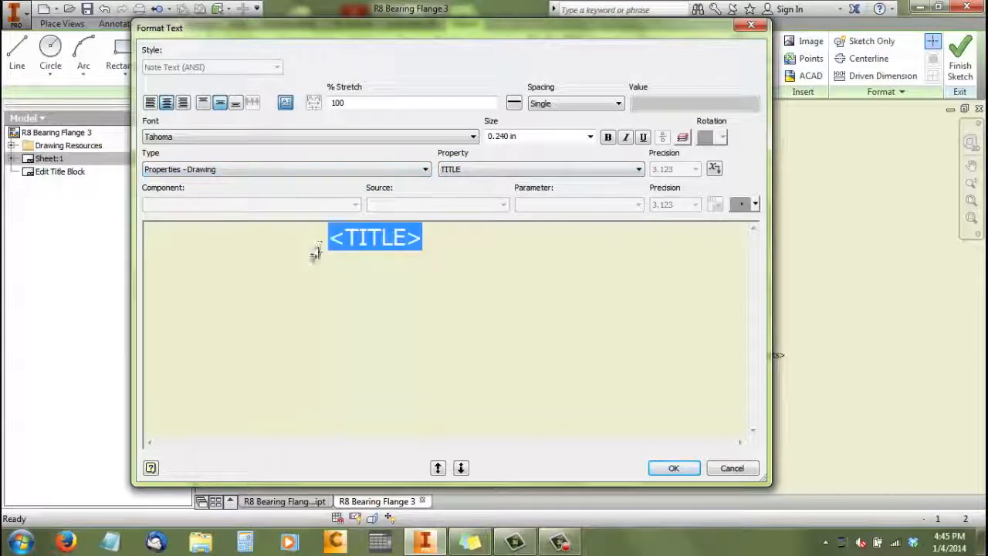
pyautogui.click(426, 171)
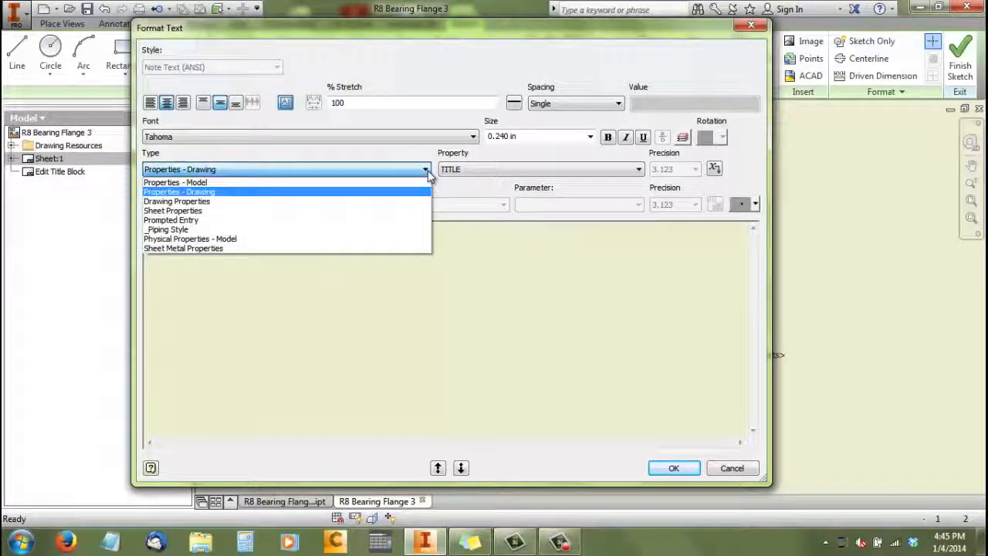
pyautogui.click(210, 183)
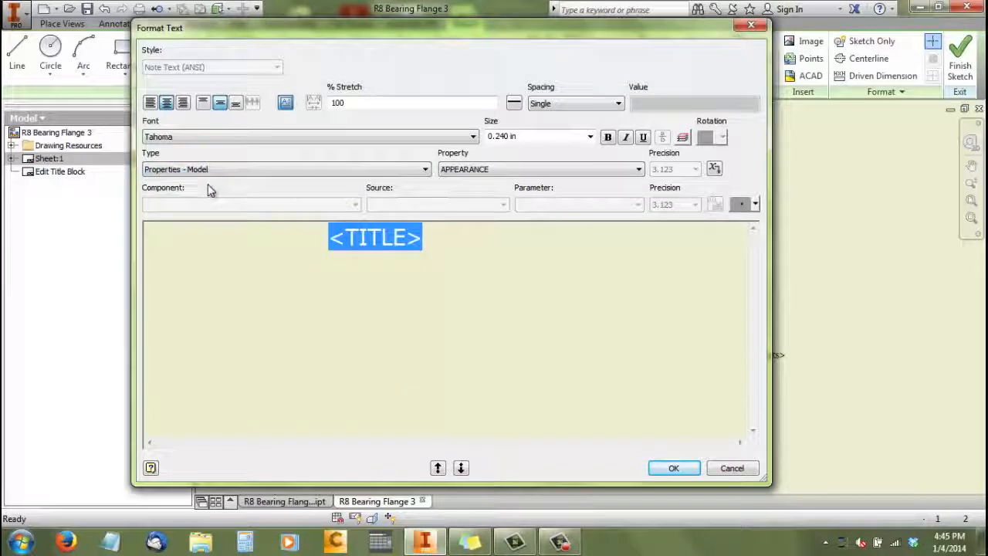
pyautogui.click(640, 169)
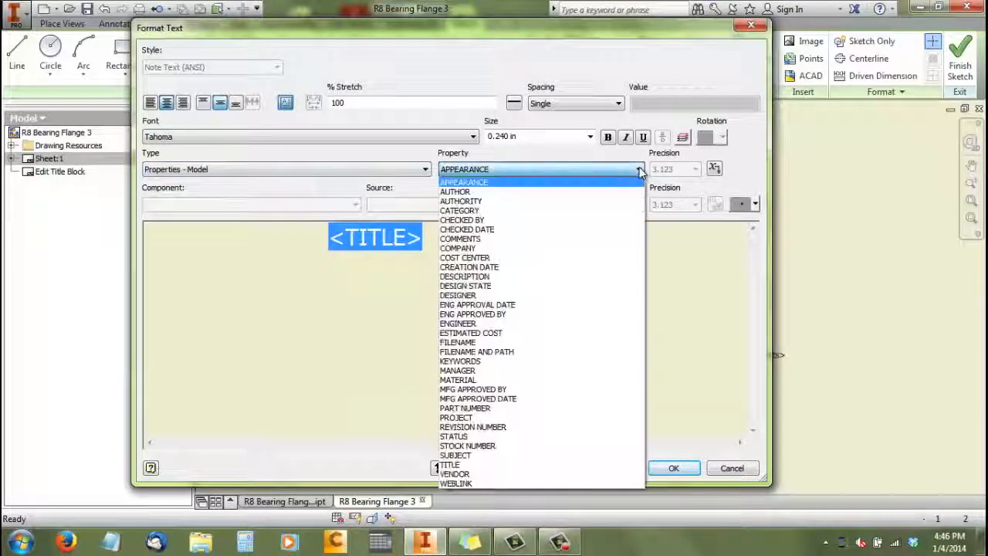
pyautogui.click(452, 465)
pyautogui.click(714, 167)
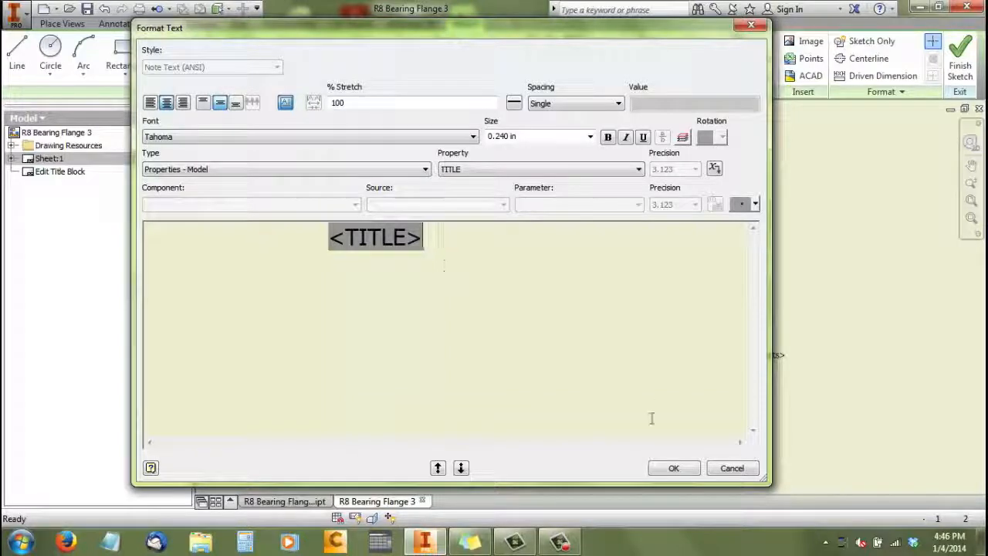
pyautogui.click(675, 468)
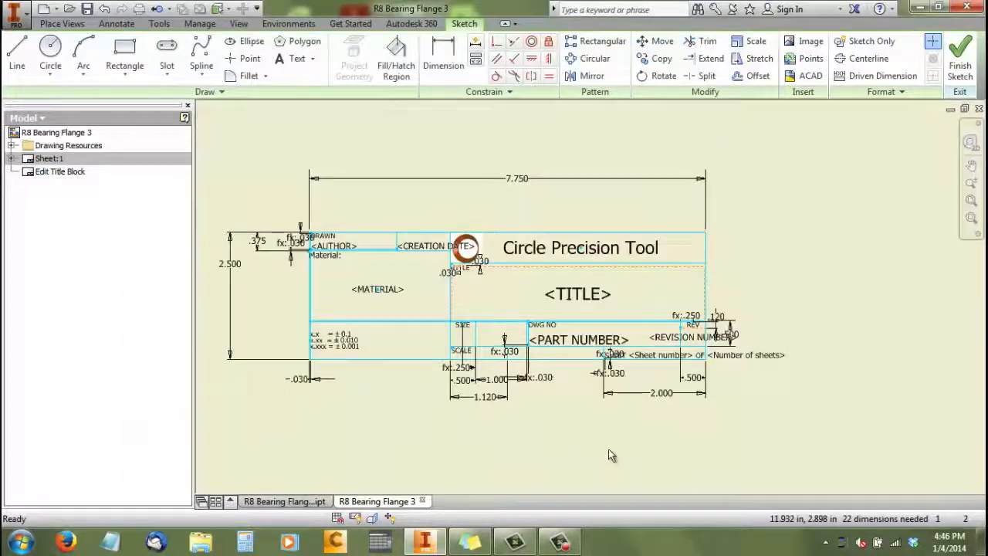
# Save the title block edits to Circle Precision Tool Title
pyautogui.rightClick(464, 248)
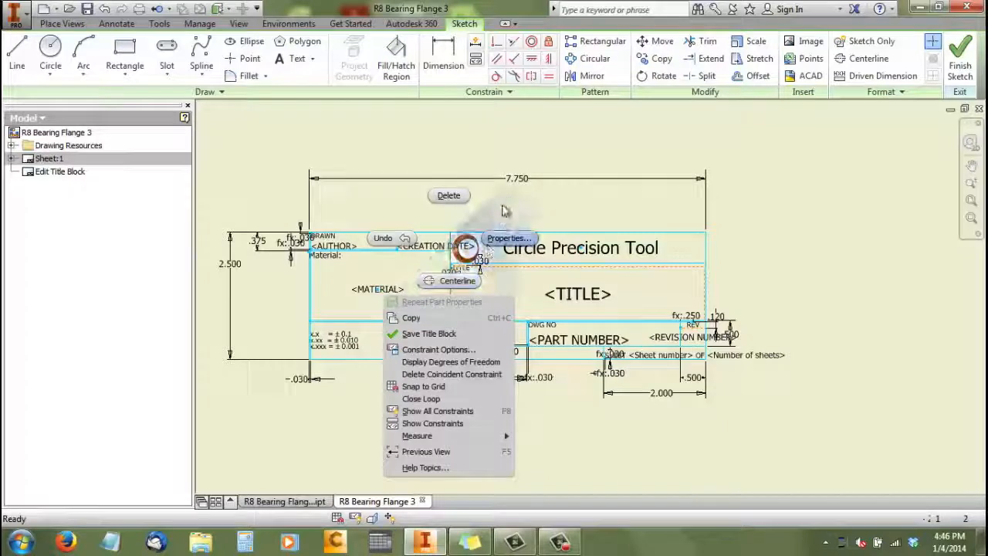
pyautogui.click(430, 334)
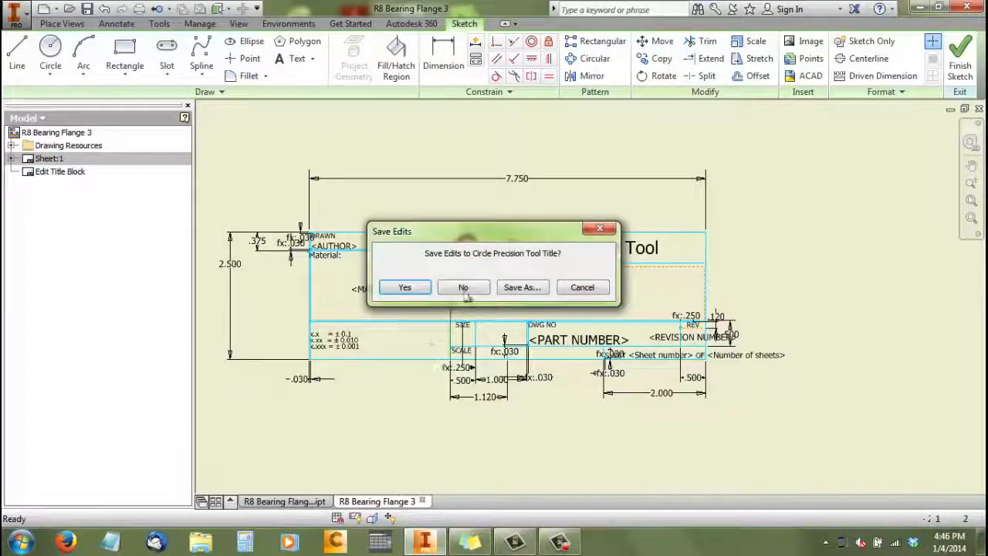
pyautogui.click(418, 287)
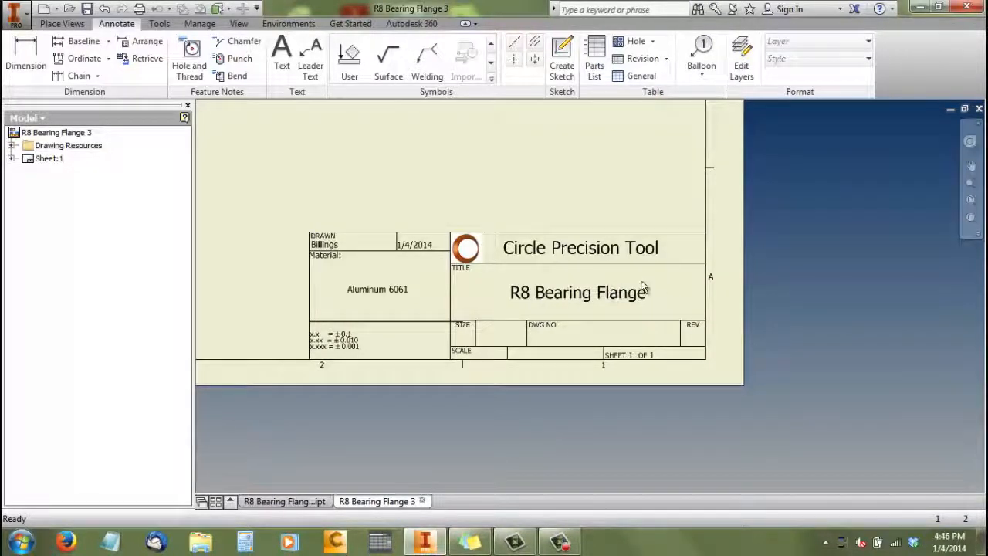
# Examine the whole sheet with its views and the updated title block
pyautogui.scroll(-2, 644, 288)
pyautogui.scroll(-2, 650, 289)
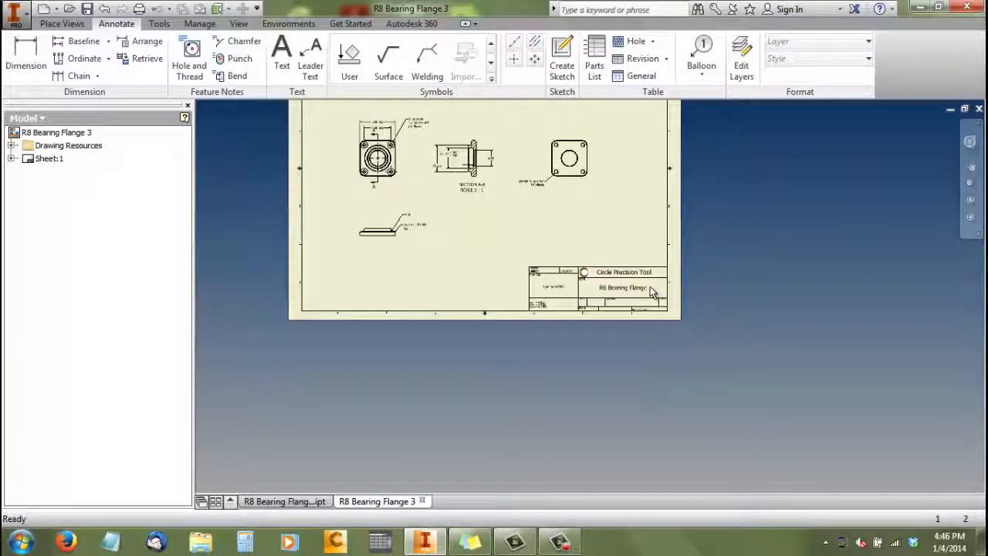
pyautogui.scroll(-2, 650, 289)
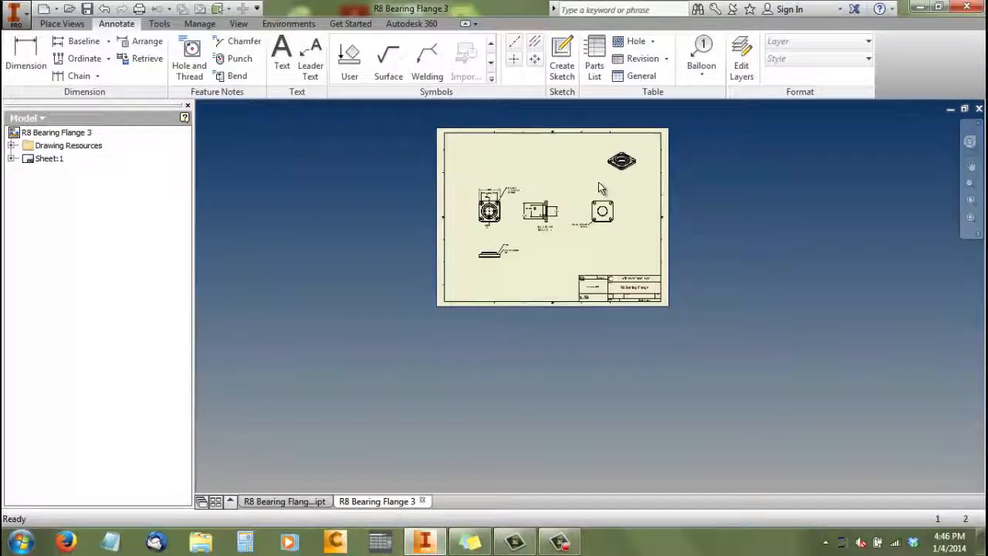
pyautogui.scroll(3, 596, 190)
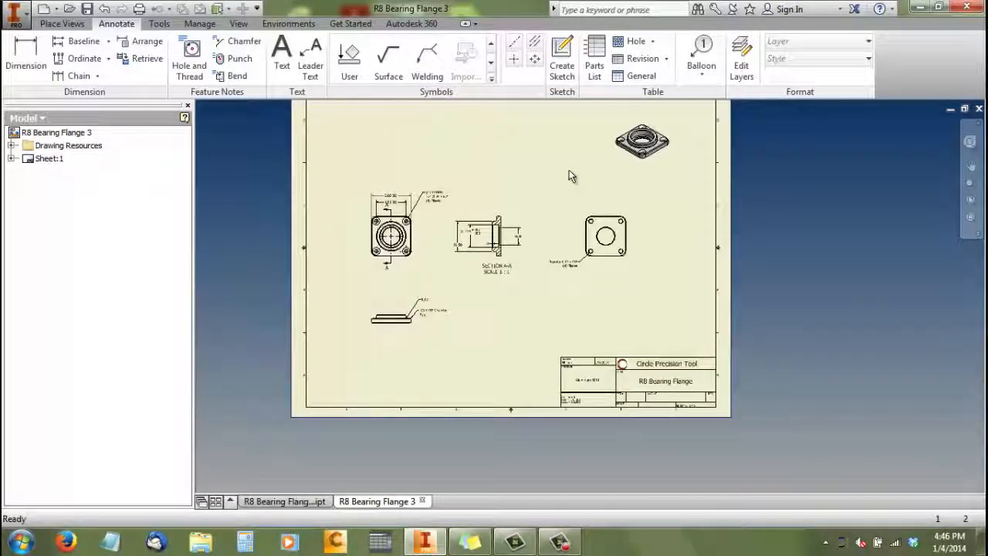
pyautogui.scroll(-2, 569, 170)
pyautogui.press('F2')
pyautogui.moveTo(569, 170)
pyautogui.mouseDown()
pyautogui.moveTo(561, 187)
pyautogui.moveTo(521, 210)
pyautogui.mouseUp()
pyautogui.scroll(3, 521, 210)
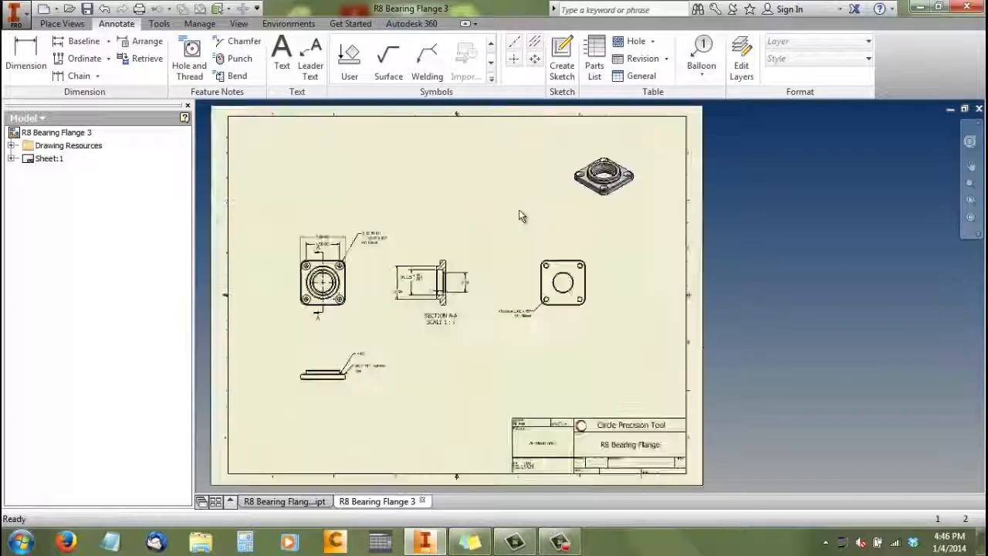